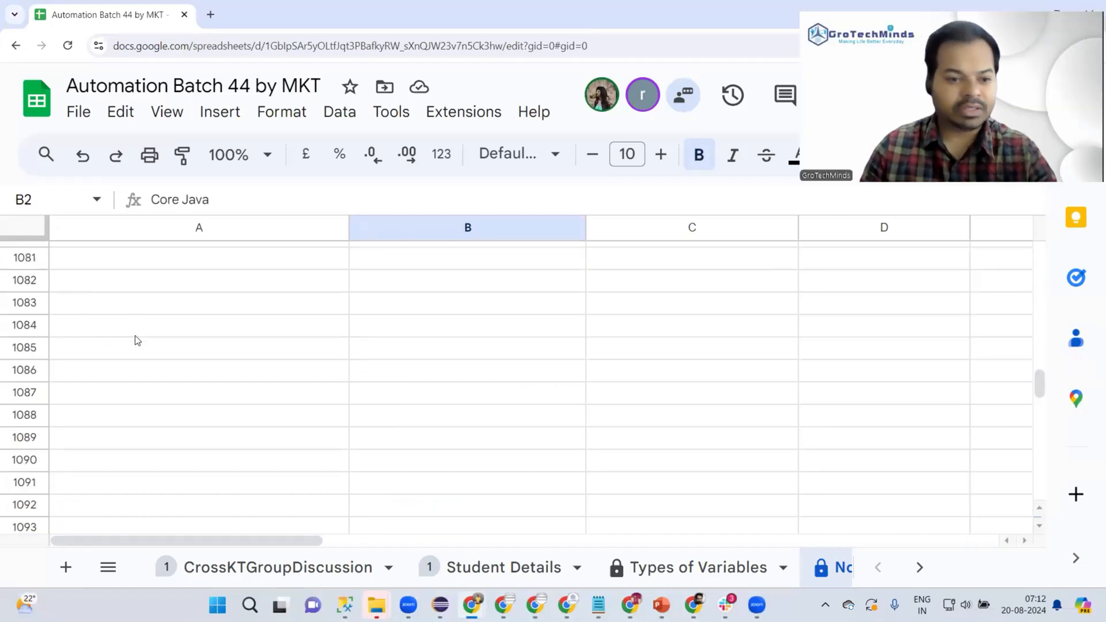
- Enter a bold GITHUB heading in cell A1083
click(94, 306)
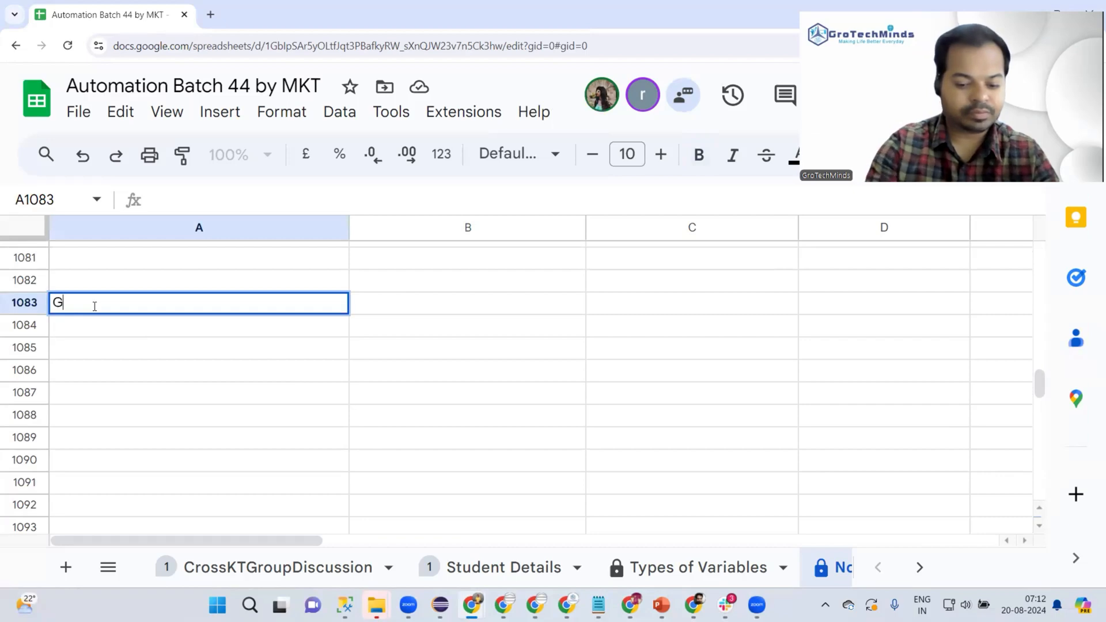
text(GITHUB)
key(Tab)
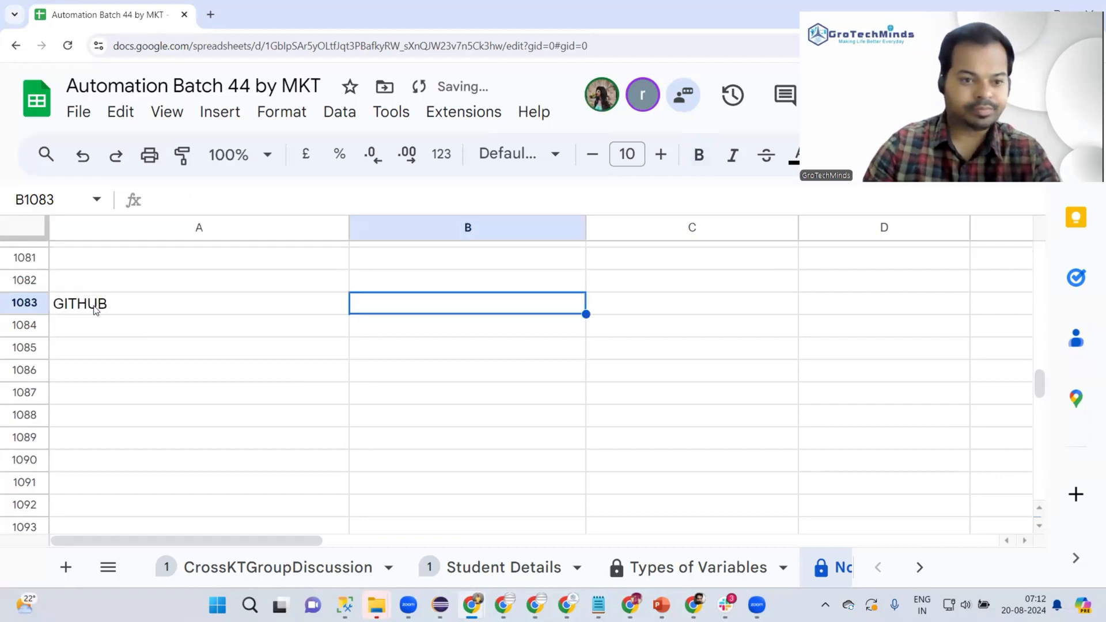
click(95, 309)
key(ctrl+b)
- Add 'code repository tool' in A1084 and switch to the compact full-screen view
key(Down)
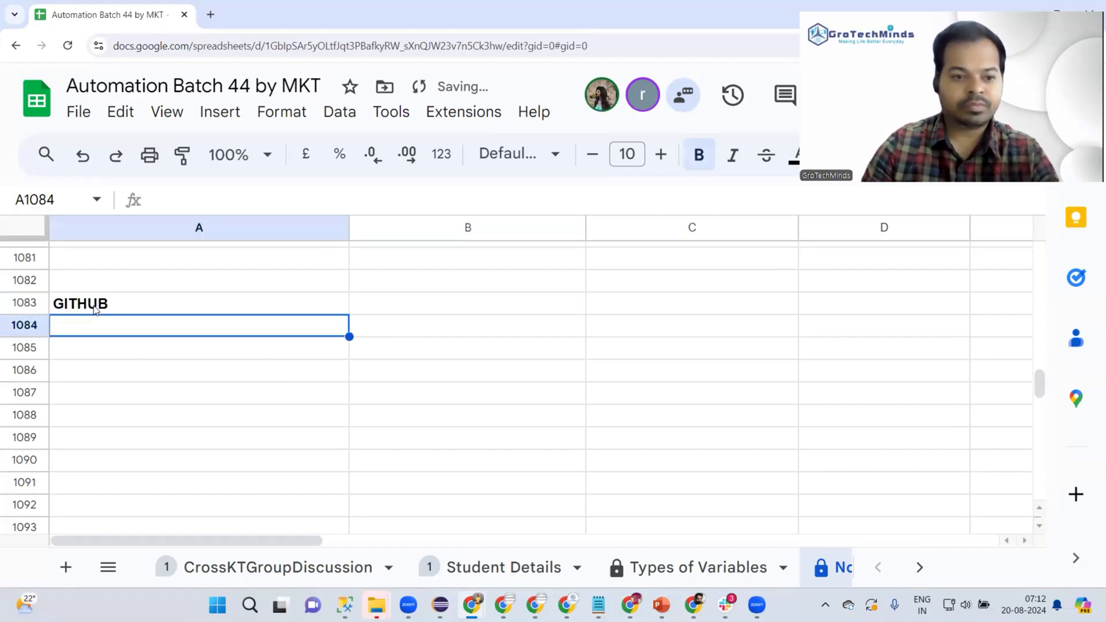
text(code )
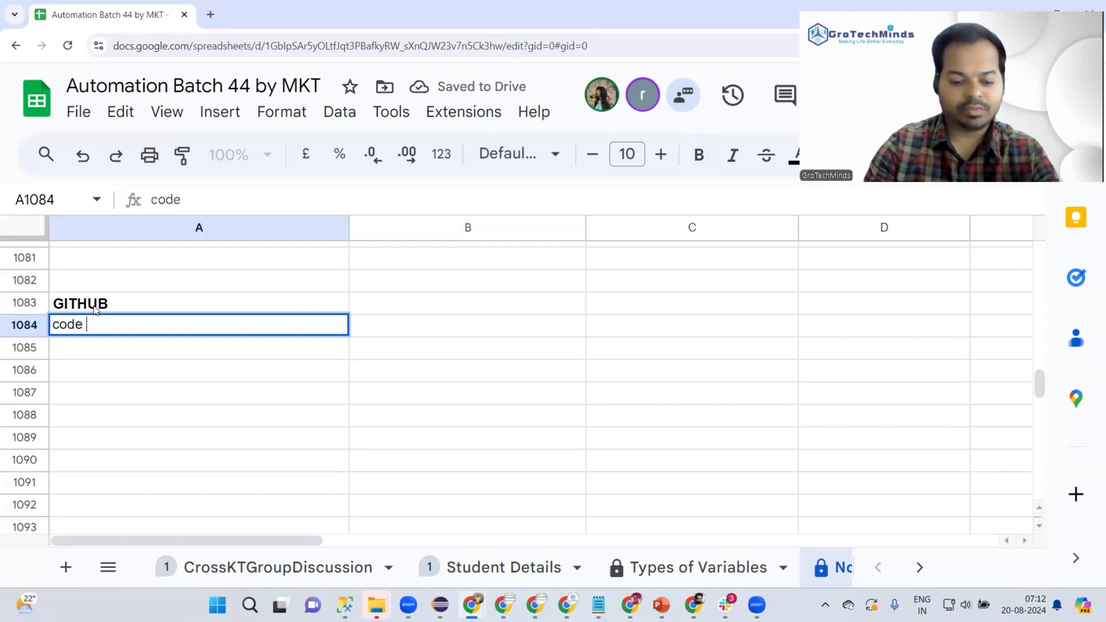
text(repository tool)
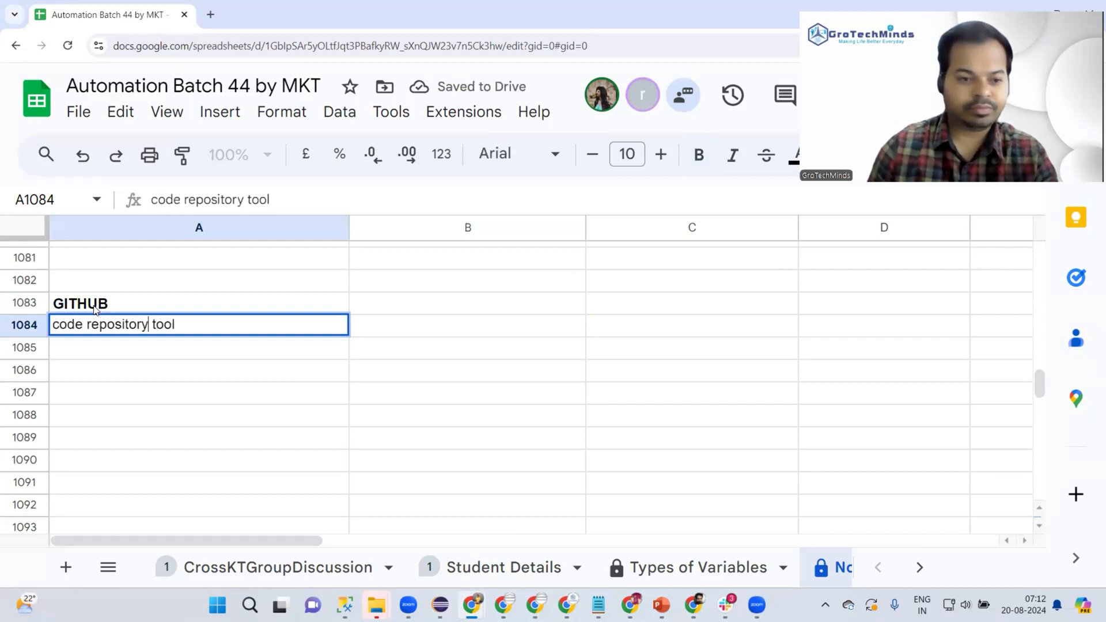
key(Tab)
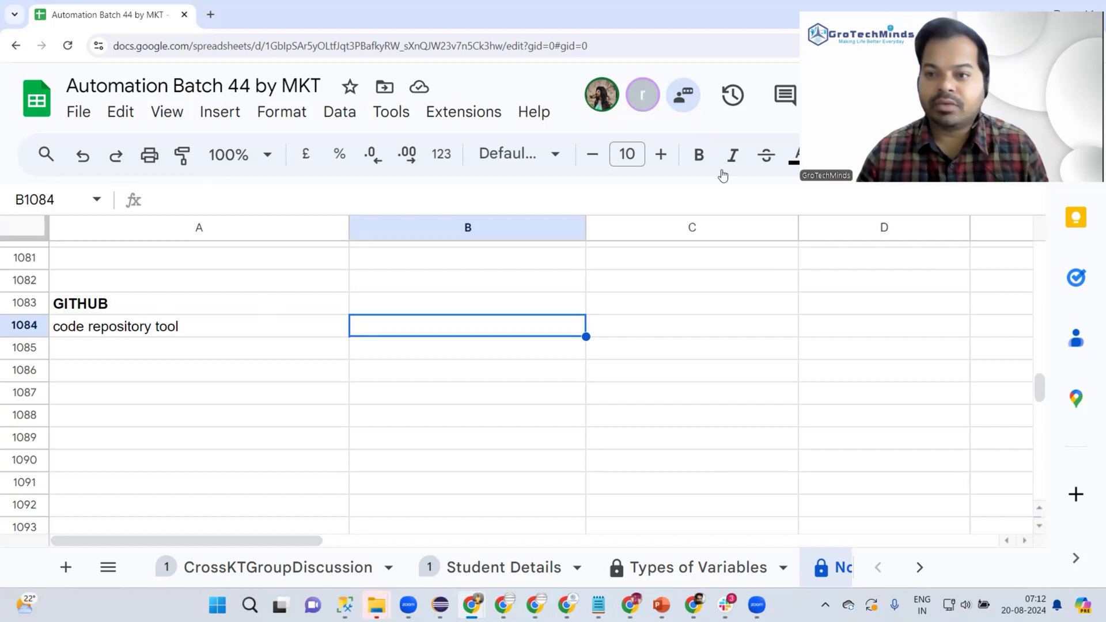
key(ctrl+shift+f)
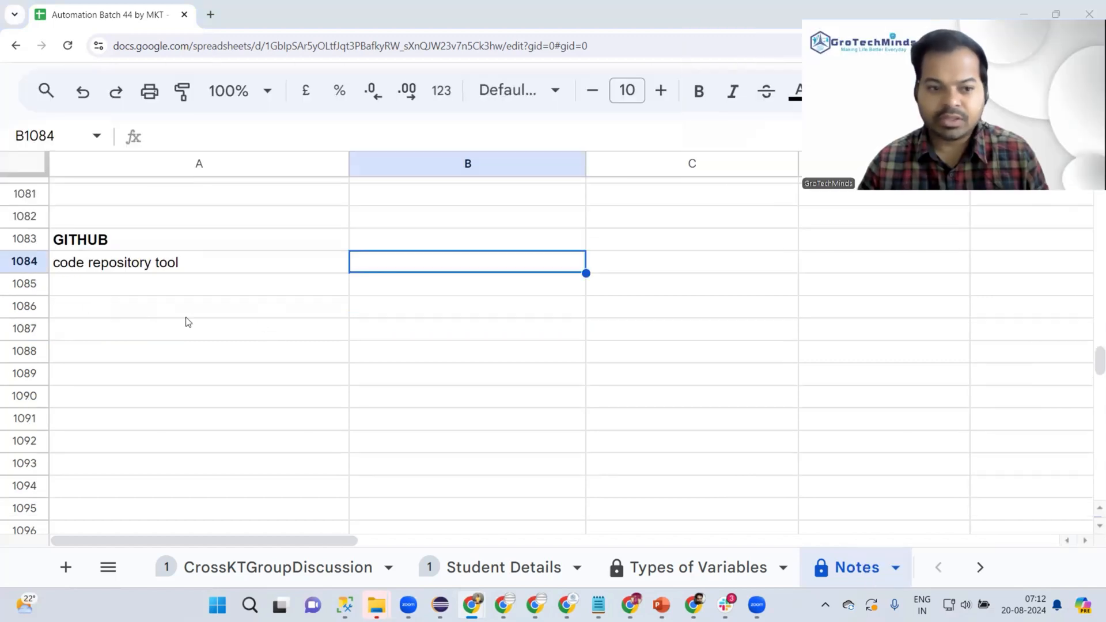
- List '1. GITHUB ACCOUNT' in A1086 and '2. GITBASH' in A1087
double_click(74, 308)
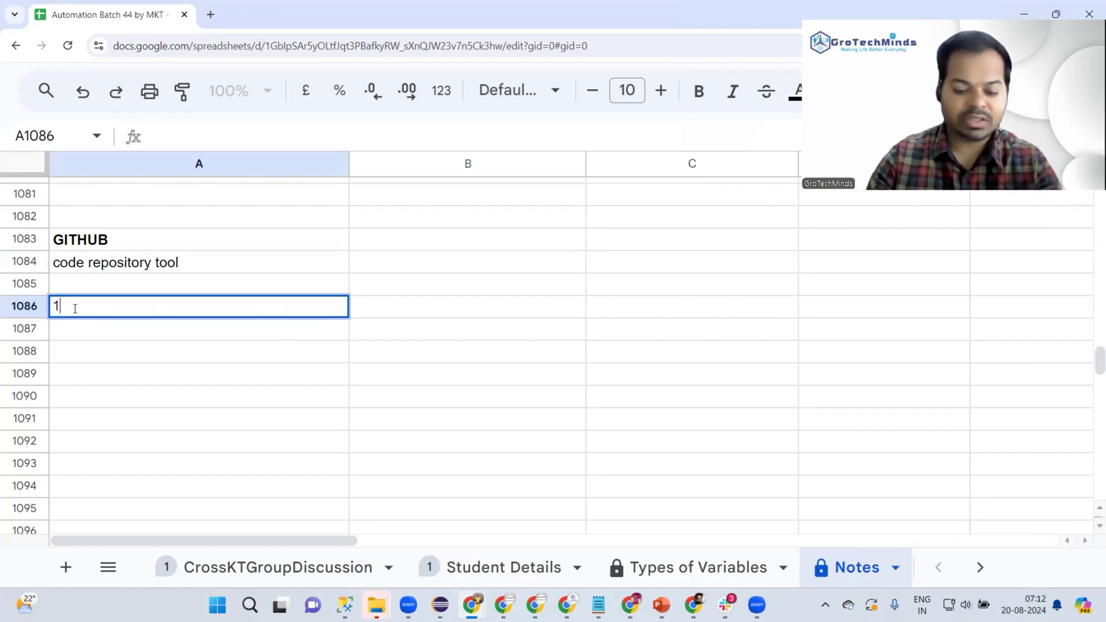
text(1. GITH)
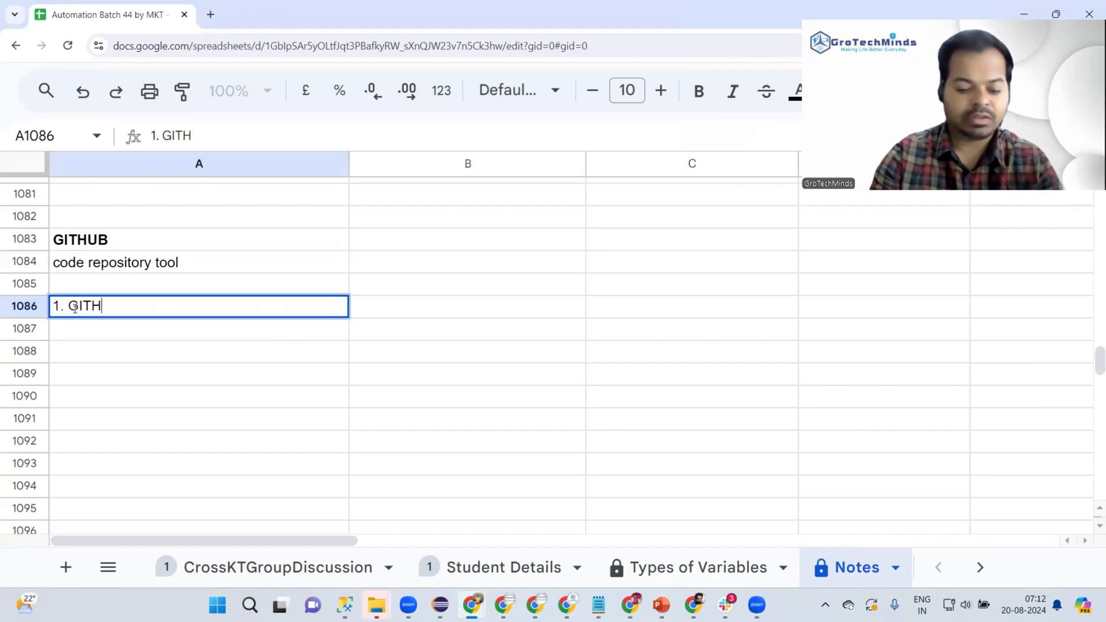
text(UB ACCOUNT)
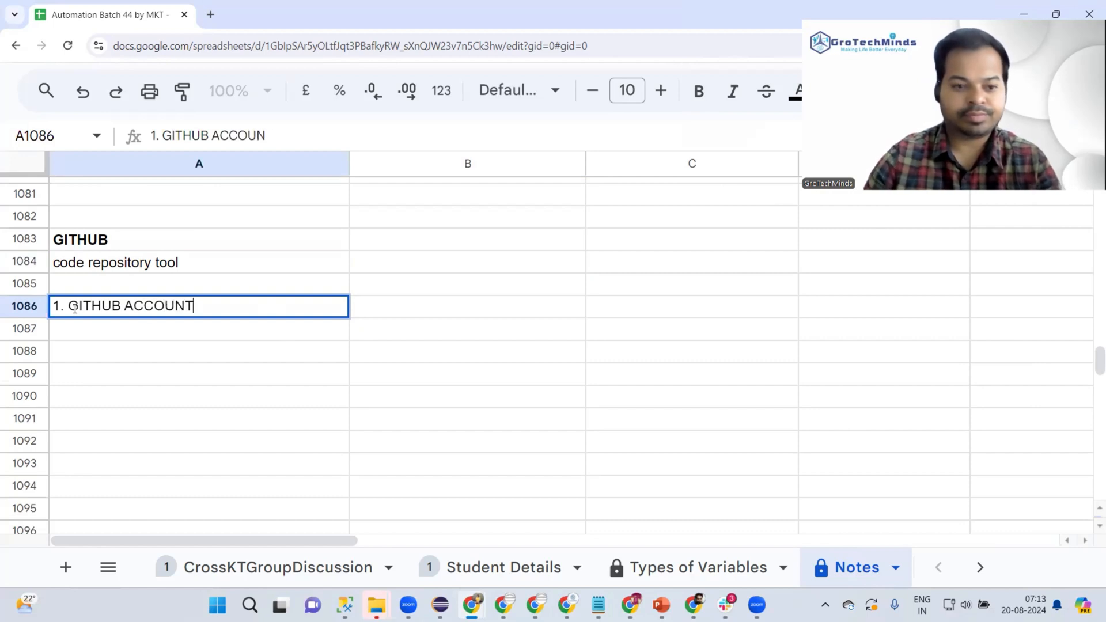
key(Tab)
key(Return)
text(2)
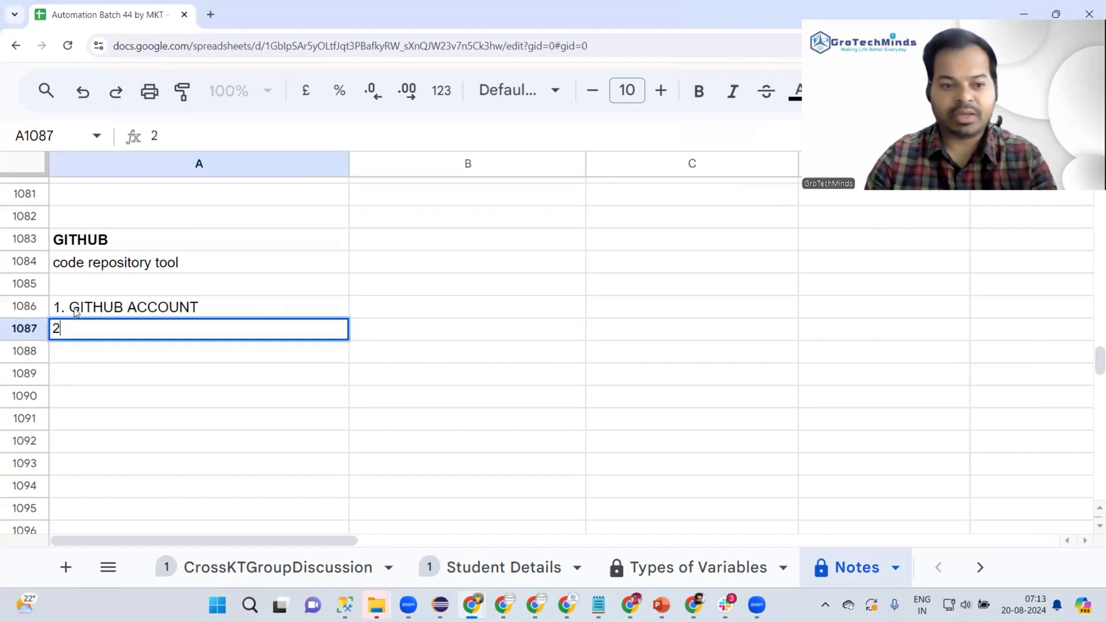
text(. G)
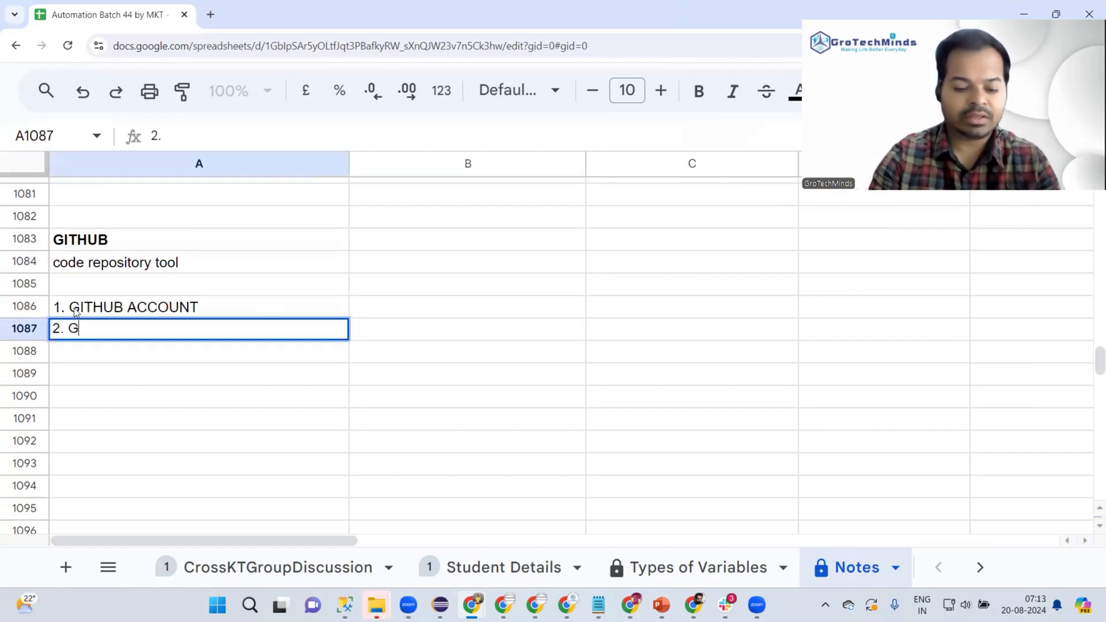
text(ITBASH)
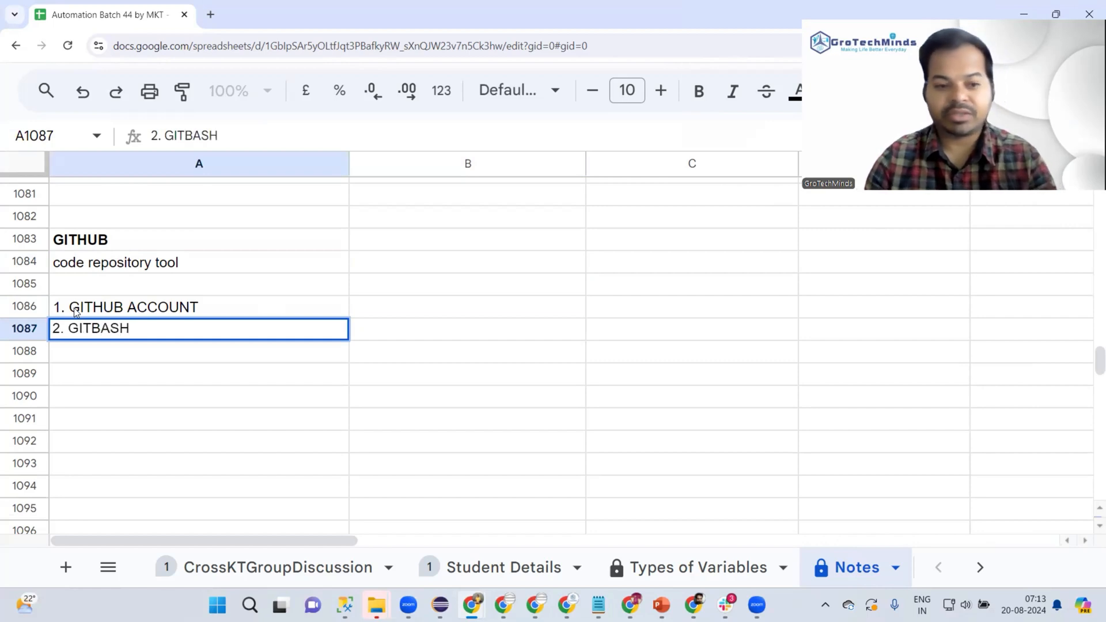
key(Tab)
- Add descriptions 'to store your code' and 'a software from where u can push it' in column B
key(Left)
key(Up)
key(Right)
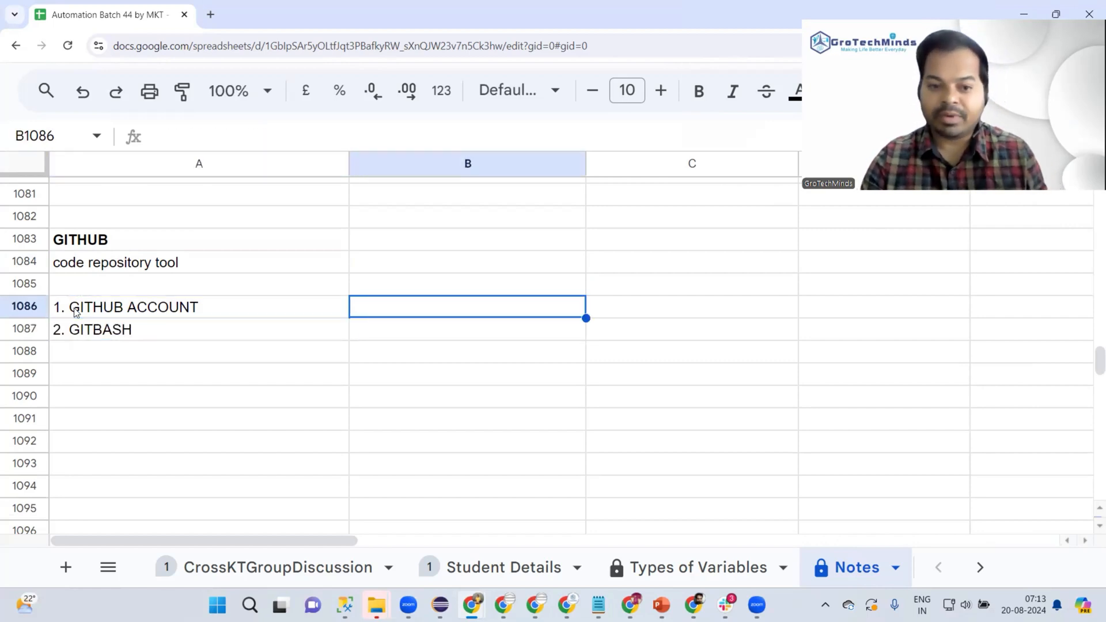
key(Return)
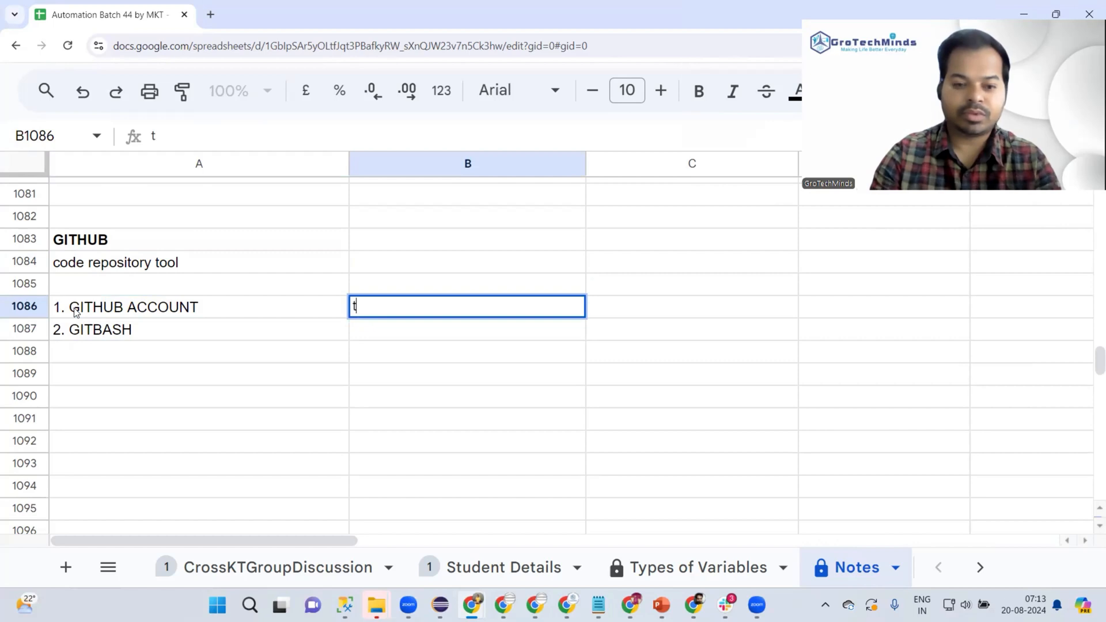
text(to p)
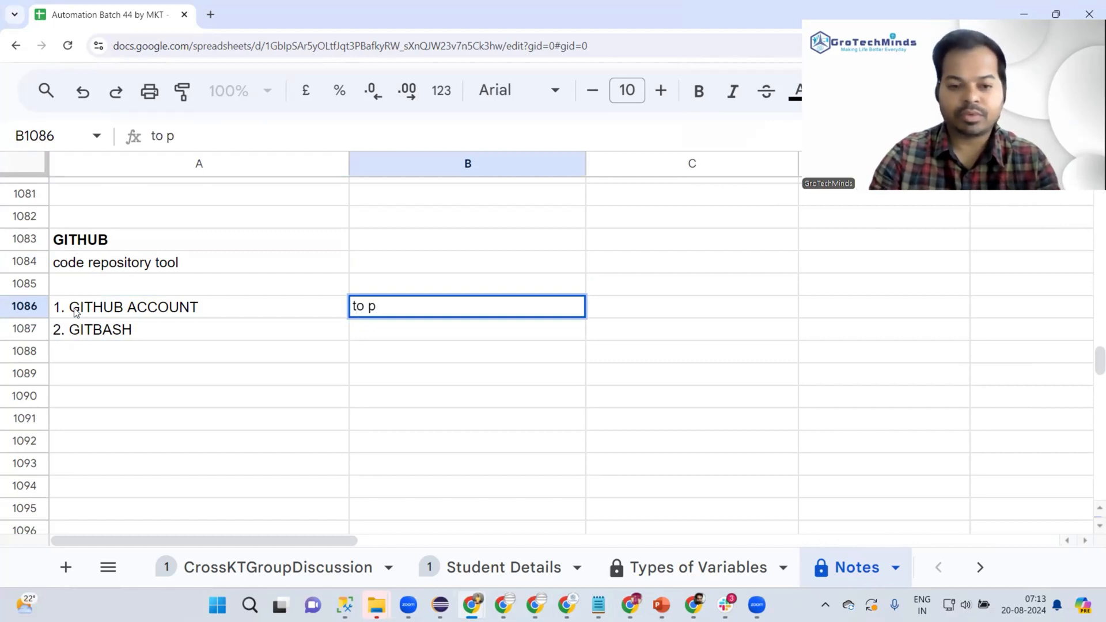
key(BackSpace)
key(BackSpace)
key(BackSpace)
key(BackSpace)
text(to )
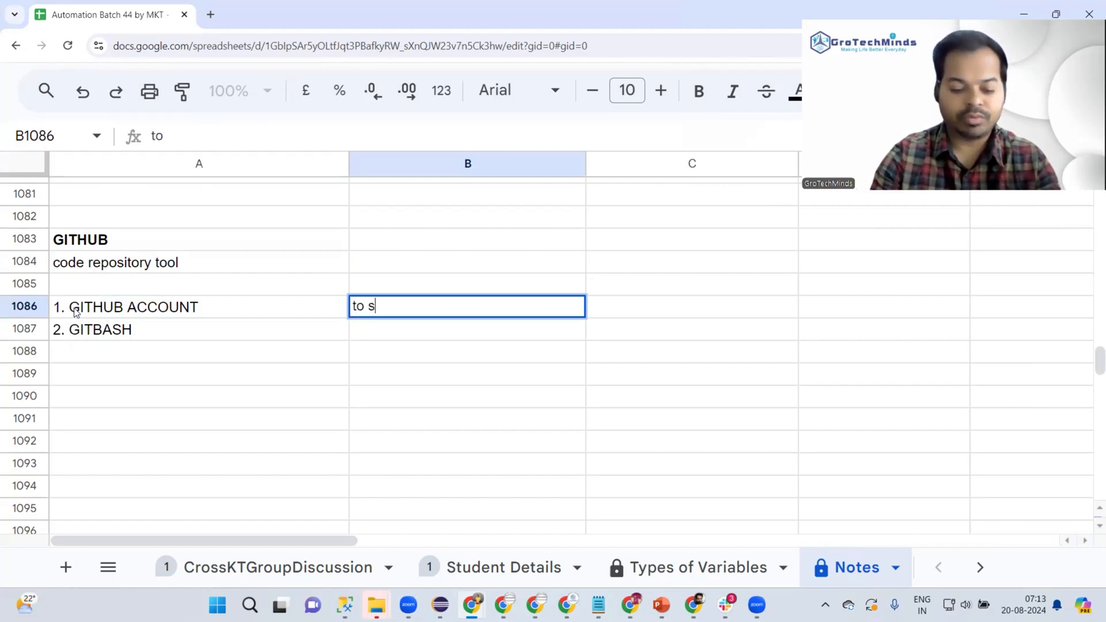
text(store yo)
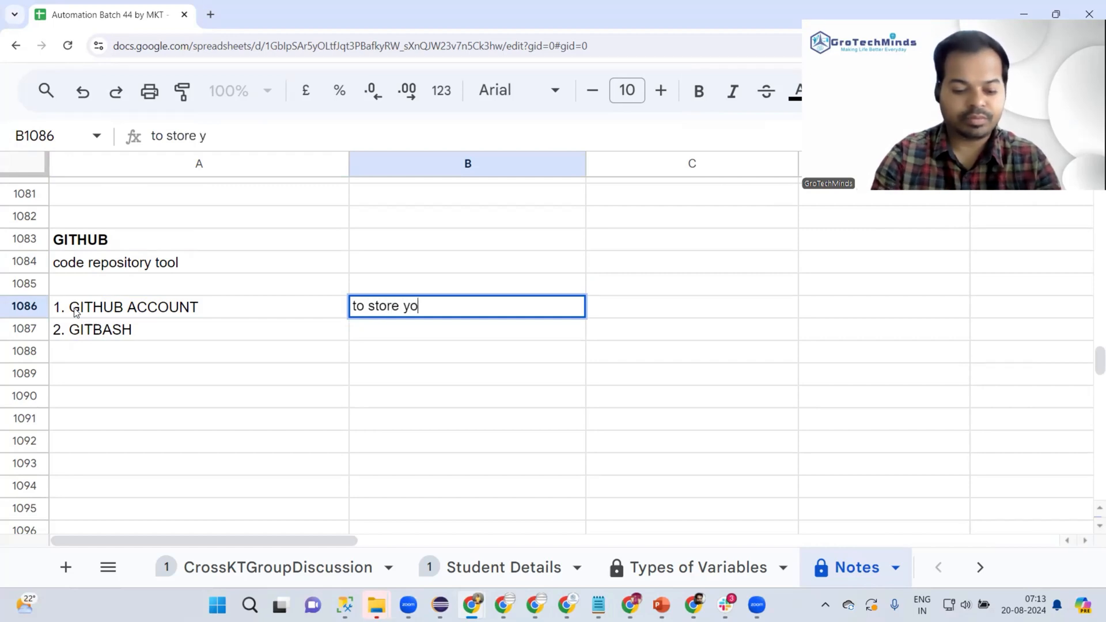
text(ur code)
key(Return)
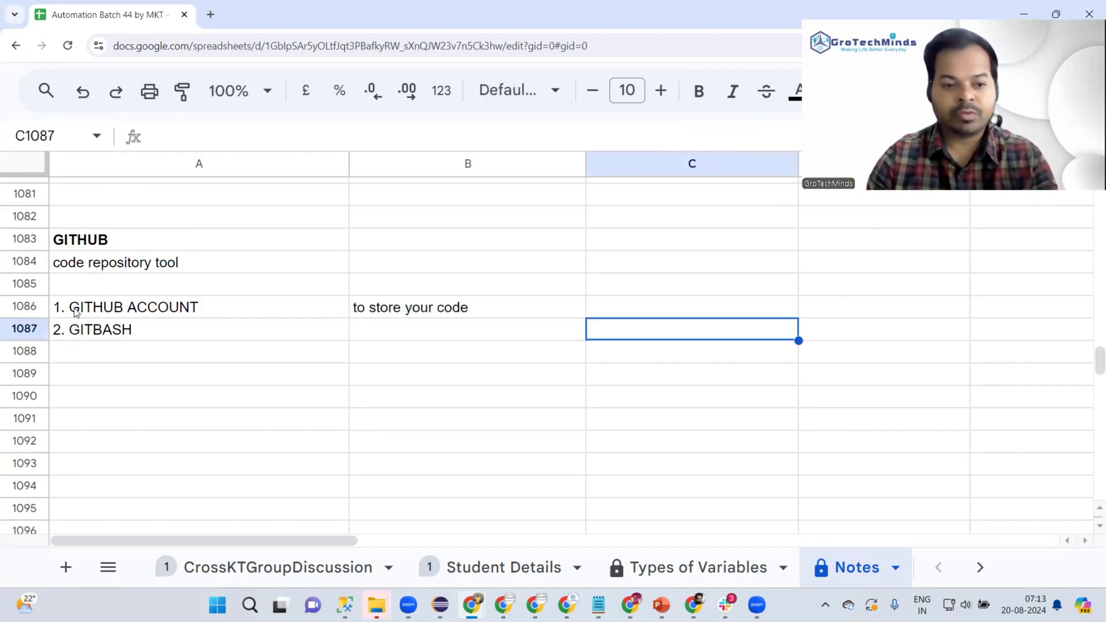
text(t)
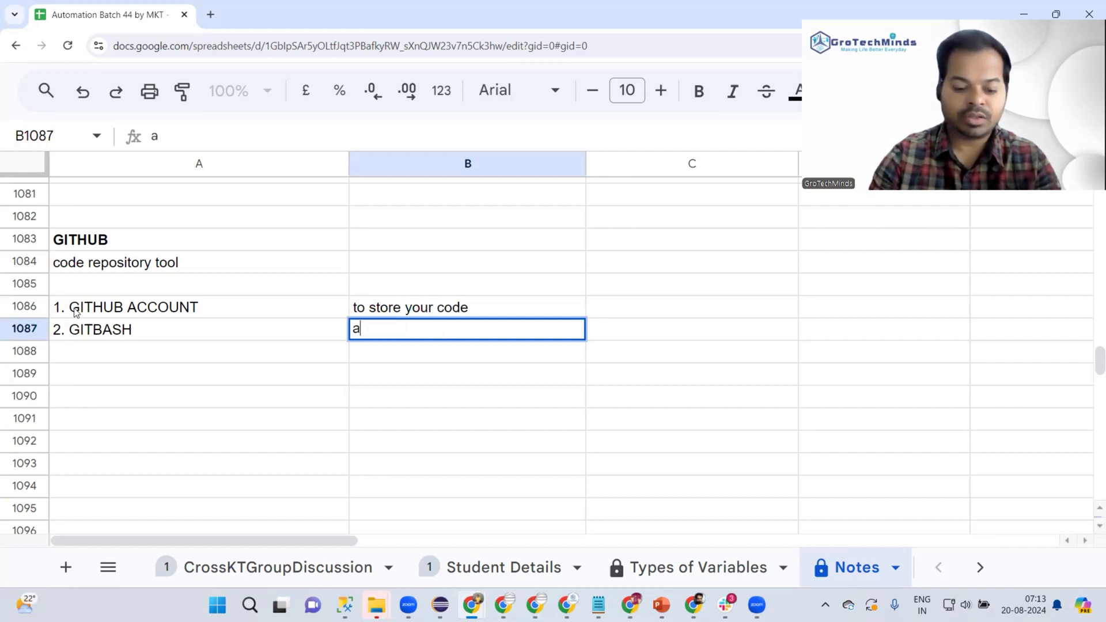
text( software fr)
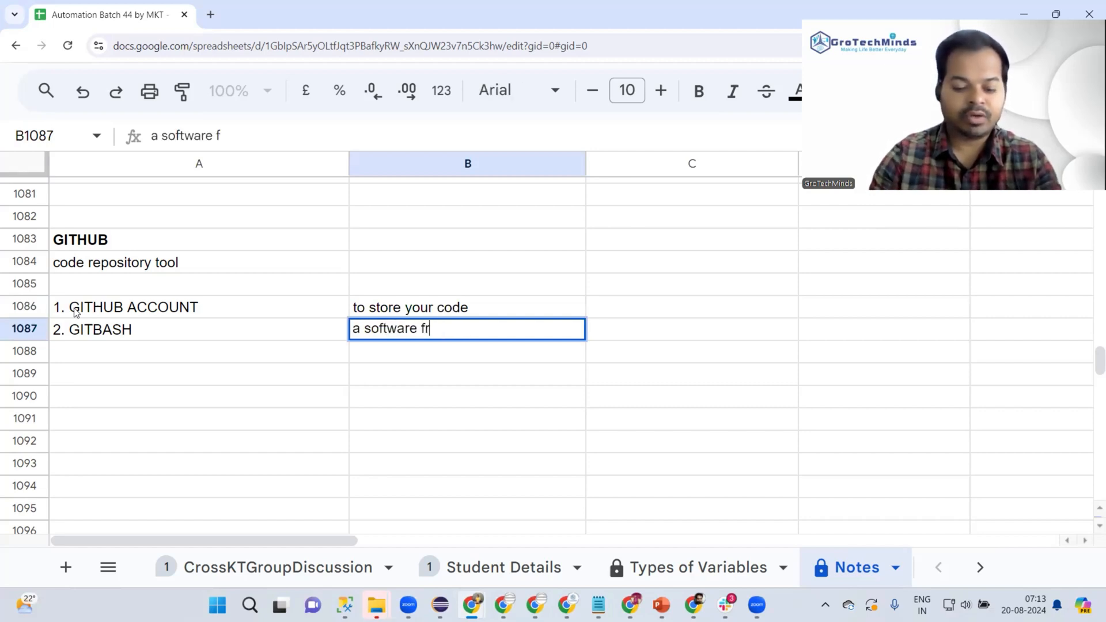
text(om where u )
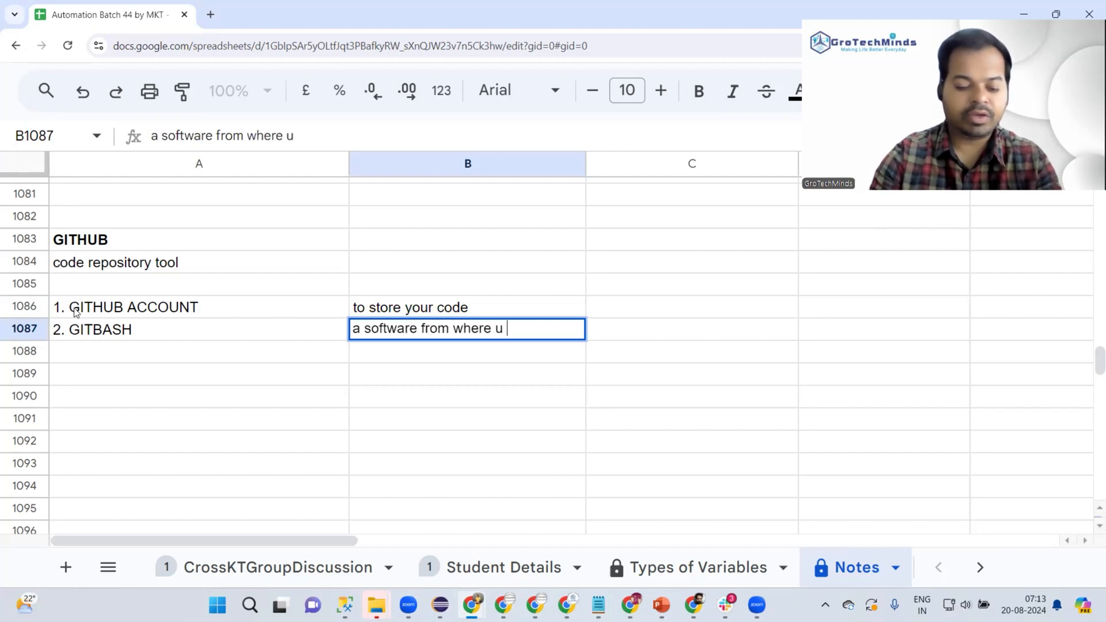
text(can push)
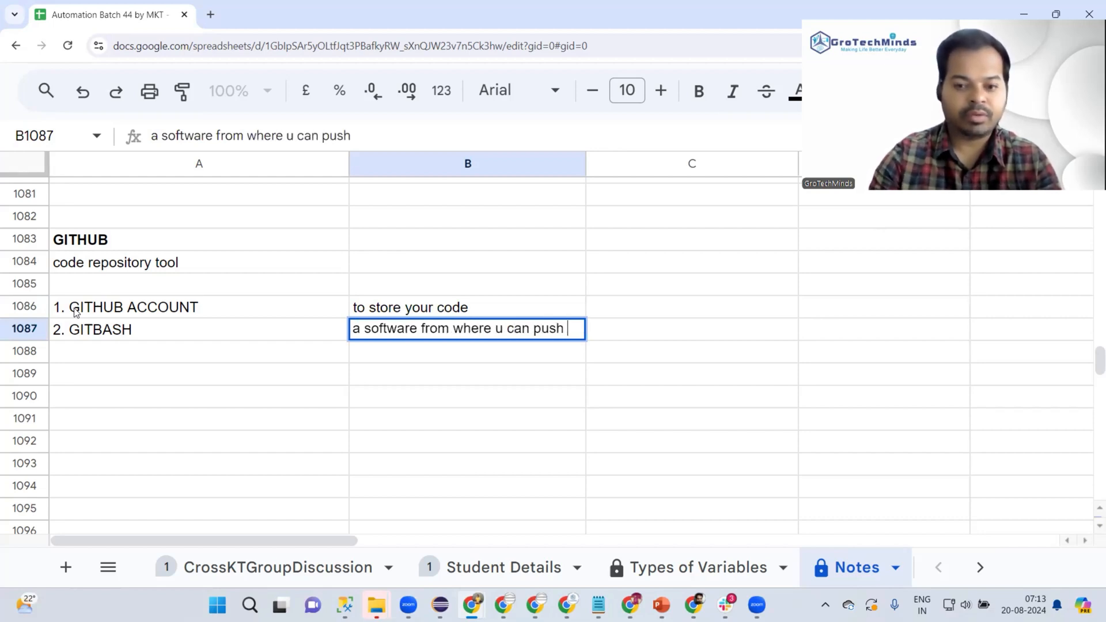
text( it)
key(Tab)
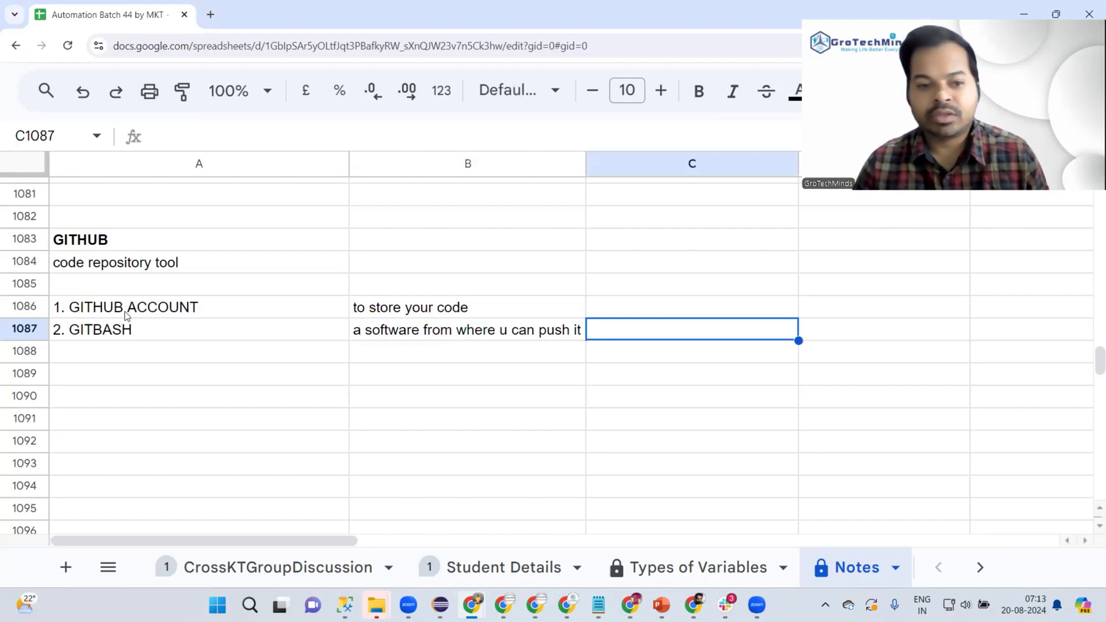
drag(153, 311, 151, 344)
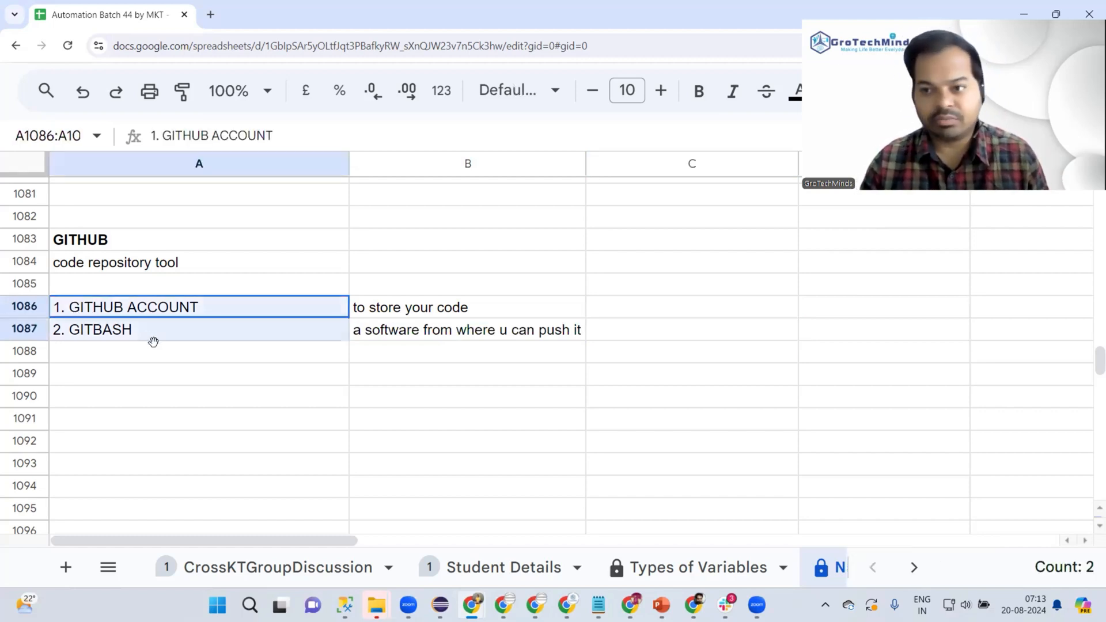
click(377, 403)
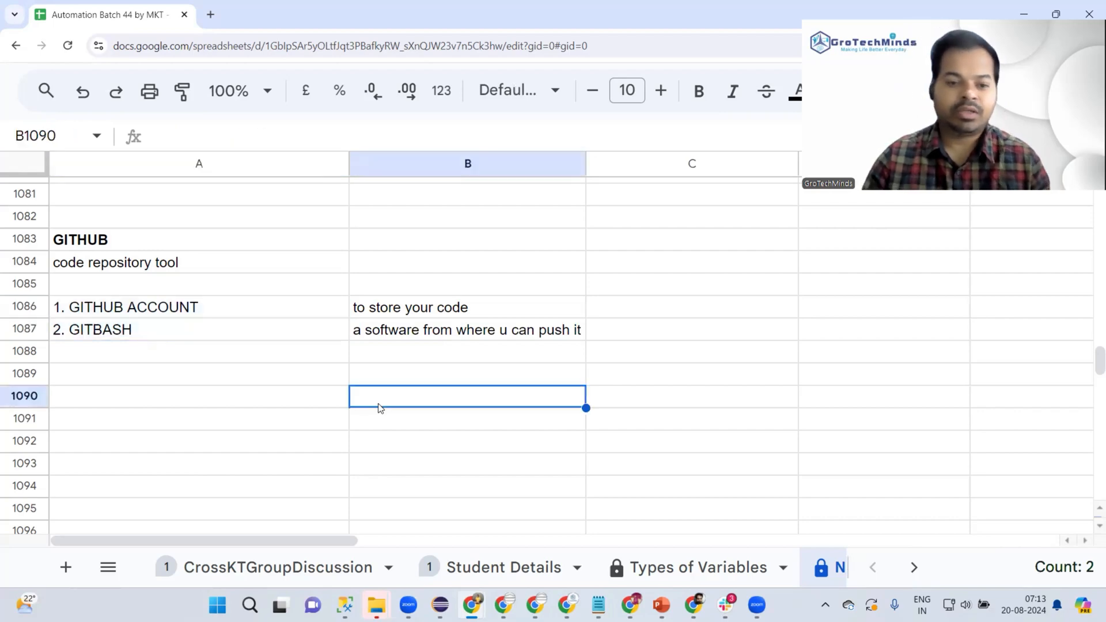
- Search Google for github, open the GitHub website, and go to its Sign up page
text(go)
key(Return)
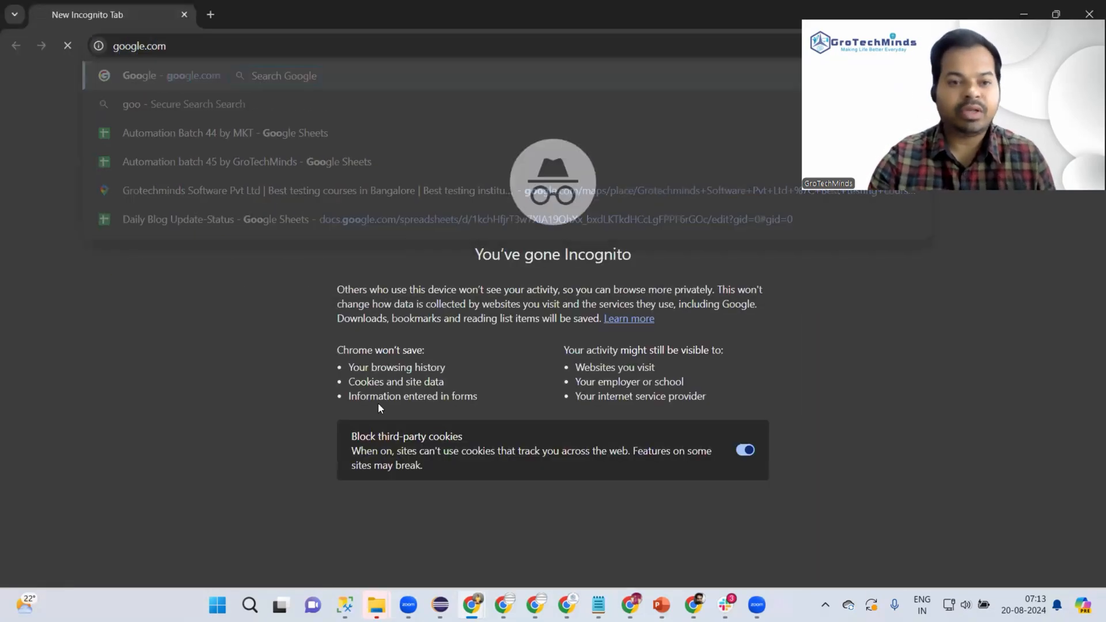
text(github)
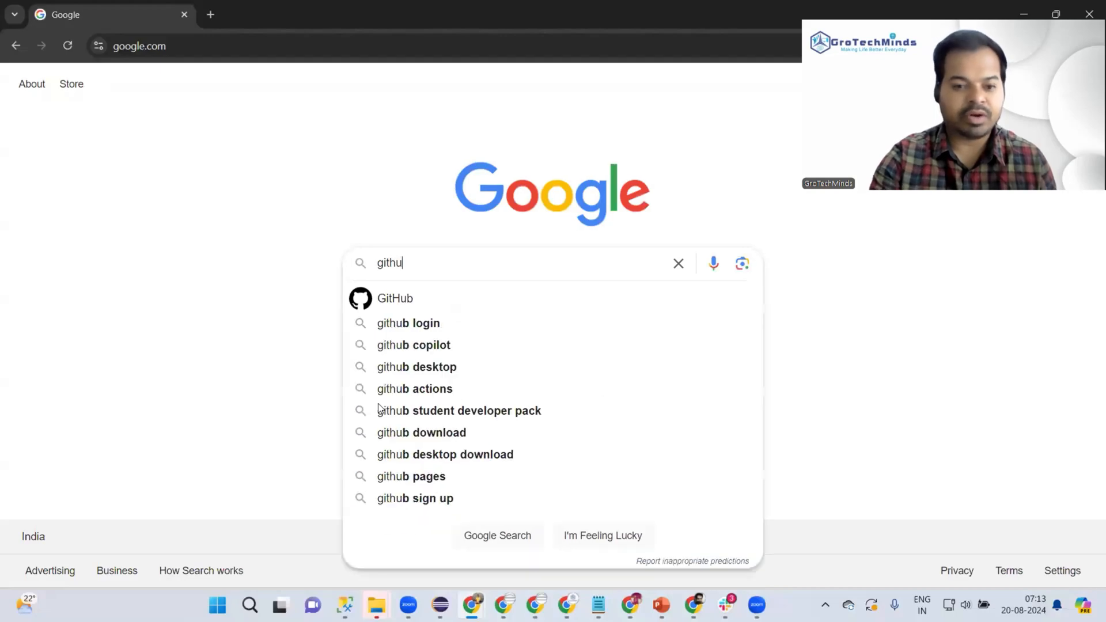
key(Return)
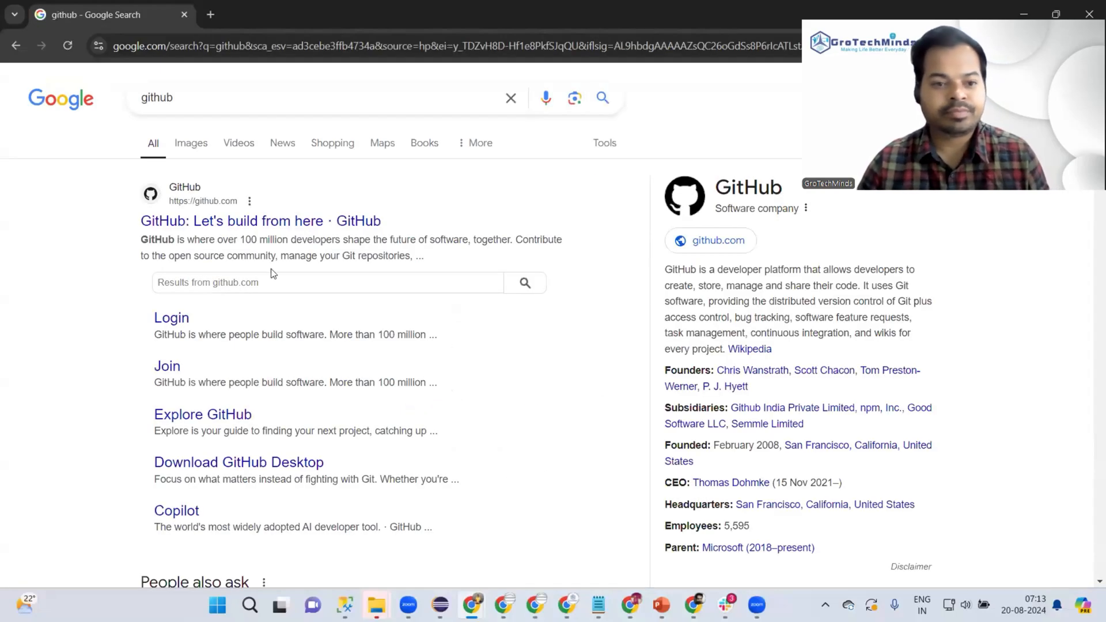
click(224, 218)
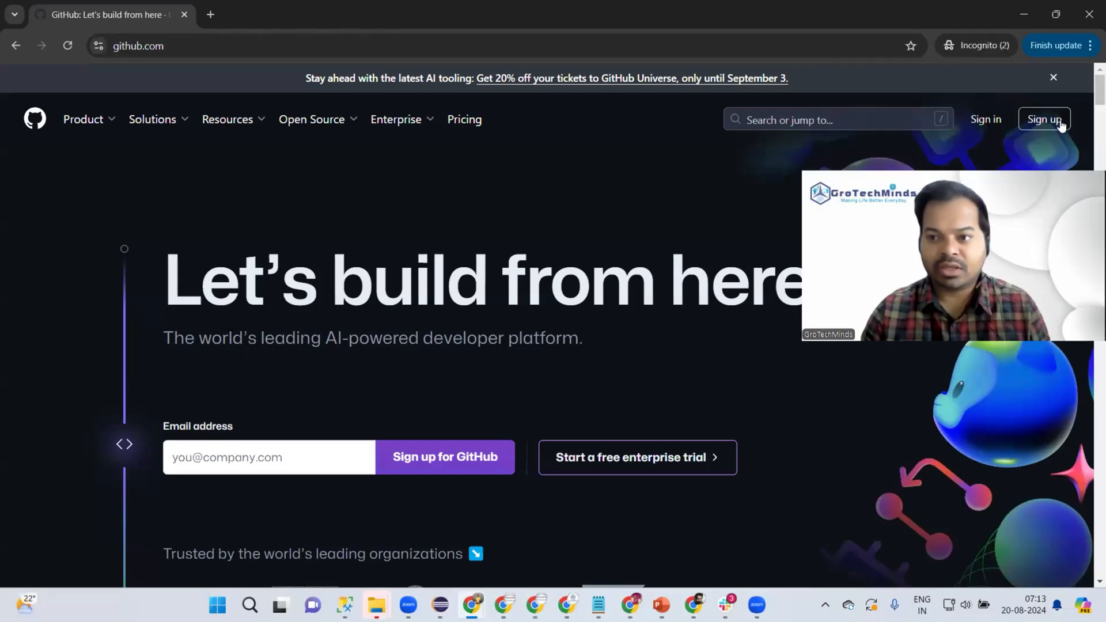
click(1062, 125)
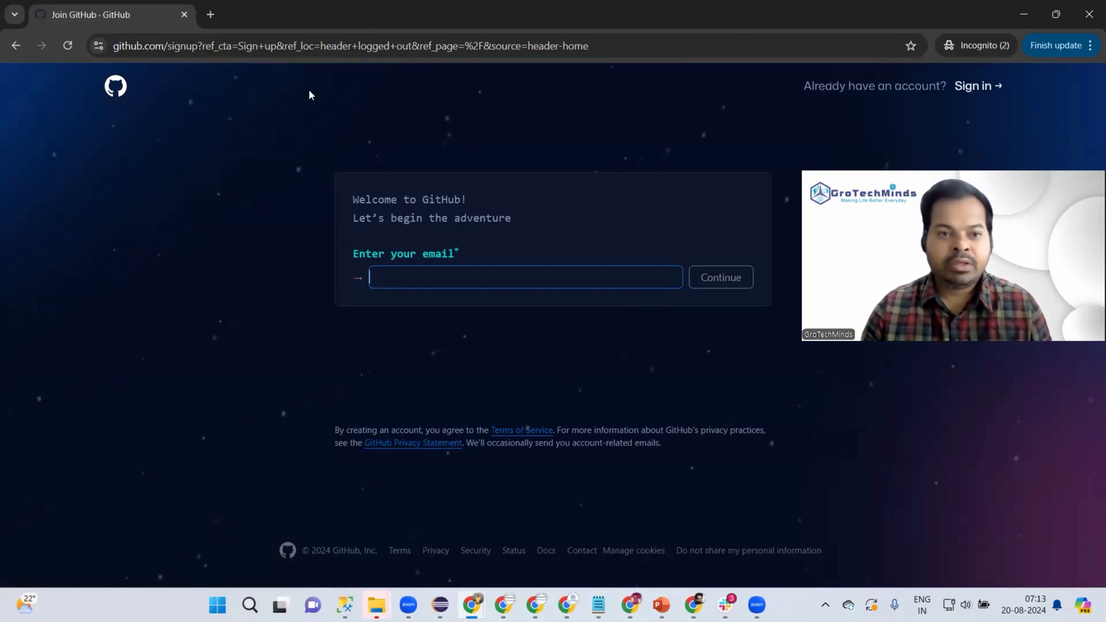
- In a new tab, search Google for 'git bash for windows' and open the git-scm.com Downloads page
click(212, 20)
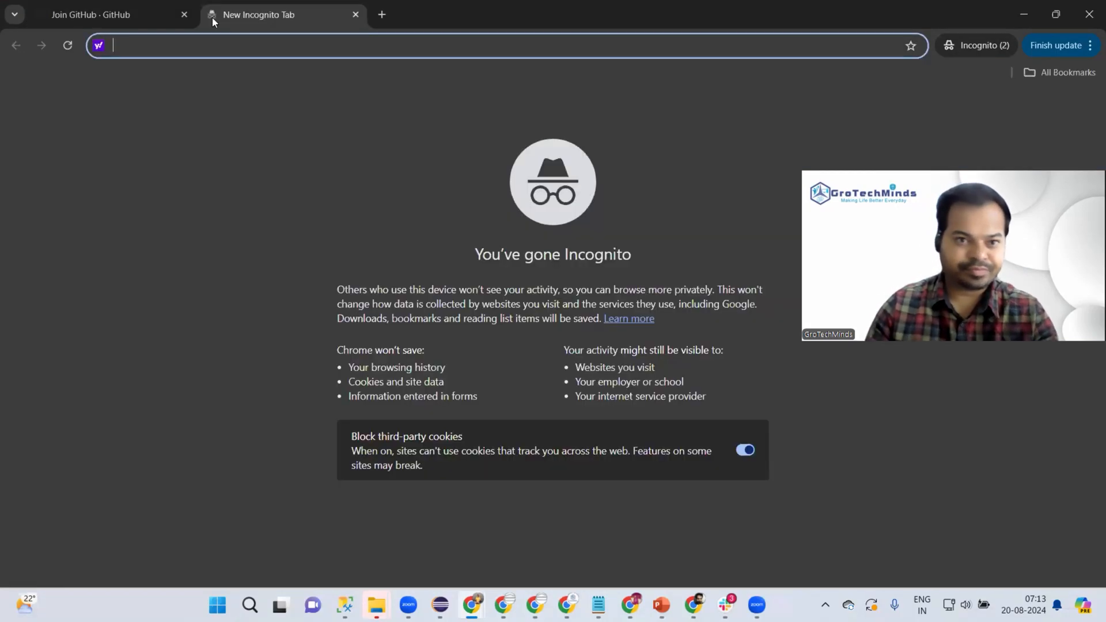
text(google.com)
key(Return)
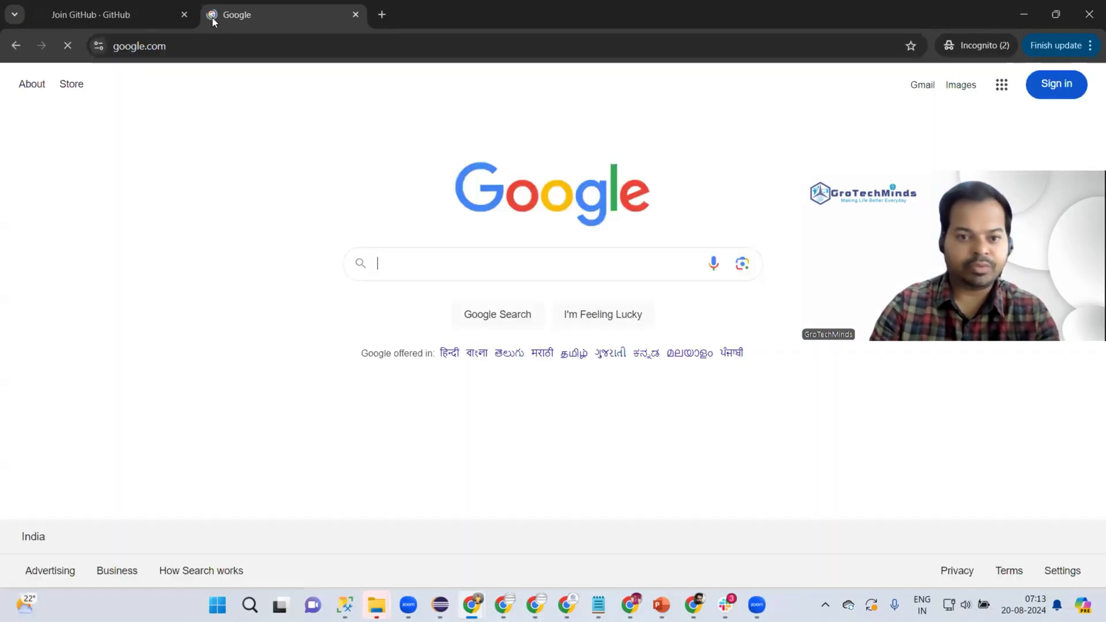
text(gitbash)
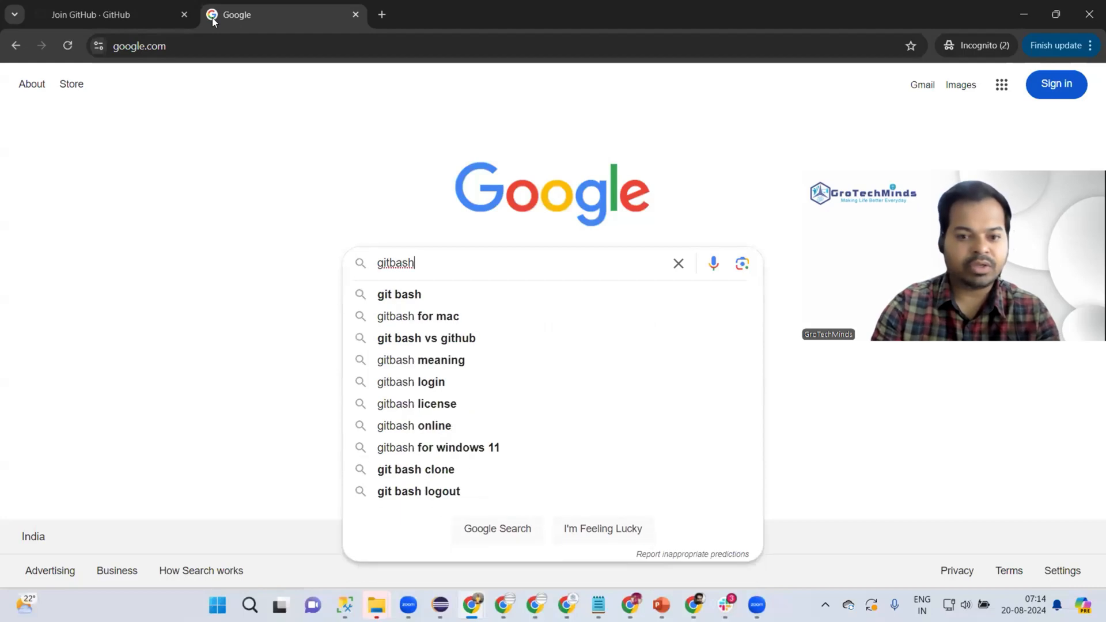
key(Down)
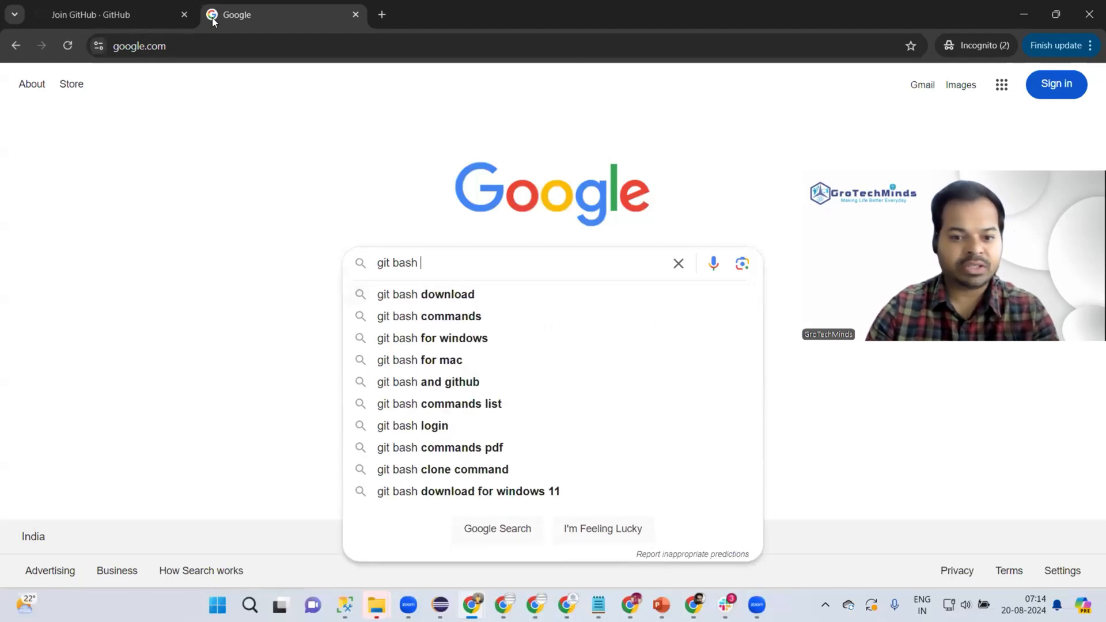
text(for windows)
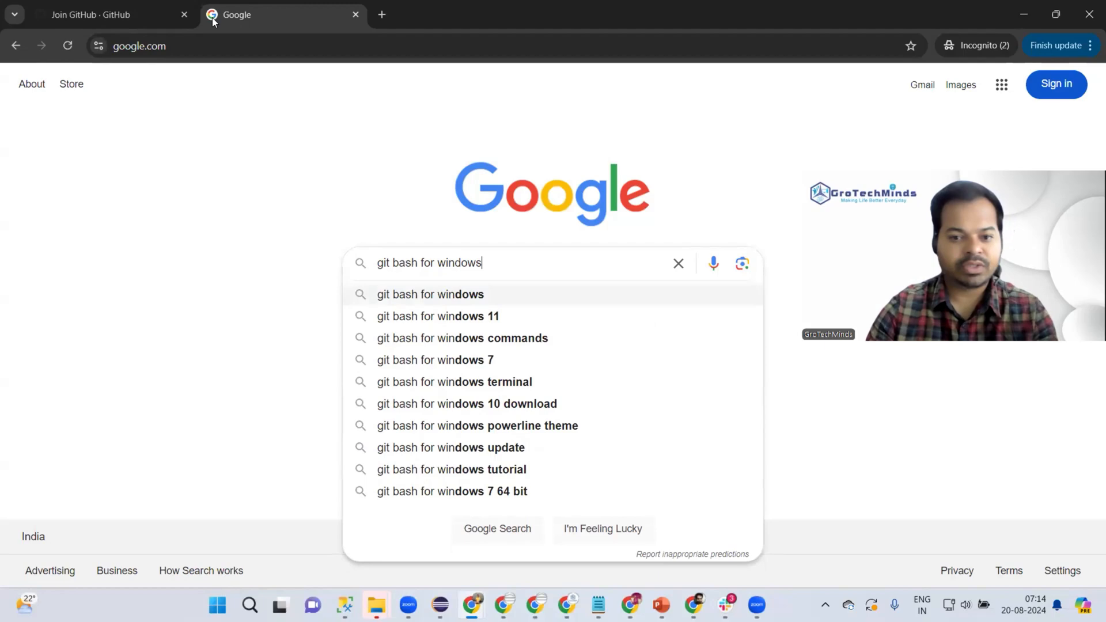
key(Return)
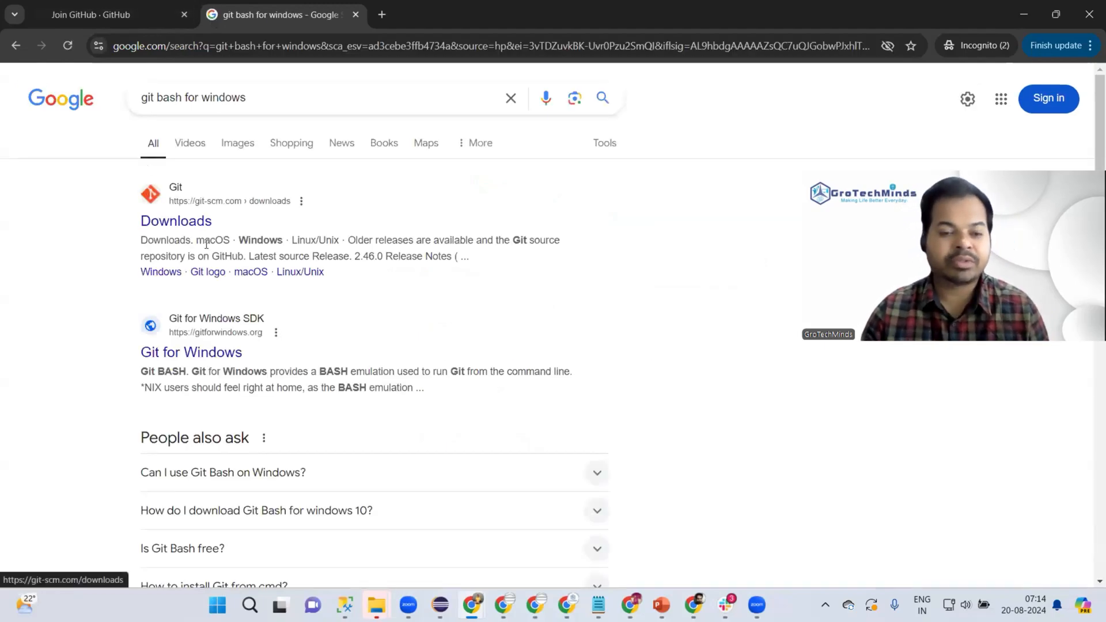
click(196, 218)
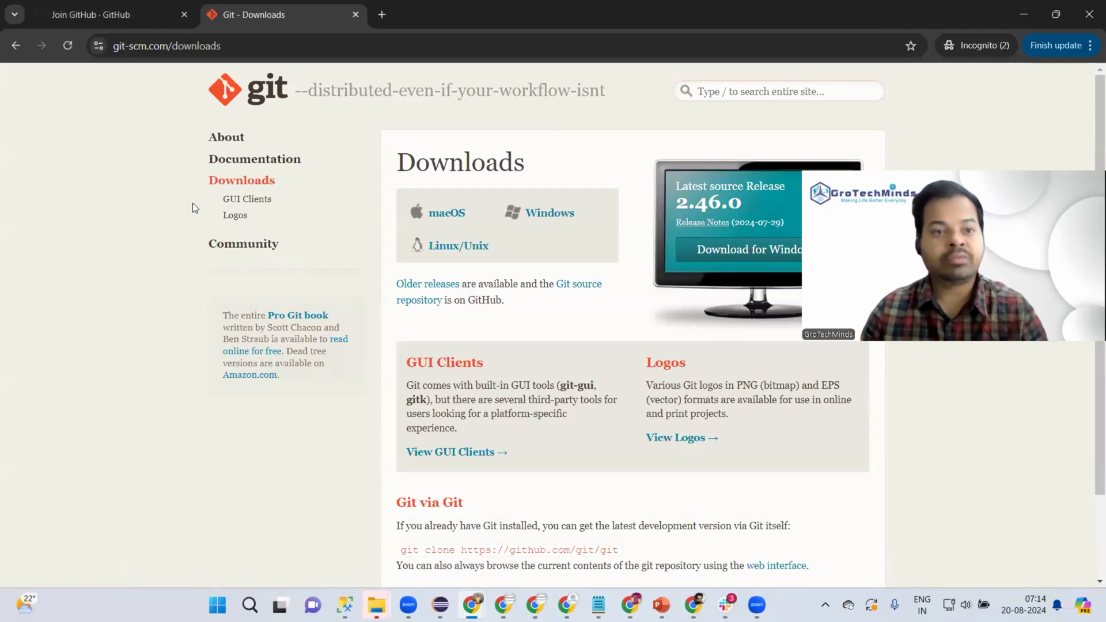
click(176, 51)
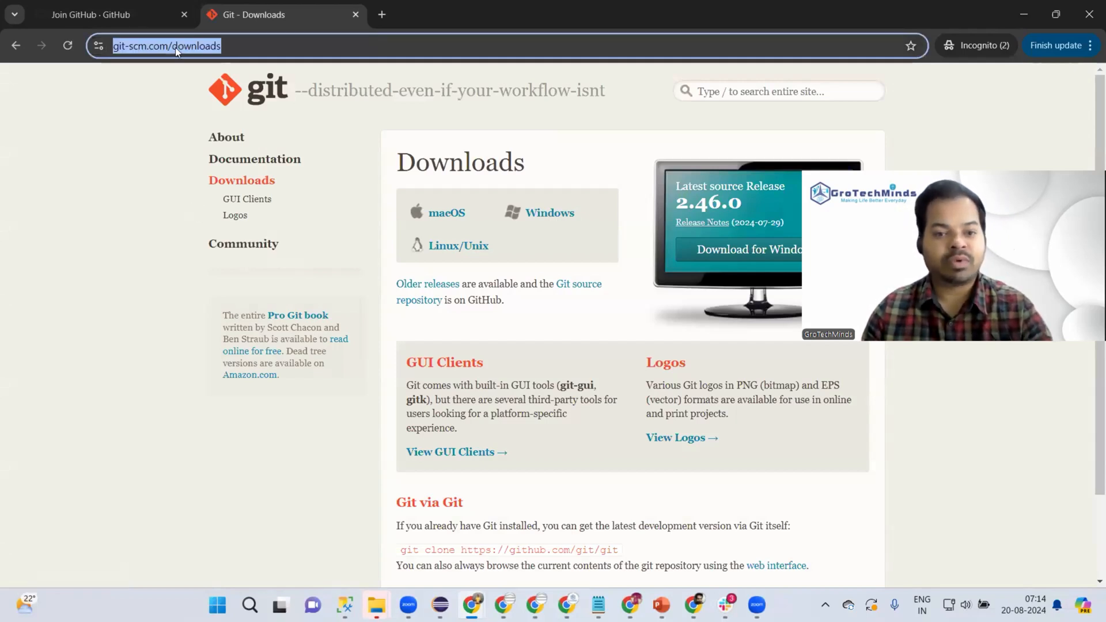
key(alt+Tab)
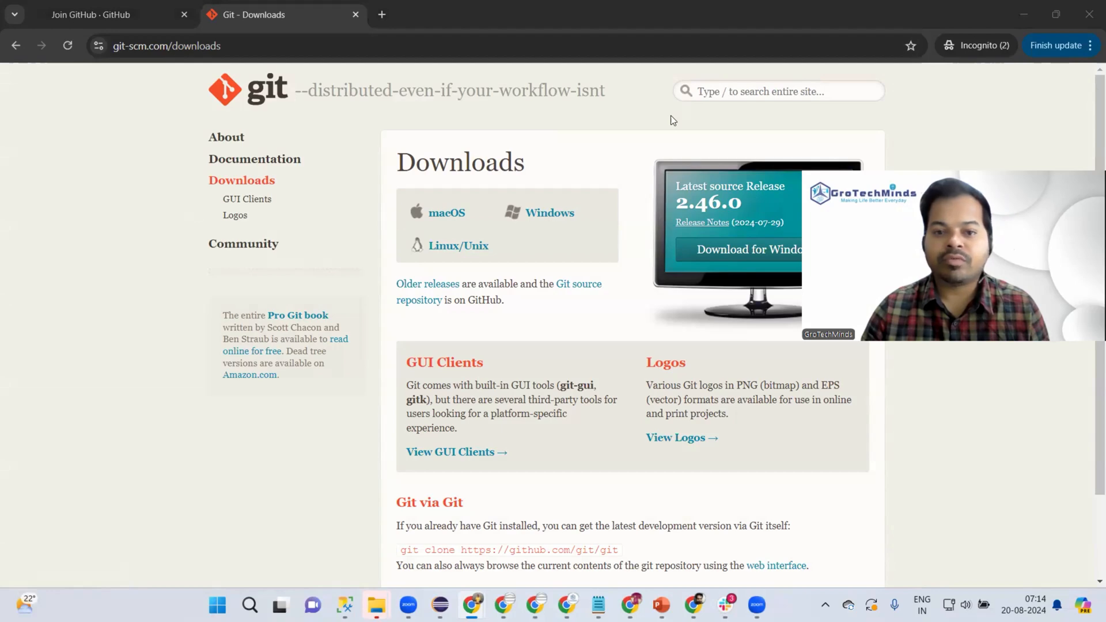
- Open the Windows download page and annotate the 64-bit Git for Windows Setup link, then clear the marks
click(555, 219)
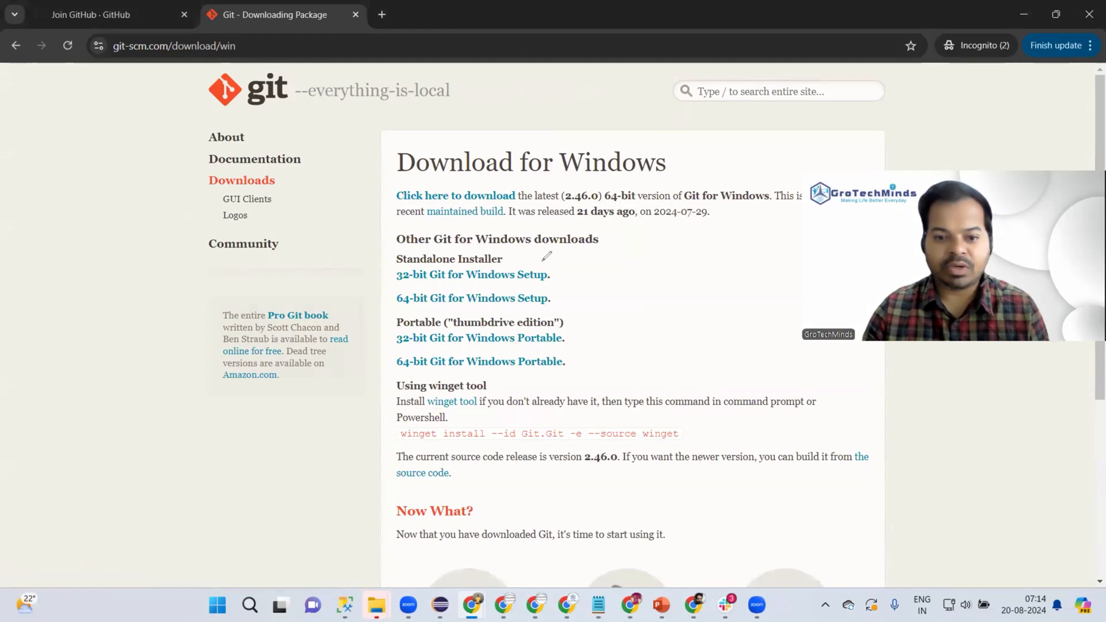
drag(600, 289, 461, 284)
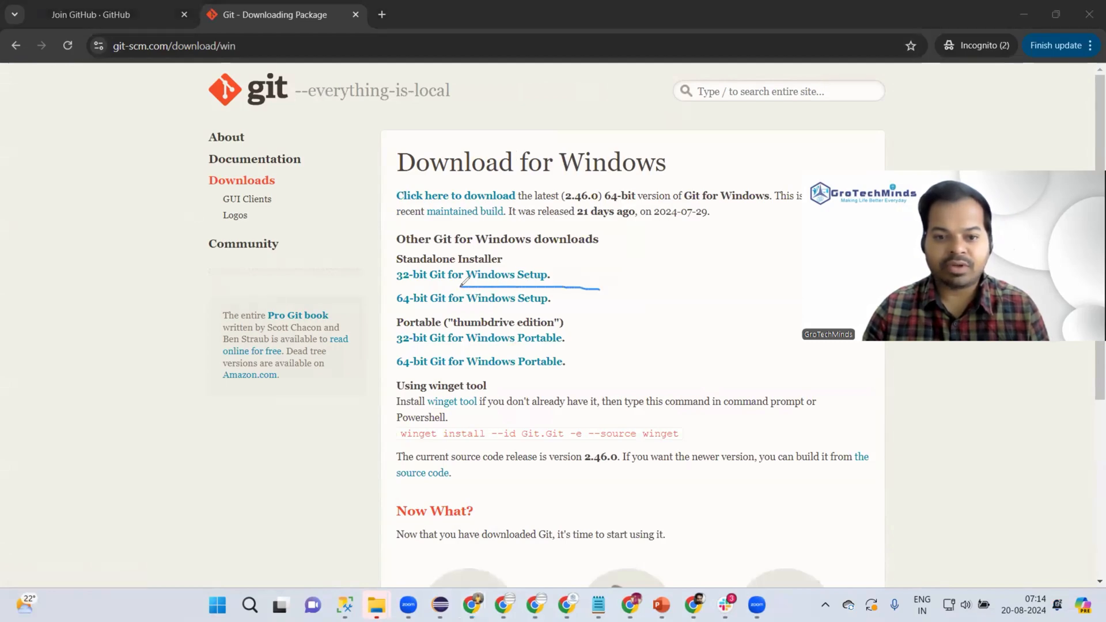
mouse_move(385, 280)
mouse_down()
mouse_move(403, 304)
mouse_move(576, 308)
mouse_up()
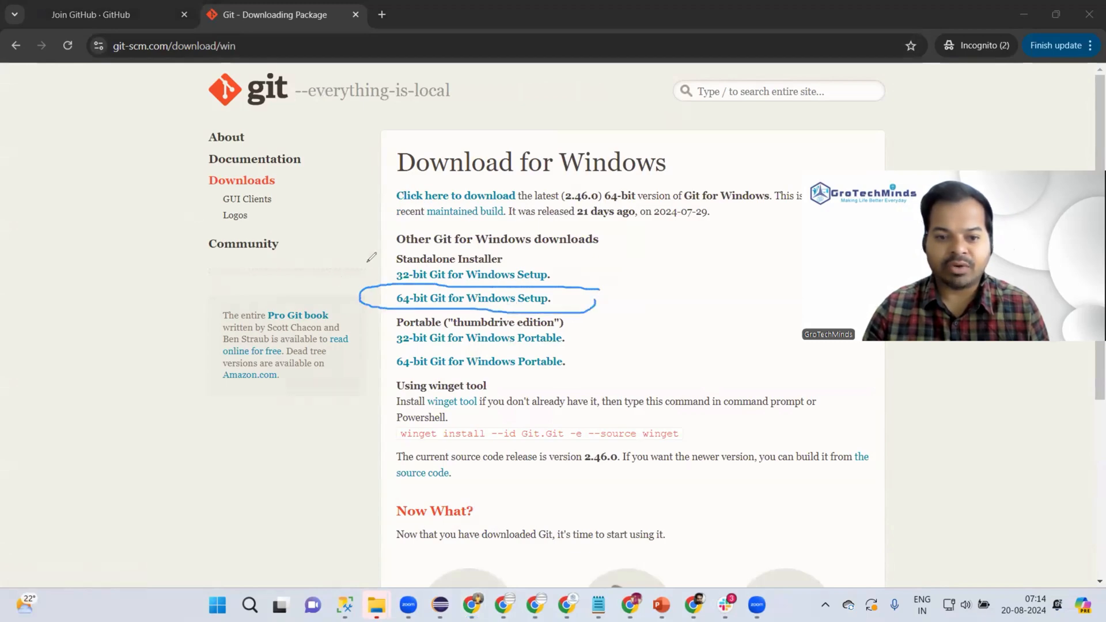
mouse_move(374, 258)
mouse_down()
mouse_move(334, 272)
mouse_move(378, 292)
mouse_up()
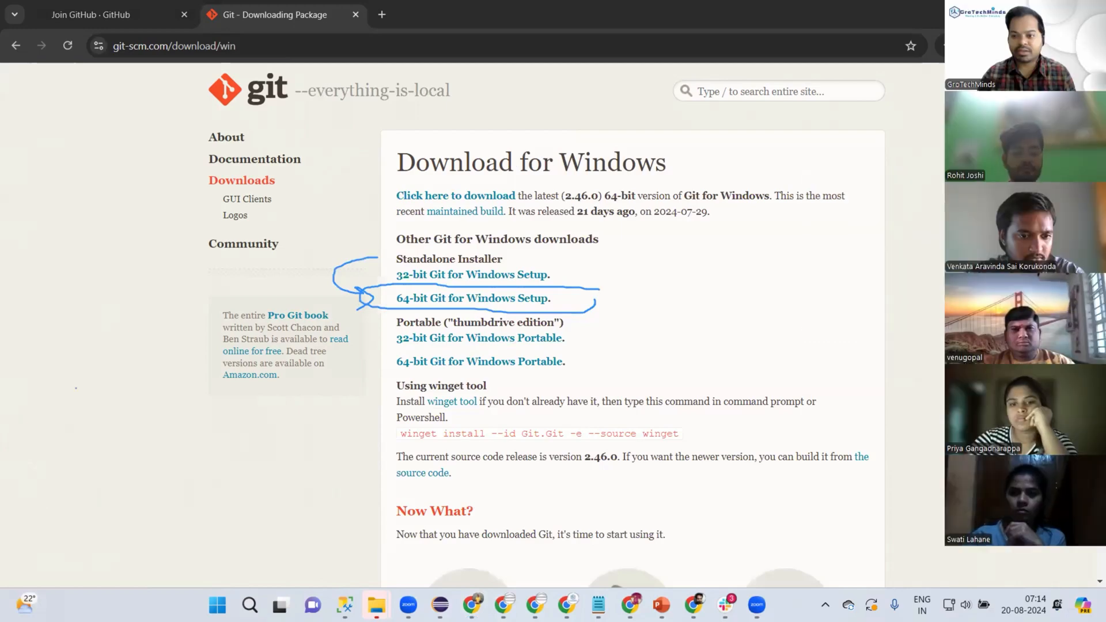
key(Escape)
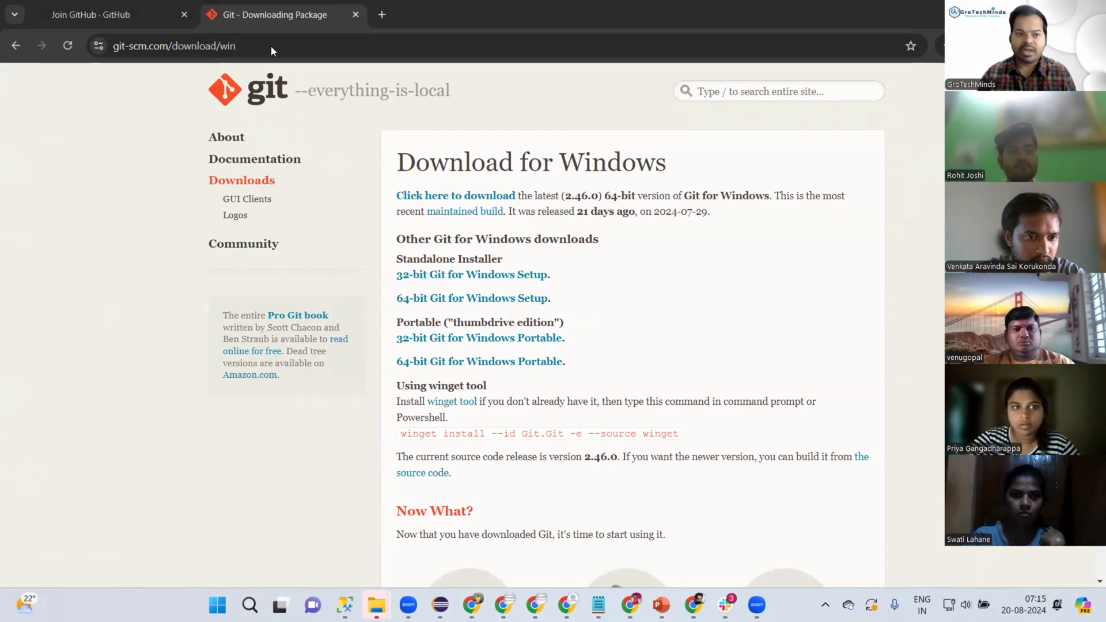
key(ctrl+Tab)
- Start downloading the 64-bit installer Git-2.46.0-64-bit.exe
click(248, 48)
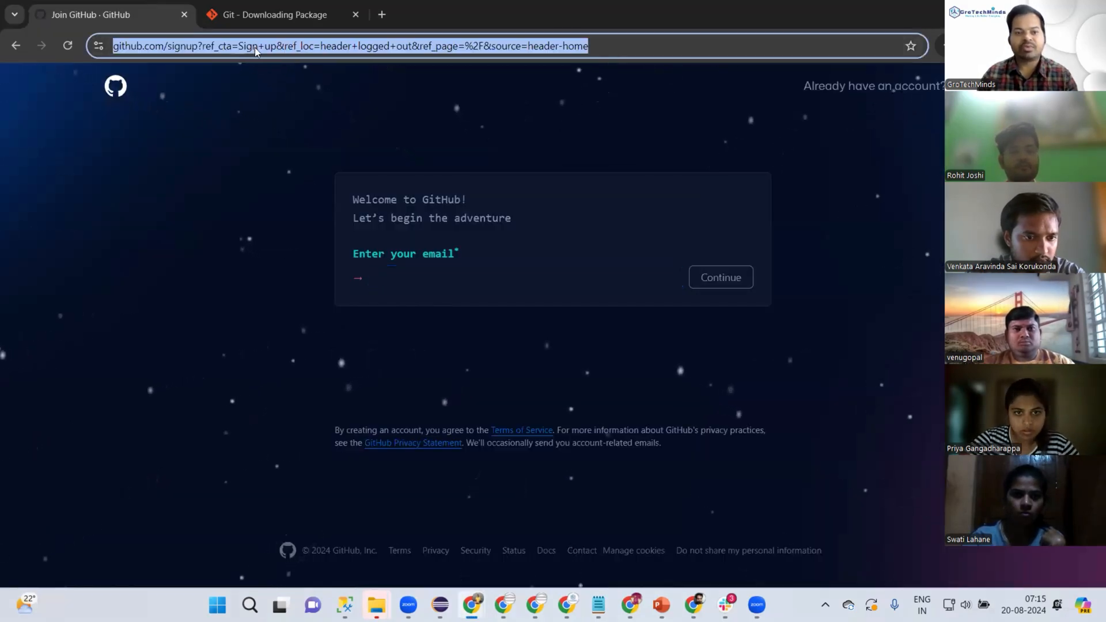
click(450, 274)
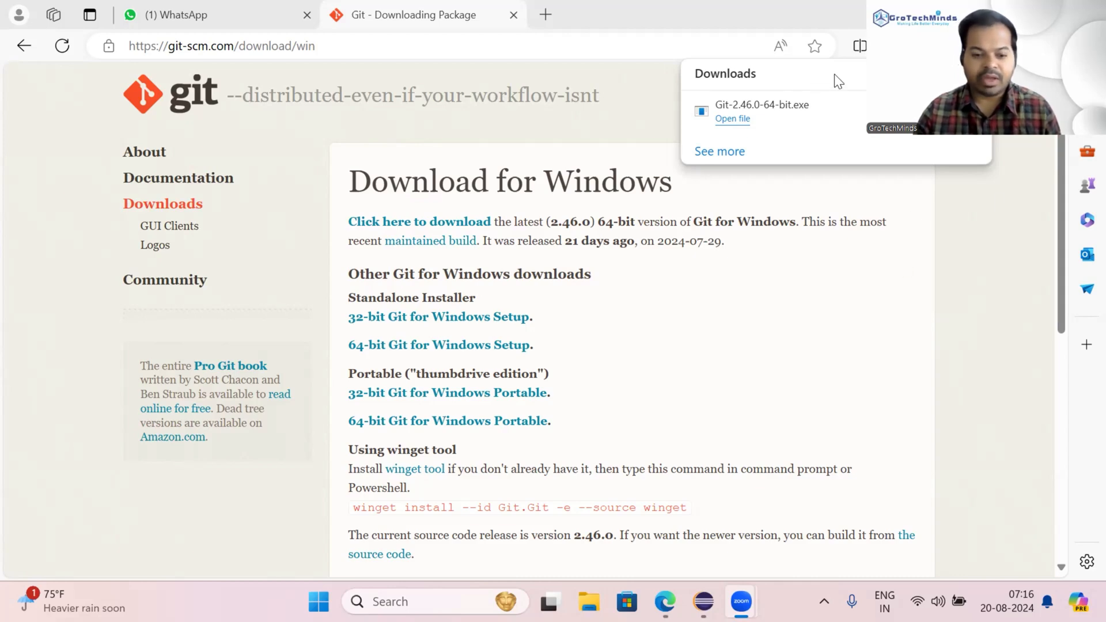
- Let Git-2.46.0-64-bit.exe finish downloading in Edge's Downloads panel
click(735, 119)
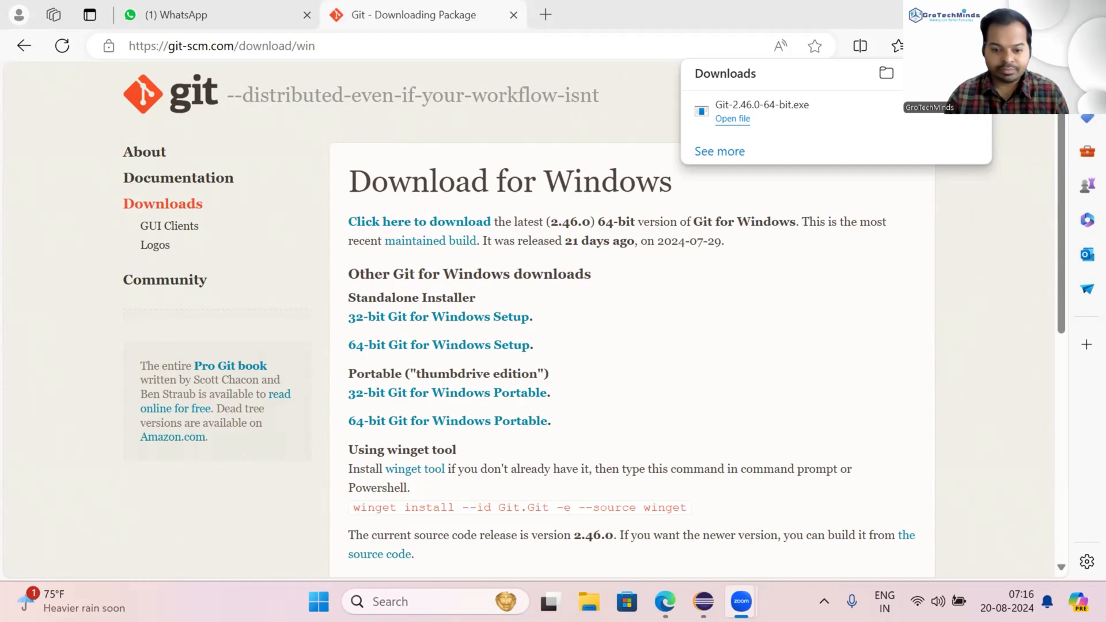
- In a new tab, search Google for github and open the 'Let's build from here' homepage
key(ctrl+t)
key(ctrl+t)
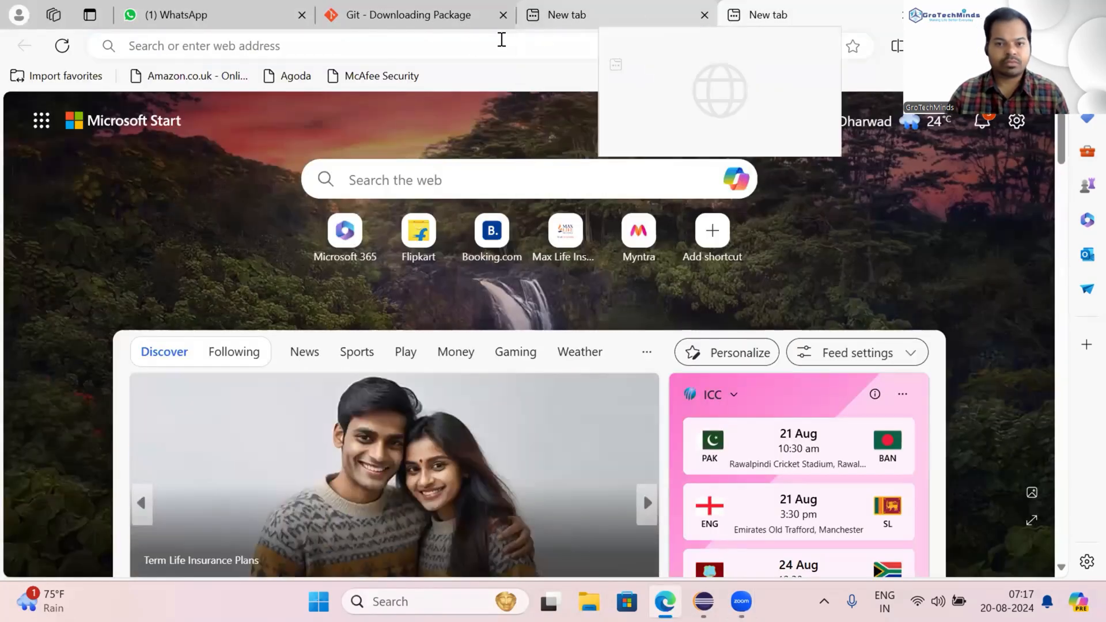
click(353, 51)
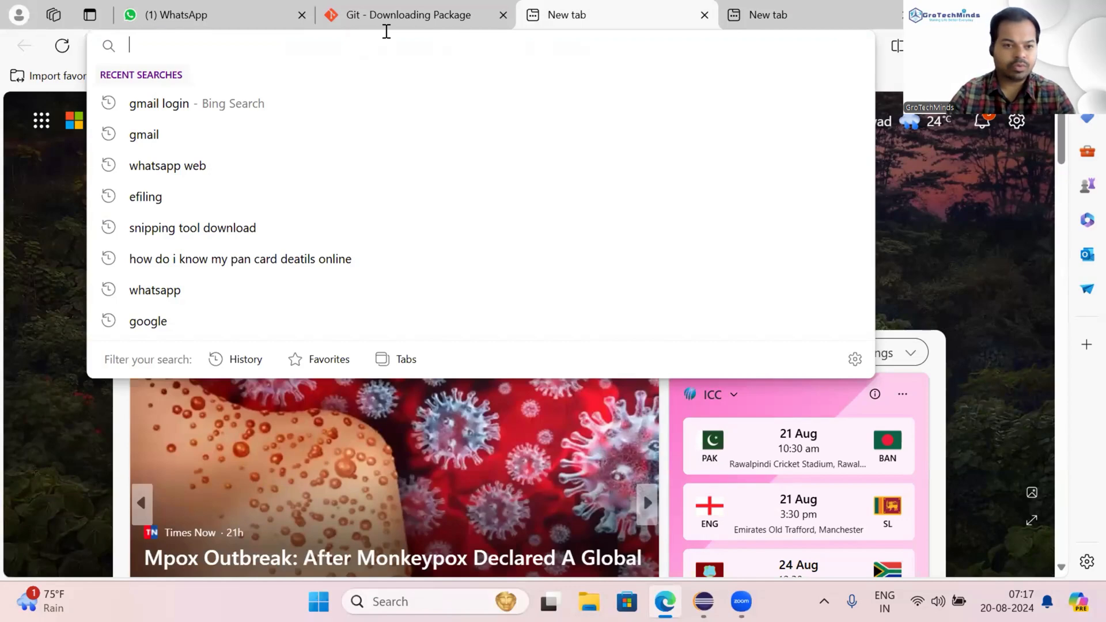
text(google.com)
key(Return)
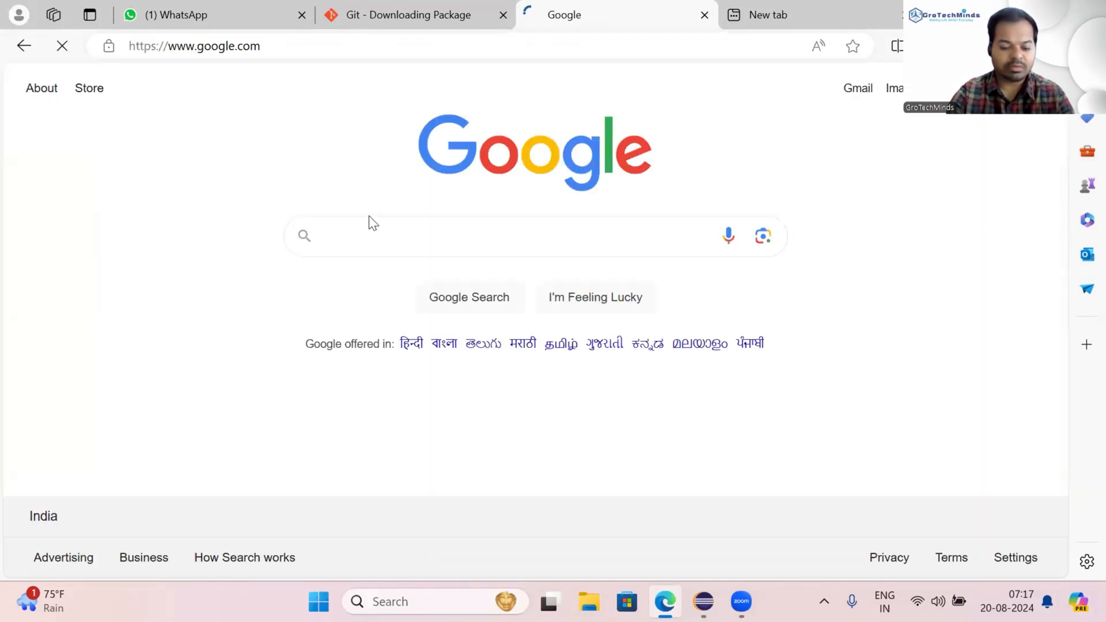
text(github)
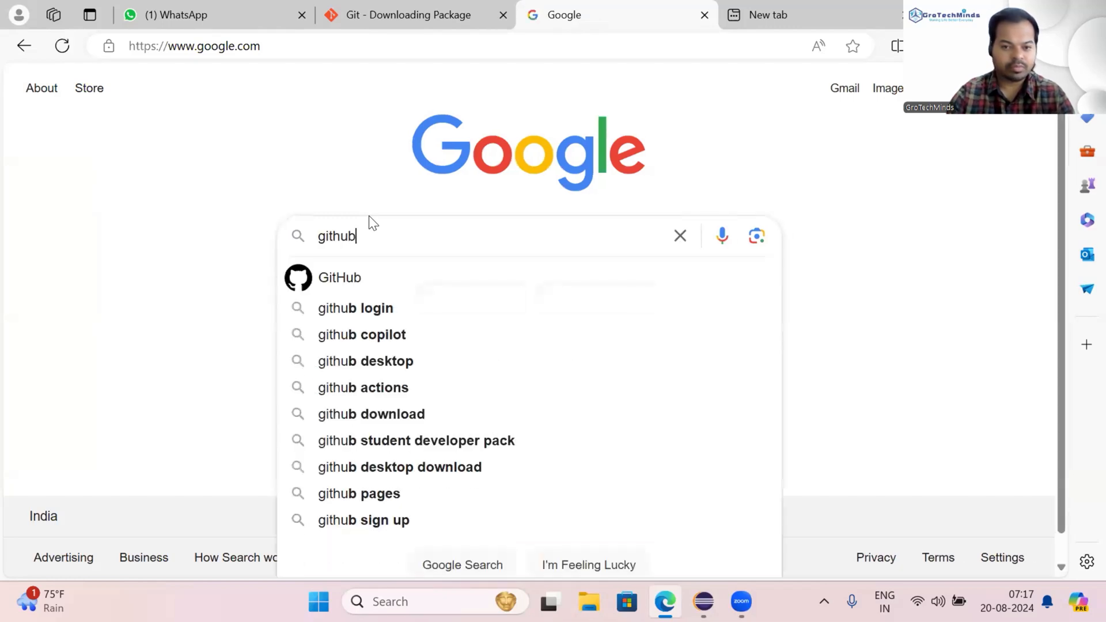
key(Return)
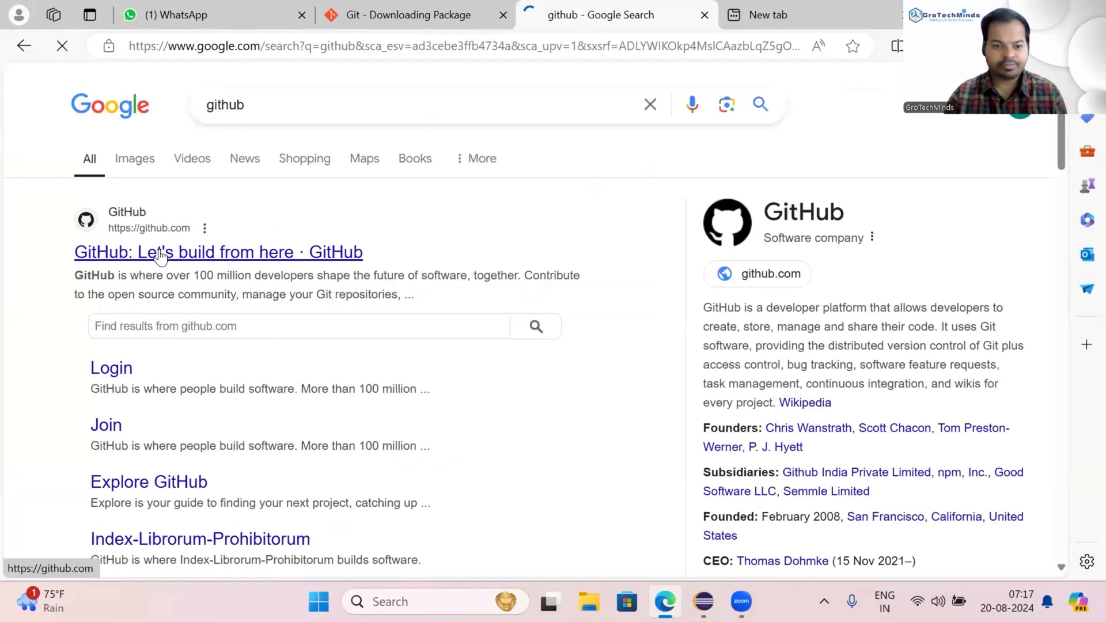
click(158, 257)
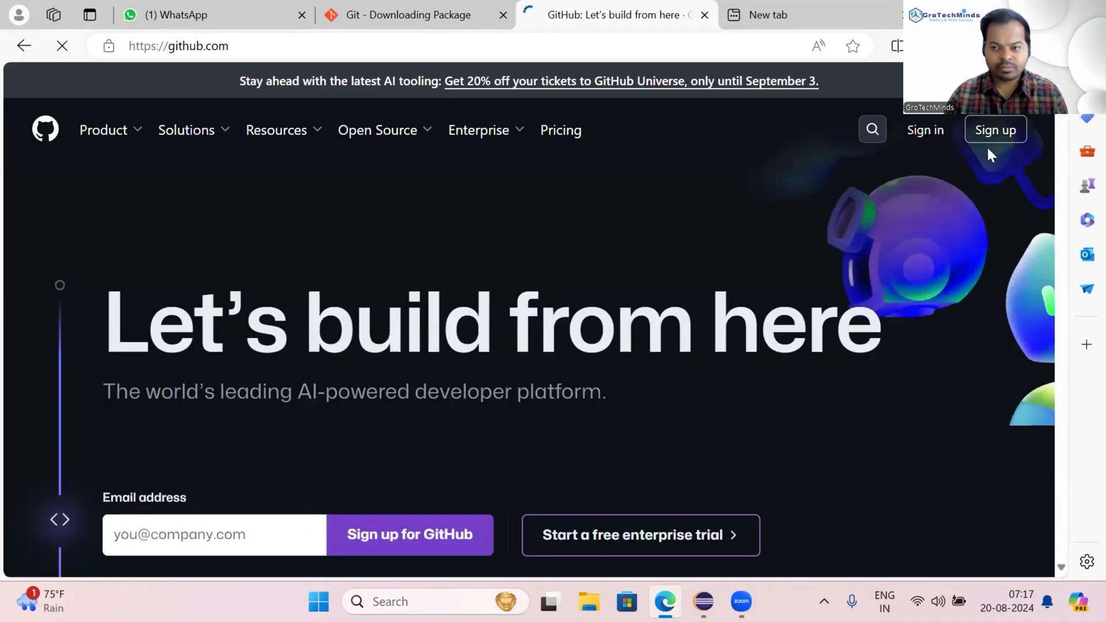
- On the sign-up form, enter the e-mail address and a strong account password, then continue
click(995, 134)
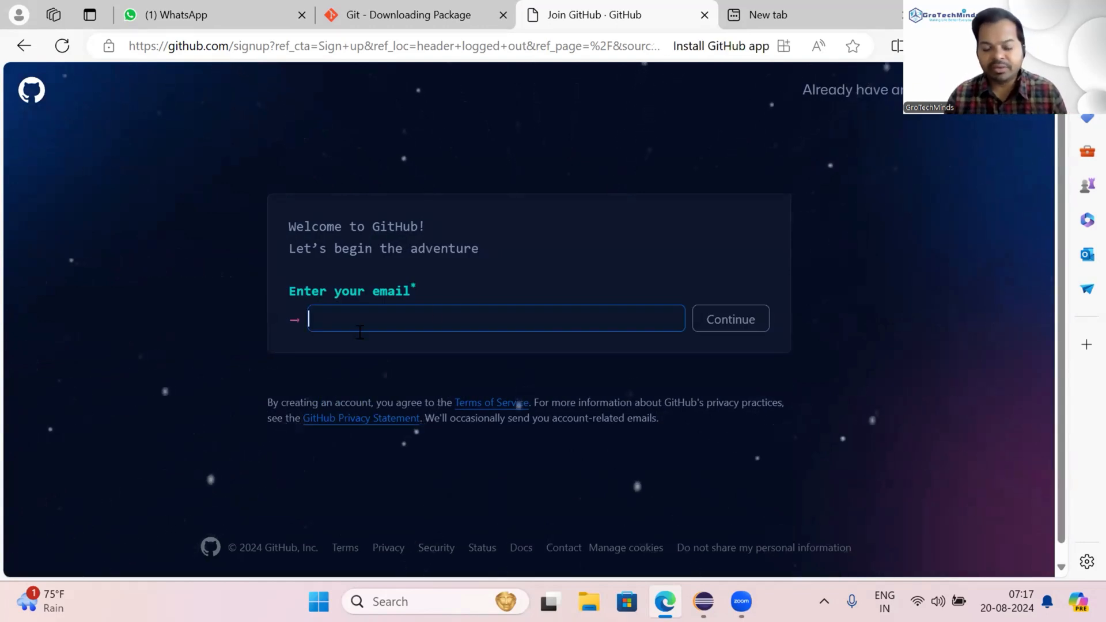
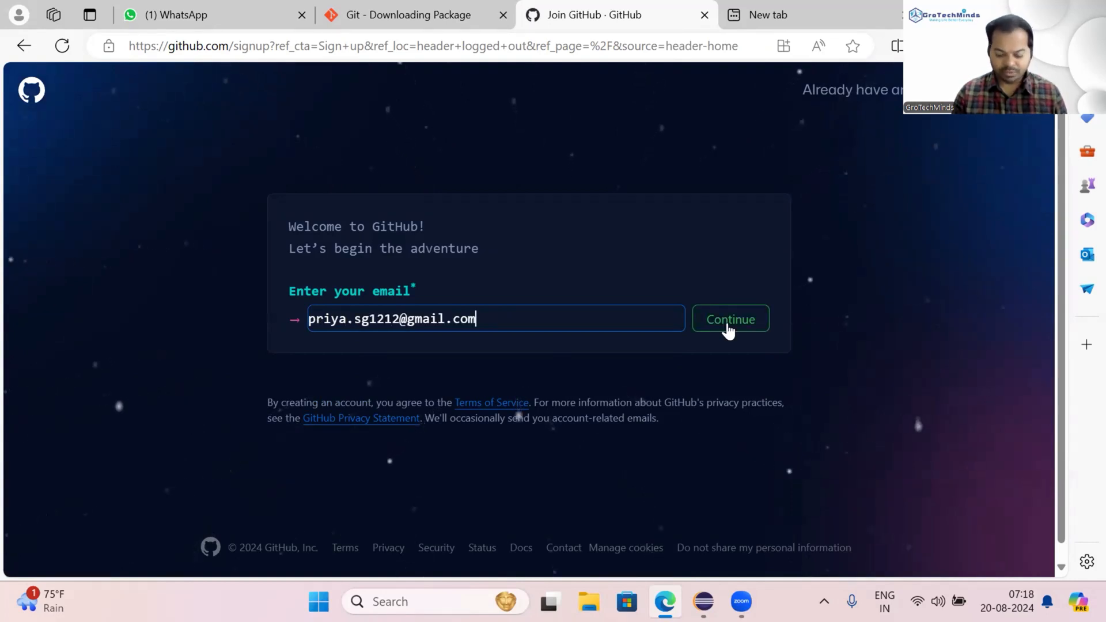
click(727, 325)
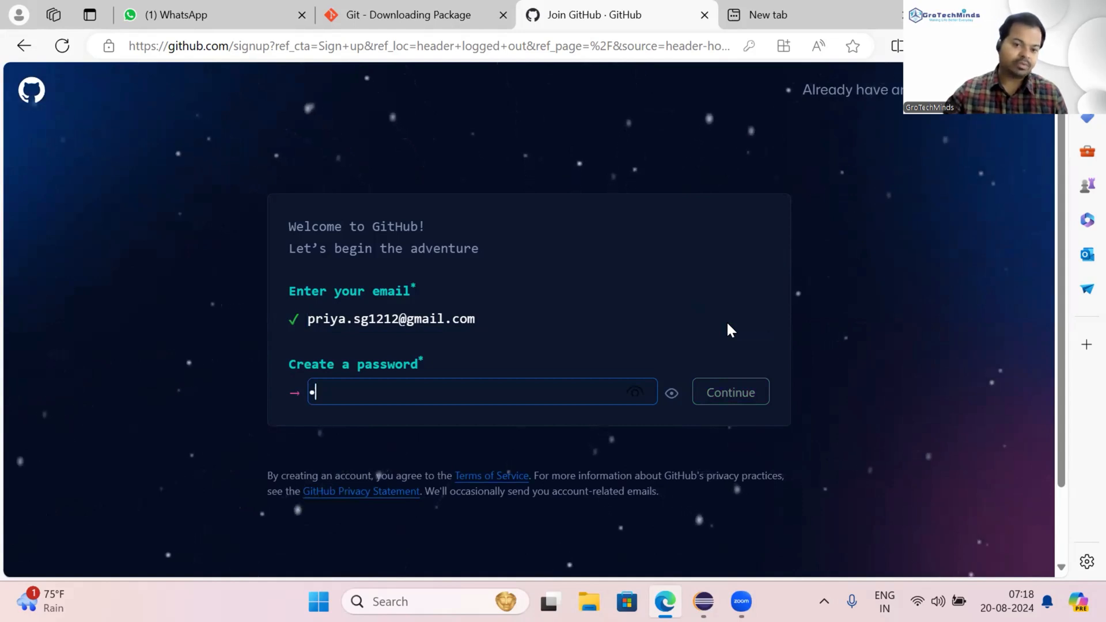
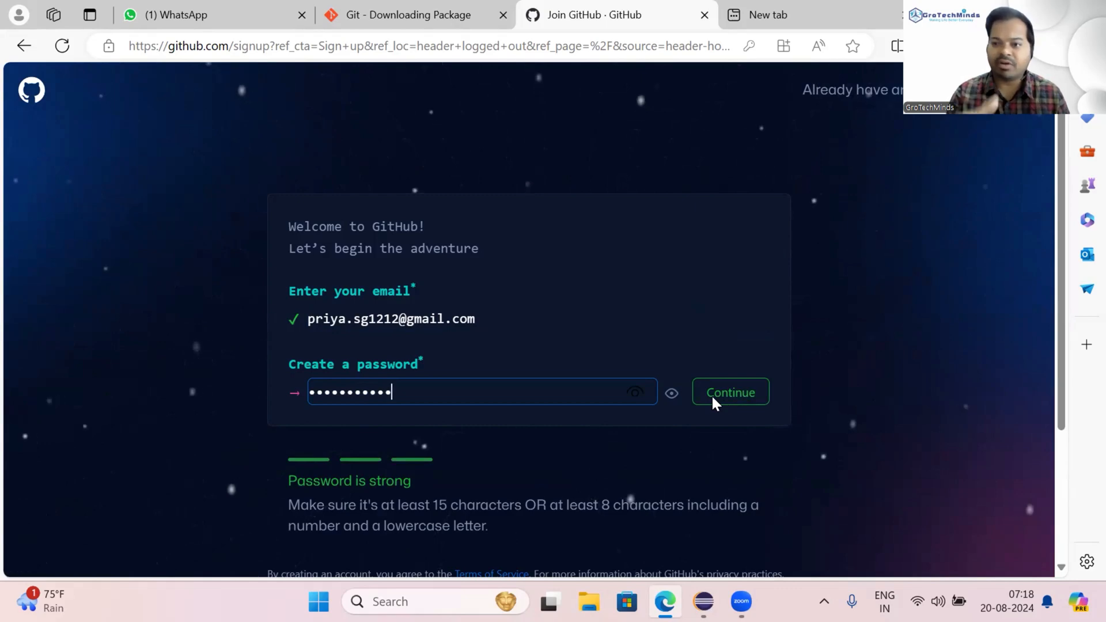
click(671, 393)
click(671, 393)
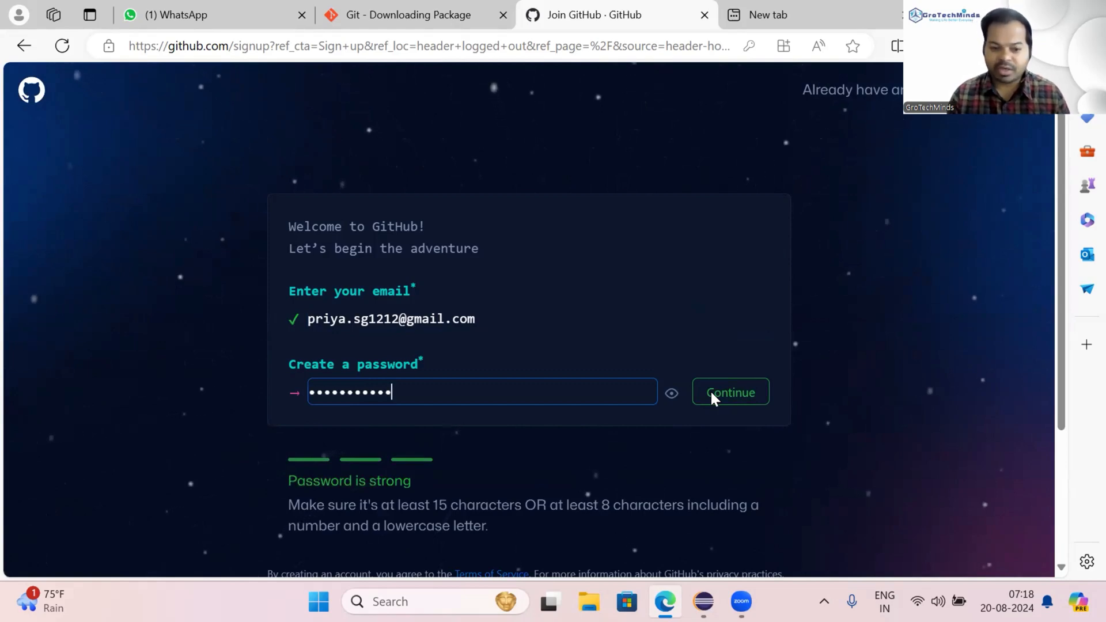
click(712, 396)
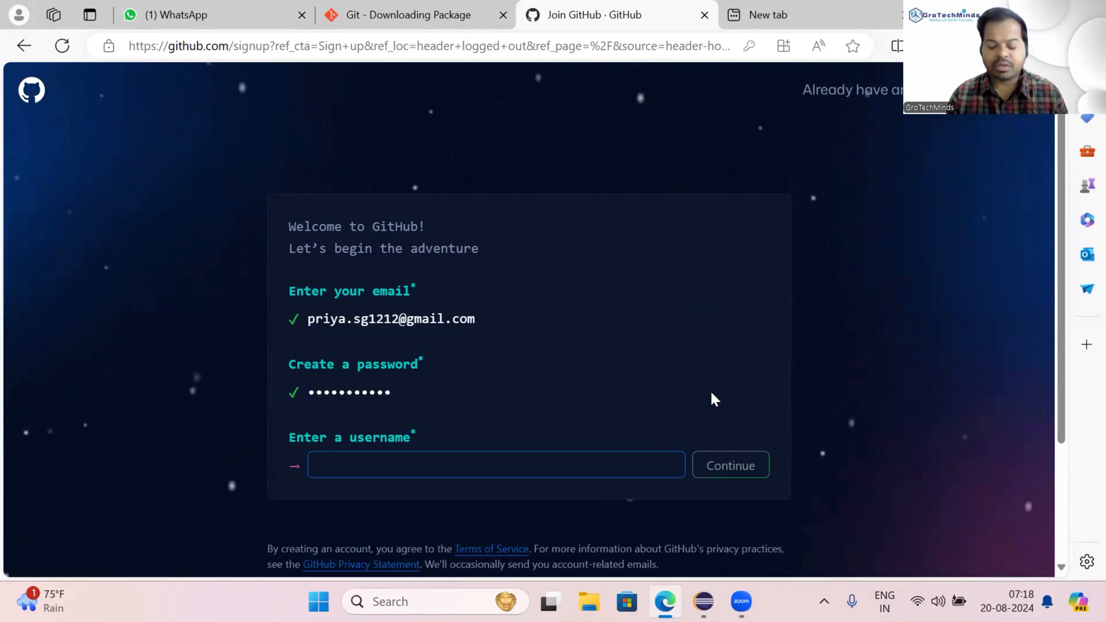
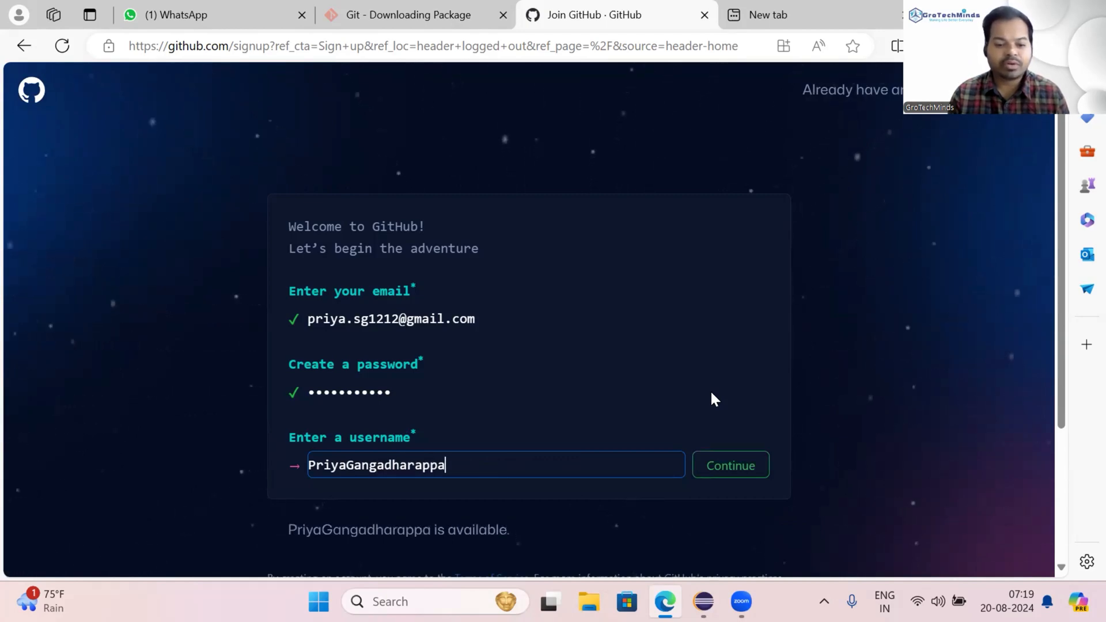
- Try usernames until one joined by a hyphen (not an underscore) is available, then continue
key(Left)
key(Left)
key(Left)
key(Left)
key(Left)
key(Left)
key(Left)
key(Left)
key(Left)
key(Left)
key(Left)
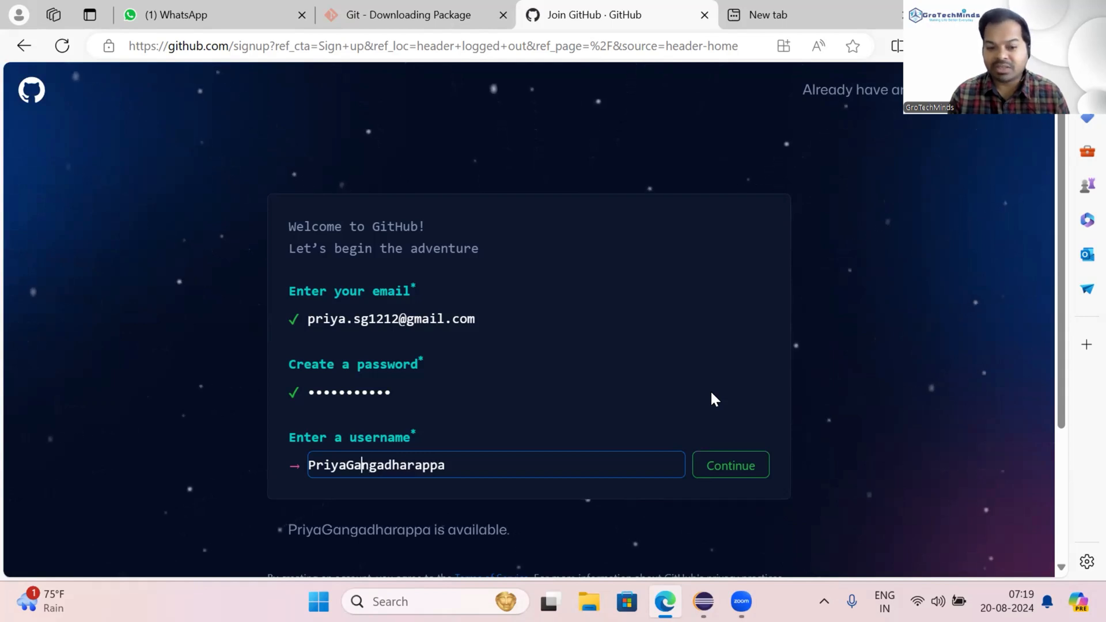
key(Left)
key(Left)
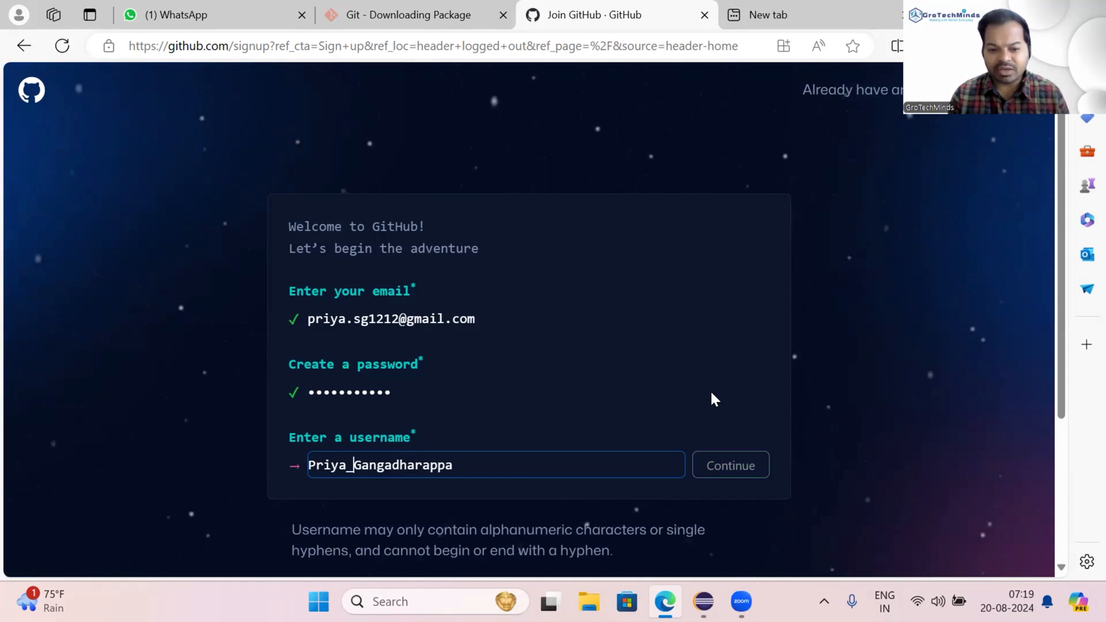
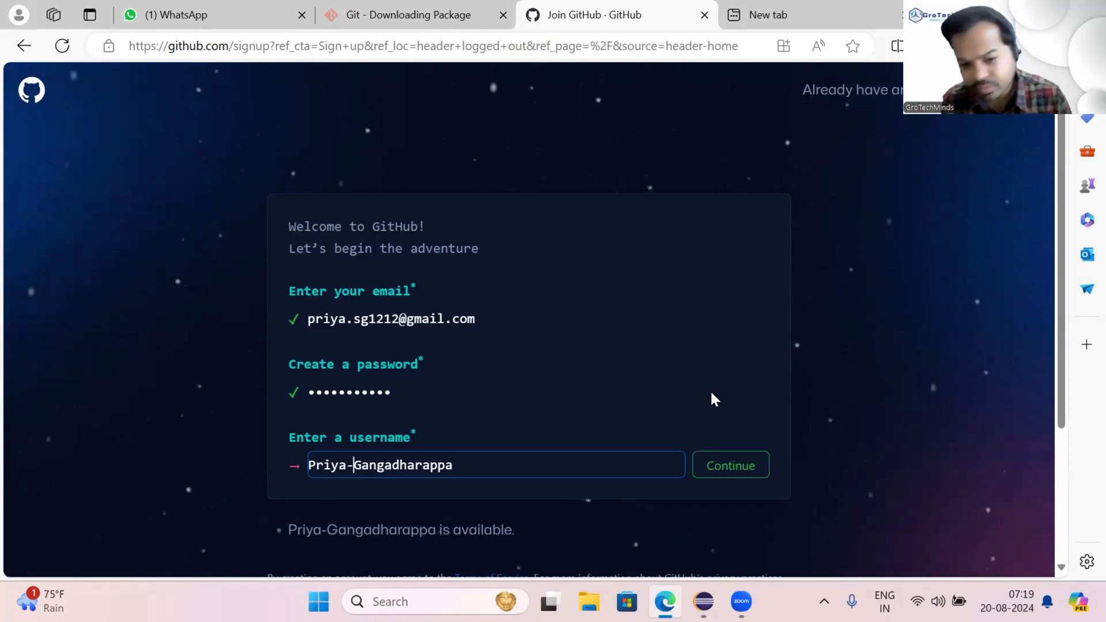
click(727, 468)
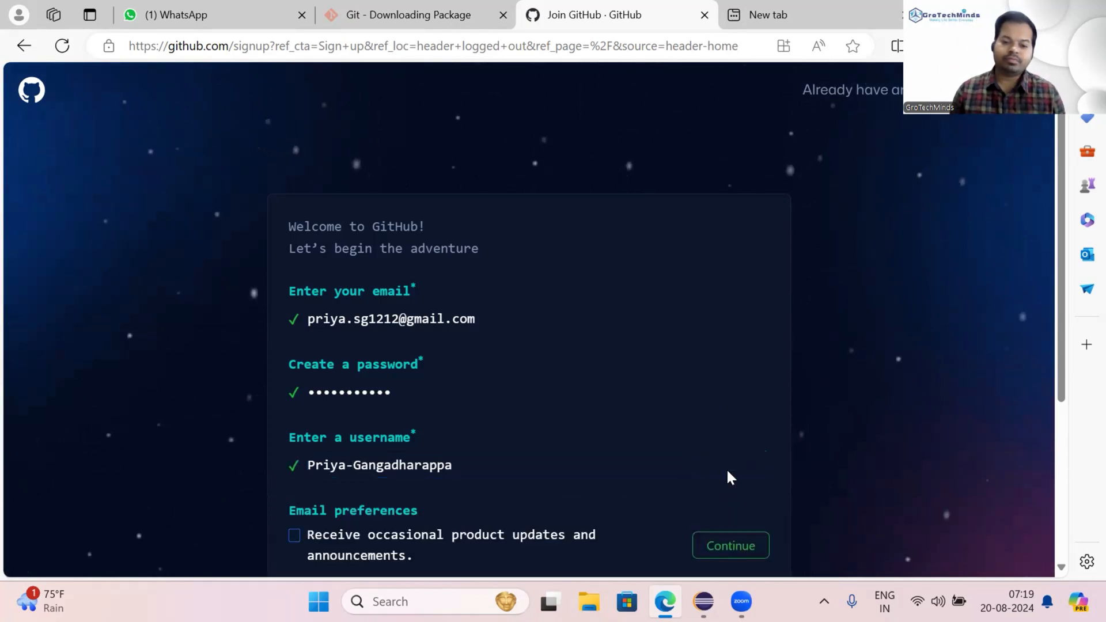
- Tick 'Receive occasional product updates and announcements' and continue to the verification step
scroll(727, 471, down, 3)
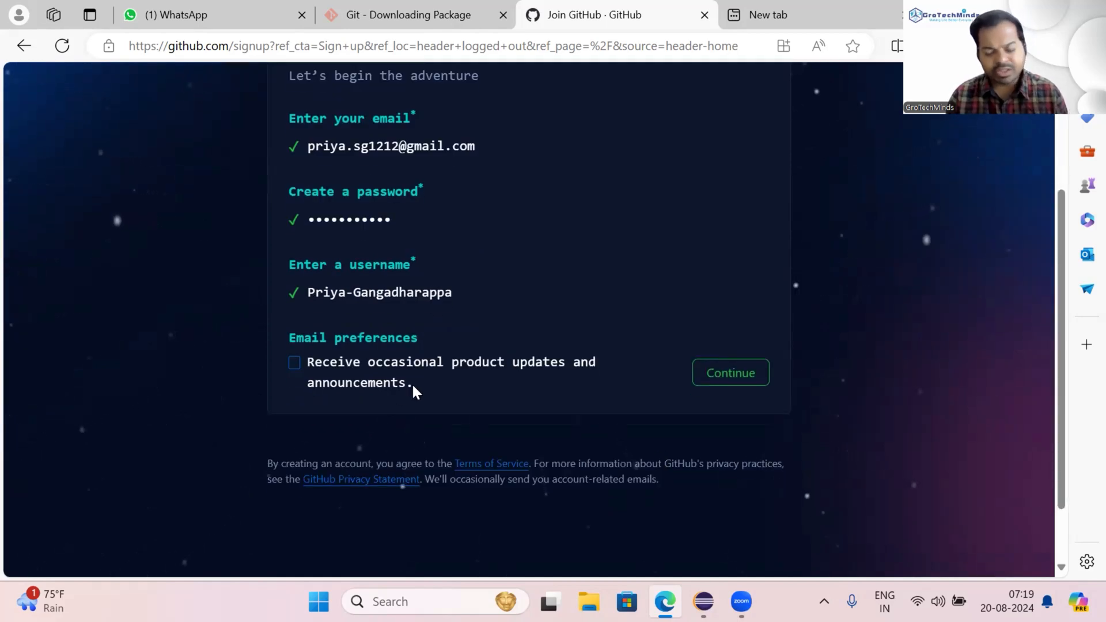
click(295, 362)
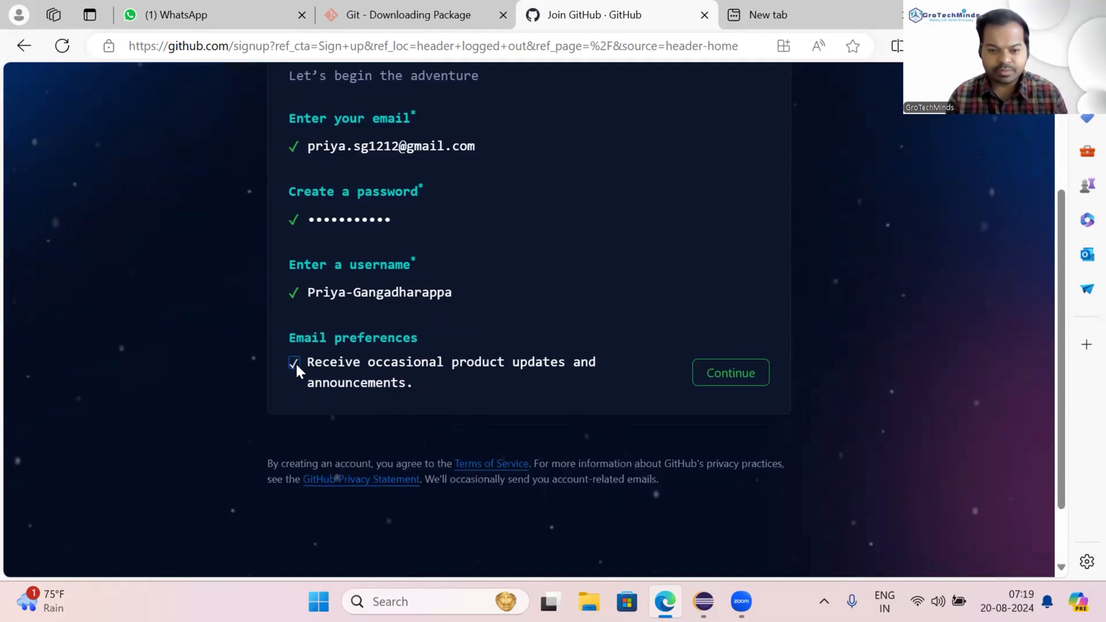
click(734, 383)
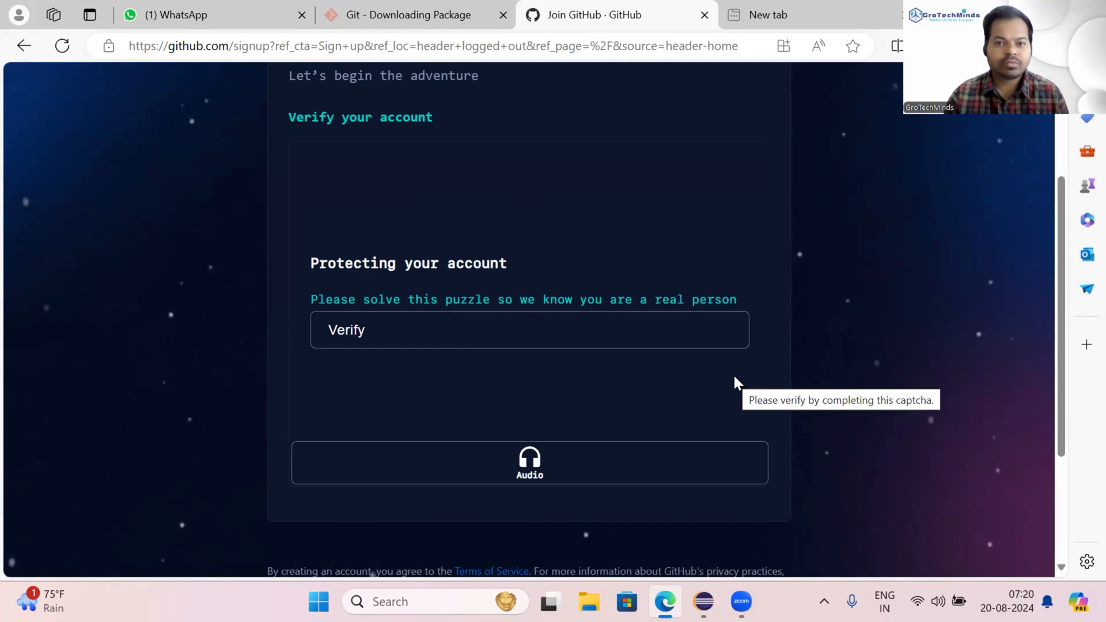
- Start the puzzle, rotate the shoe to match the hand's direction, and submit the answer
click(398, 330)
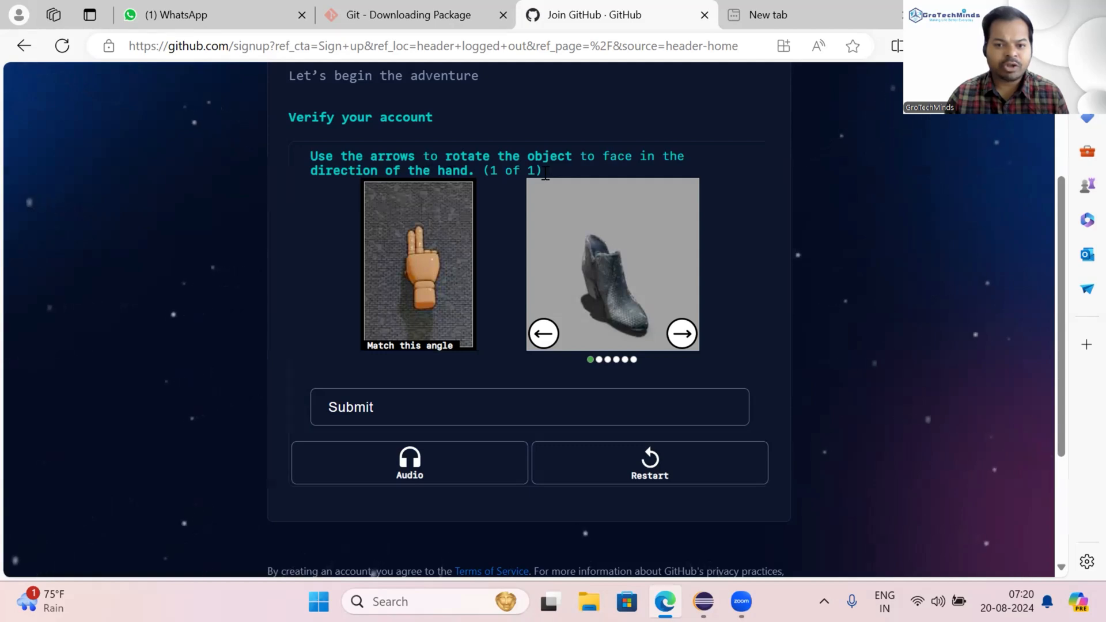
click(542, 337)
click(542, 338)
click(541, 338)
click(542, 339)
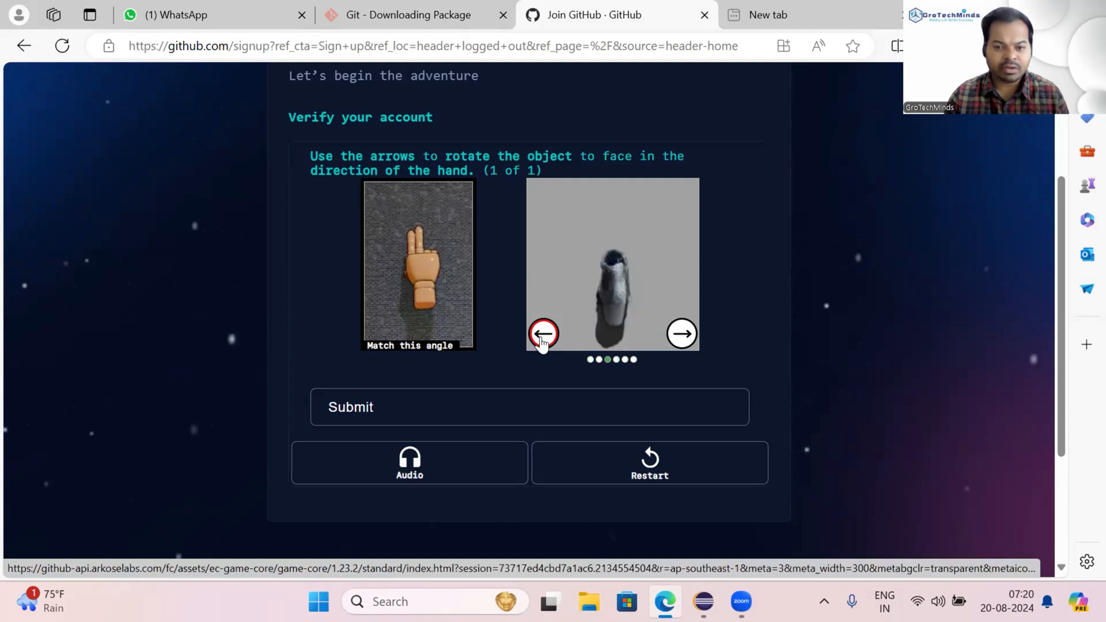
click(542, 338)
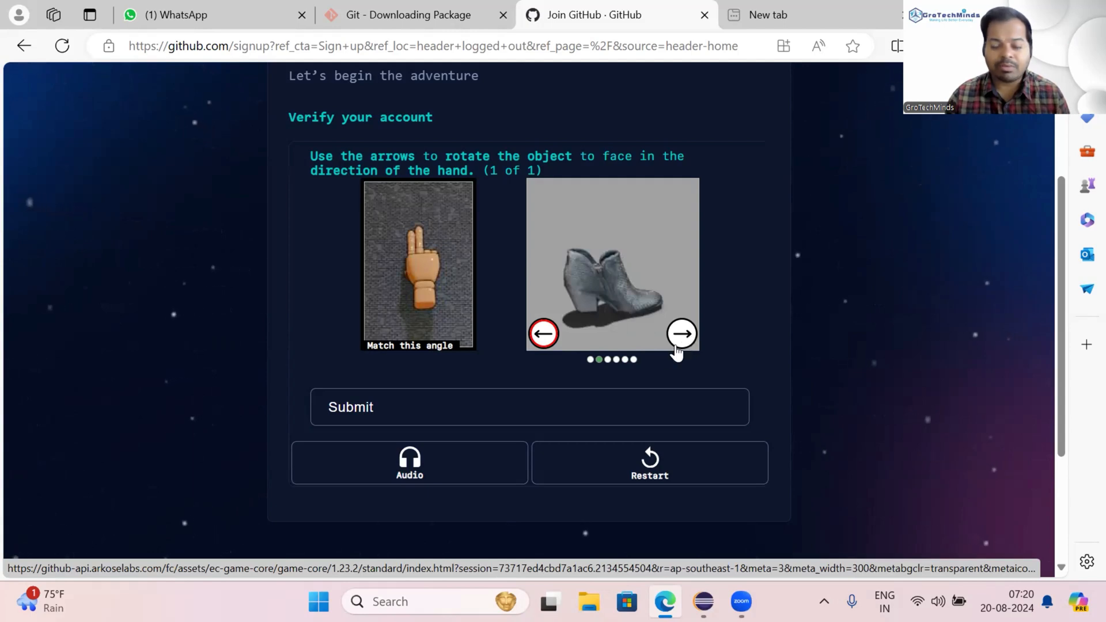
click(682, 337)
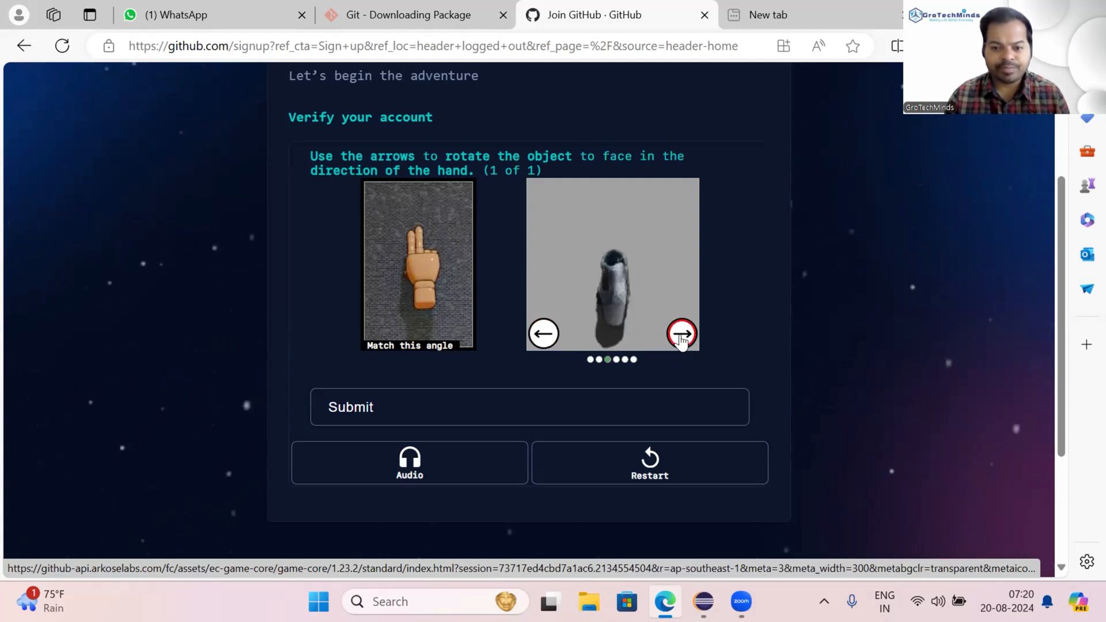
click(354, 410)
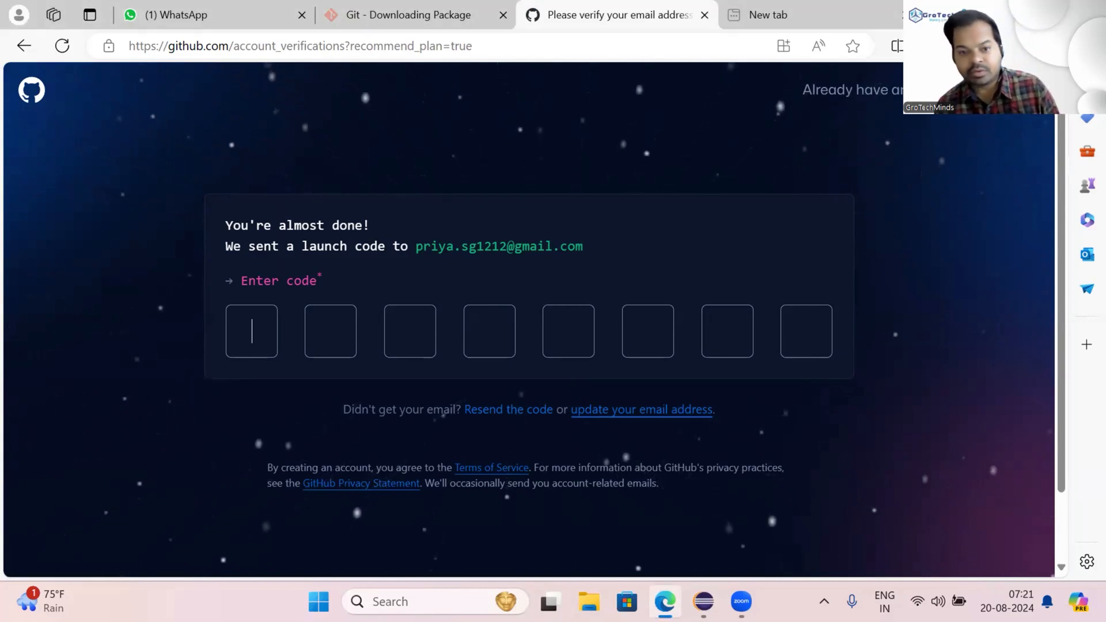
- Return to the launch code page and enter the 8-digit code from the email
key(super+Down)
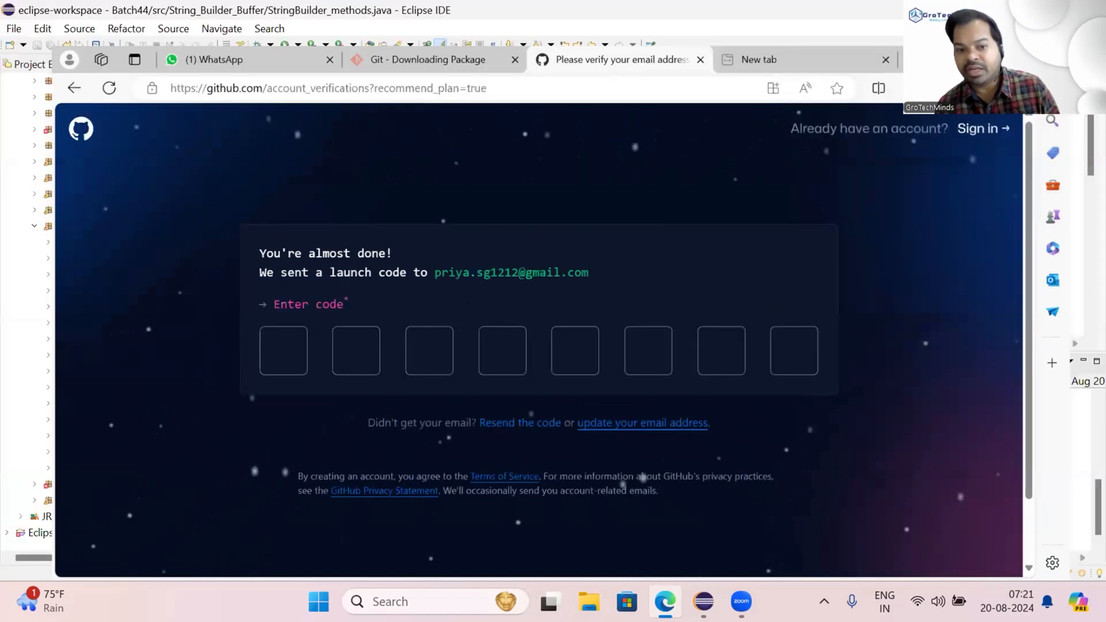
key(alt+Tab)
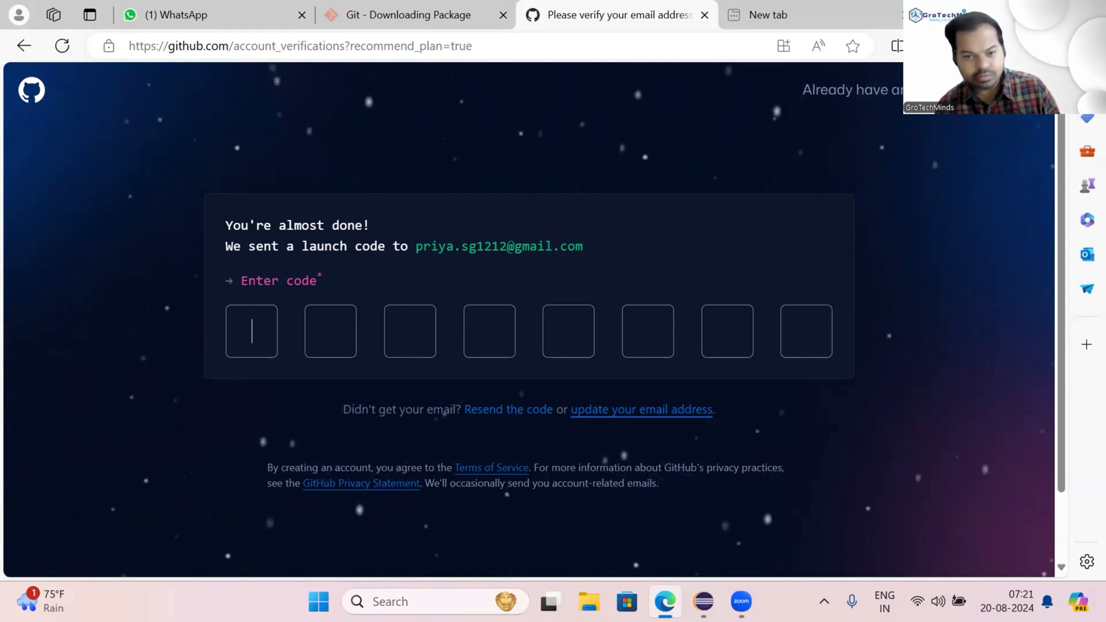
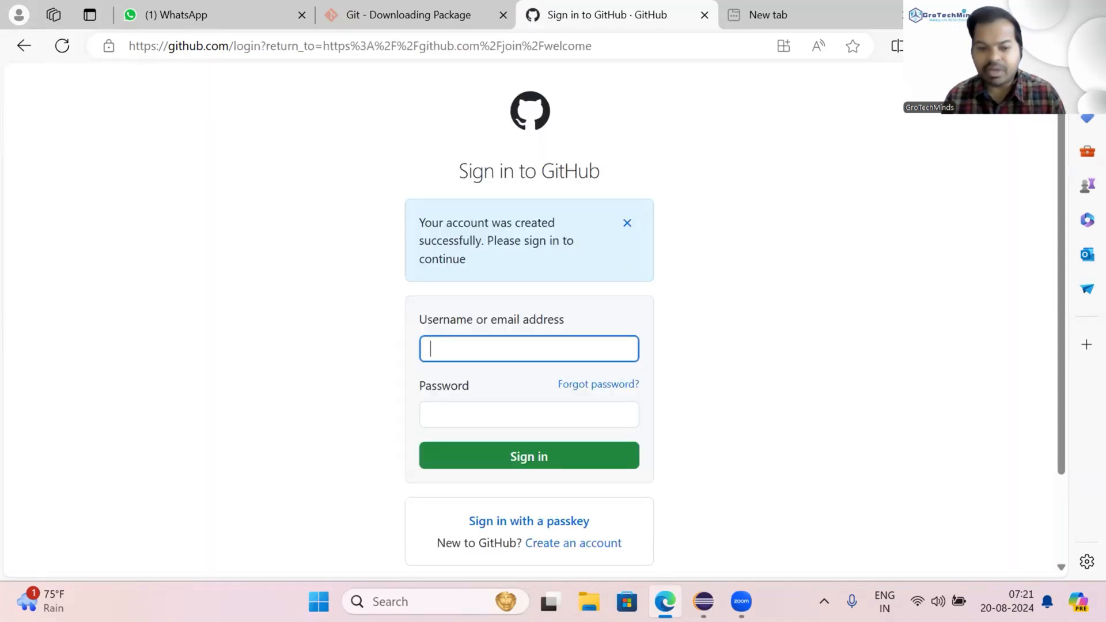
- Fill the username with the saved e-mail address, enter the password, and sign in
text(p)
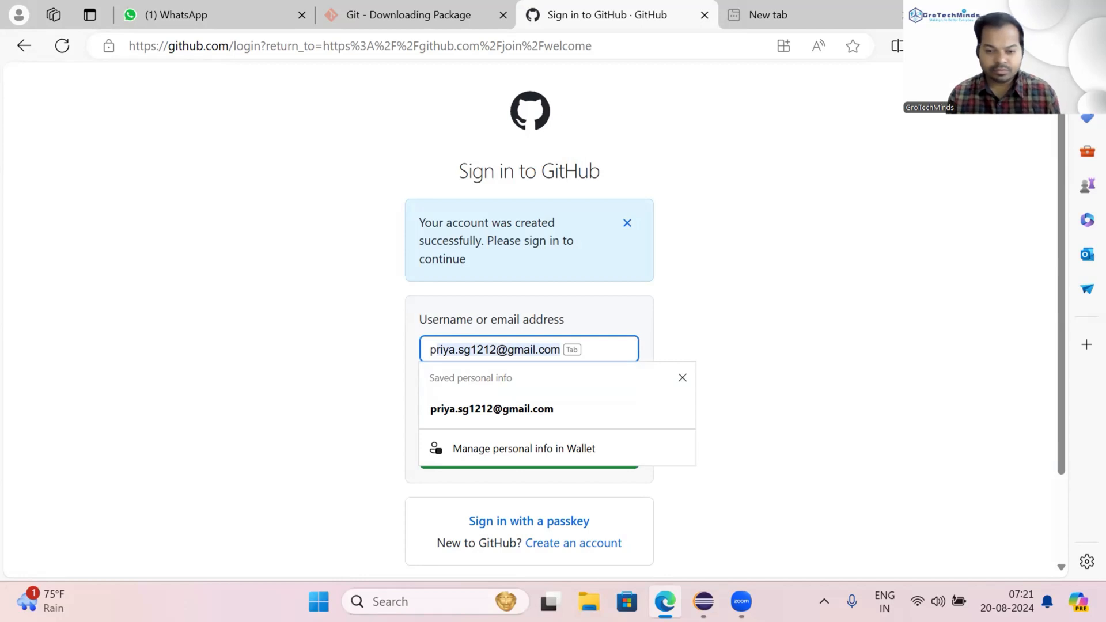
key(Return)
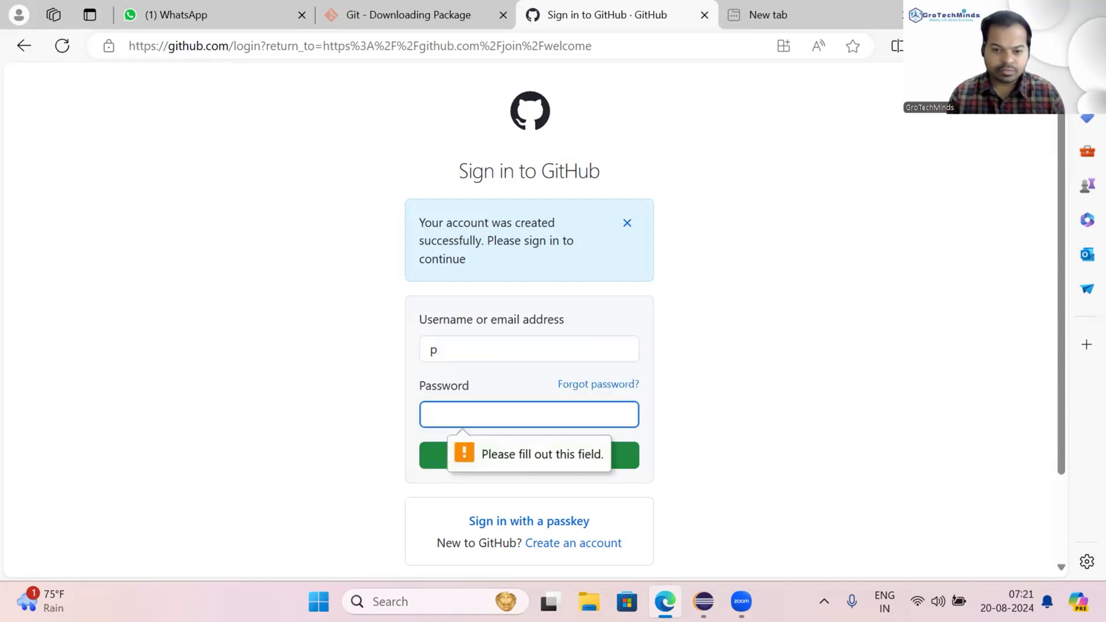
click(489, 346)
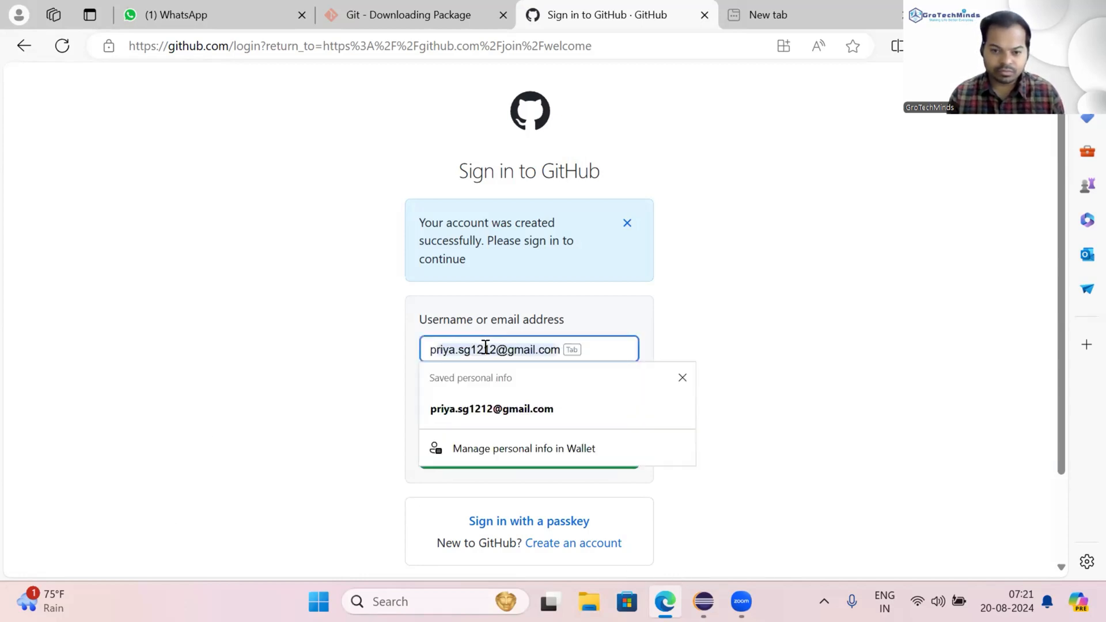
click(473, 406)
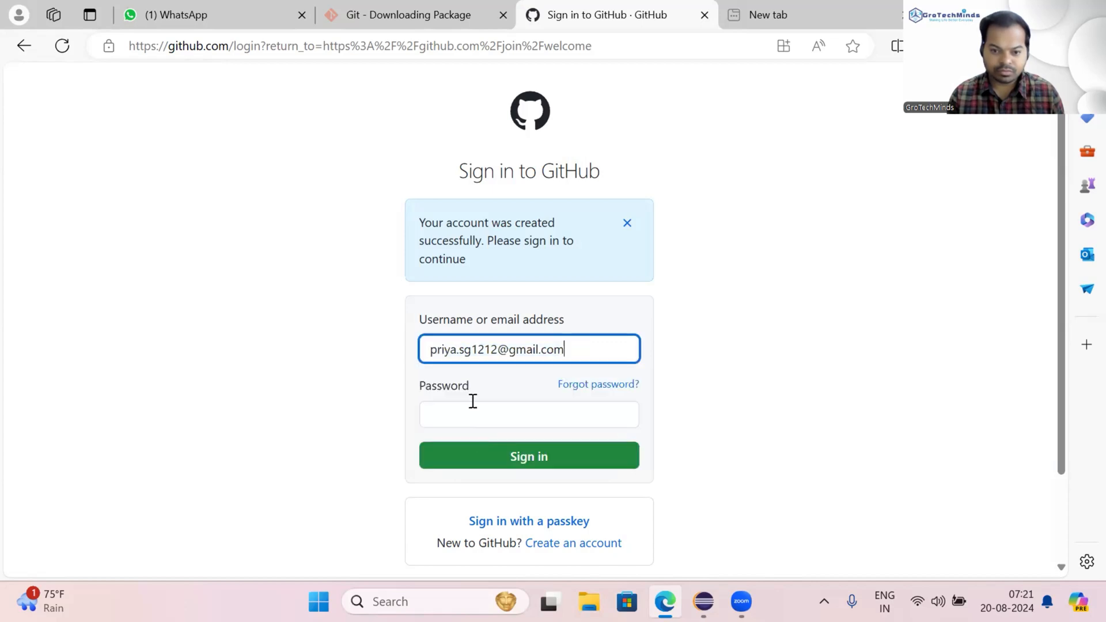
click(468, 412)
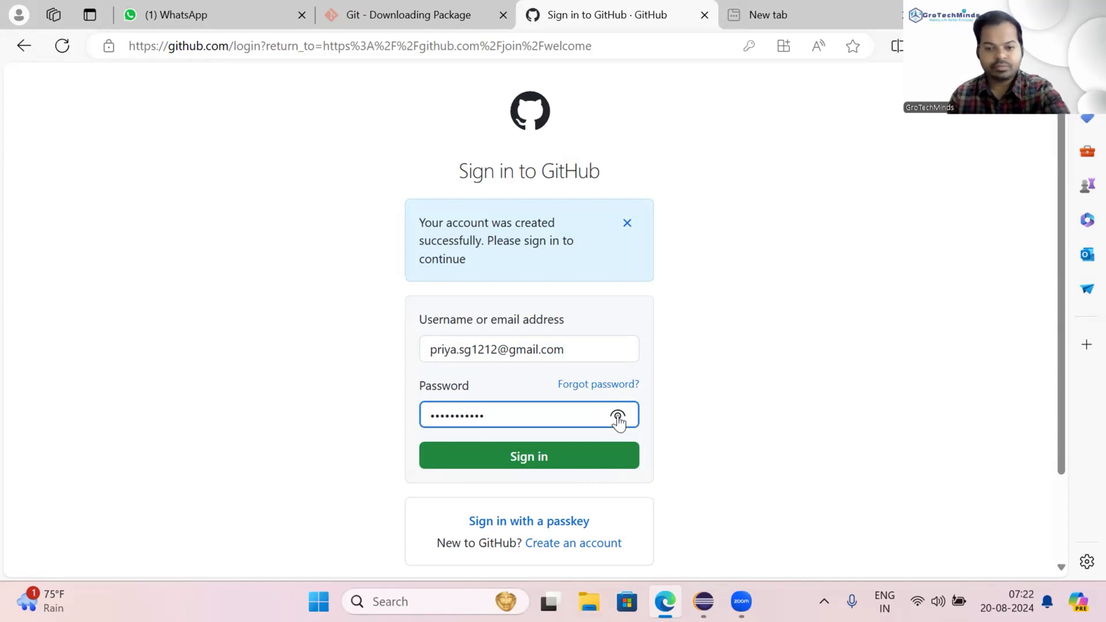
click(590, 461)
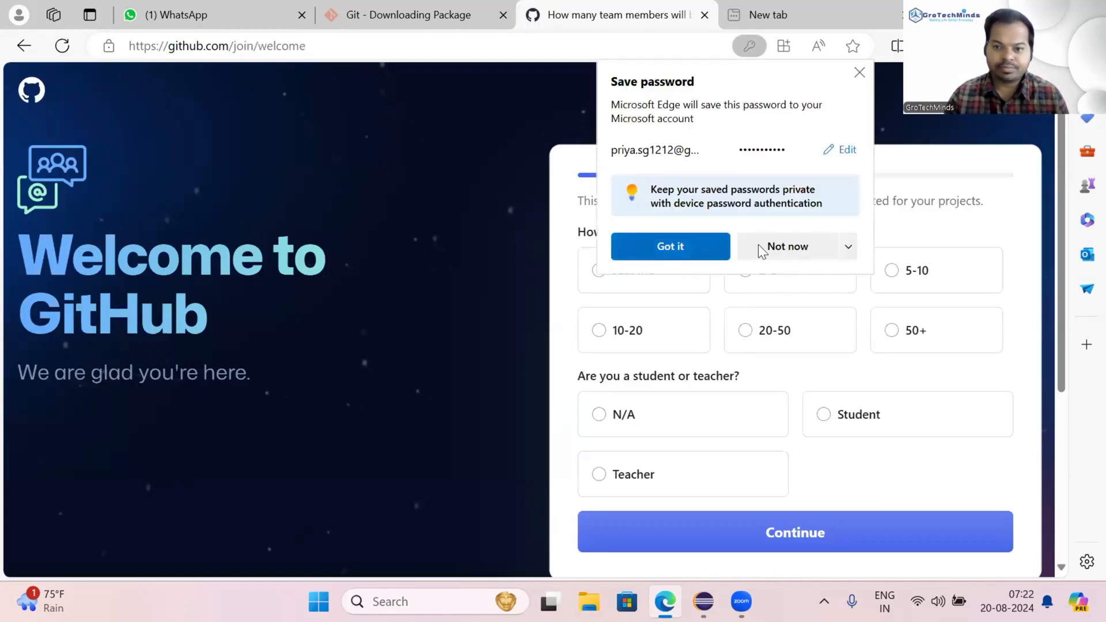
- Decline Edge's password save, answer 'Just me' and 'Student', and continue
click(773, 247)
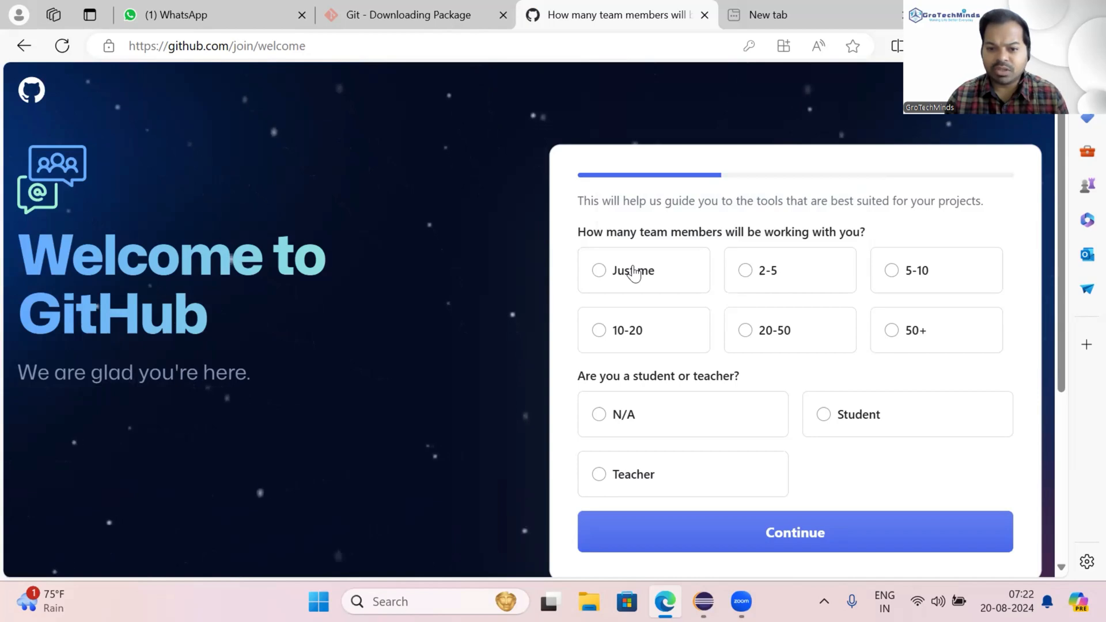
click(598, 276)
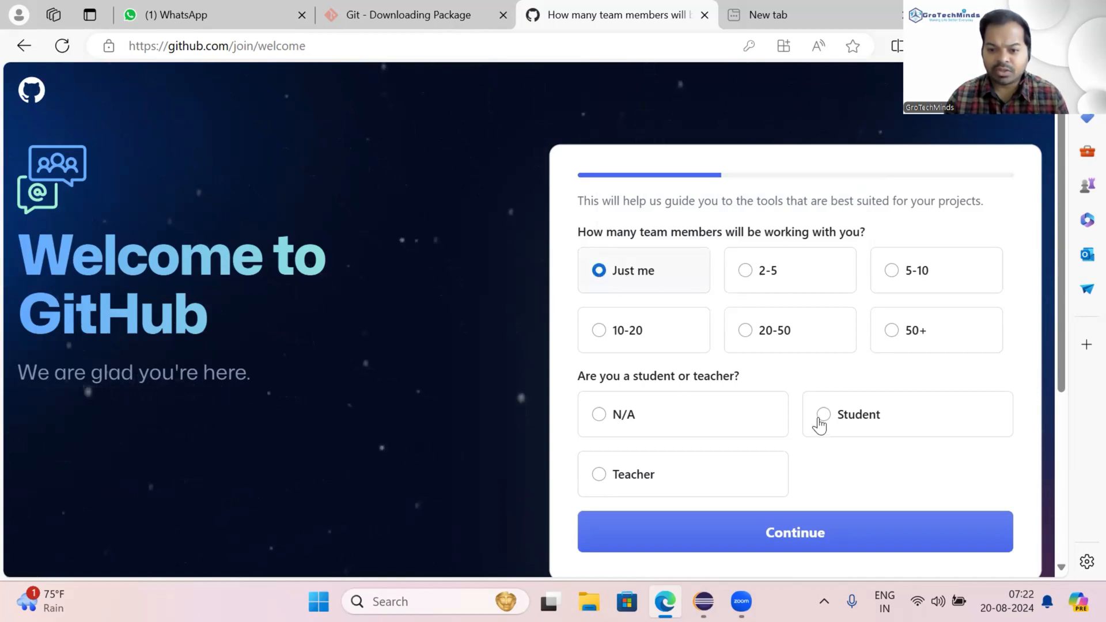
scroll(825, 431, down, 5)
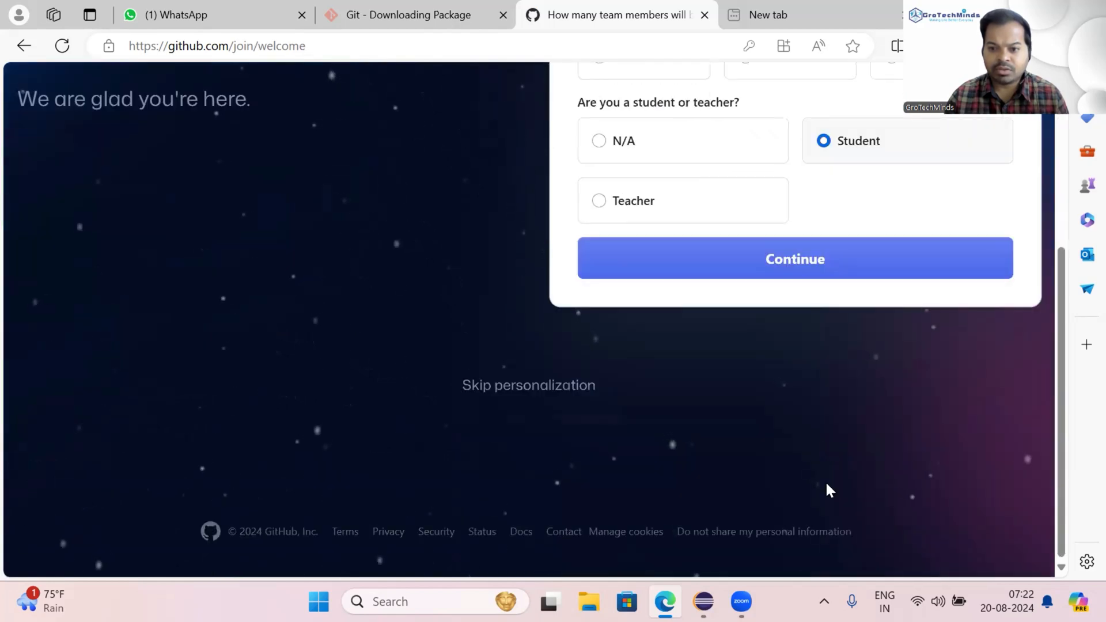
scroll(812, 452, up, 5)
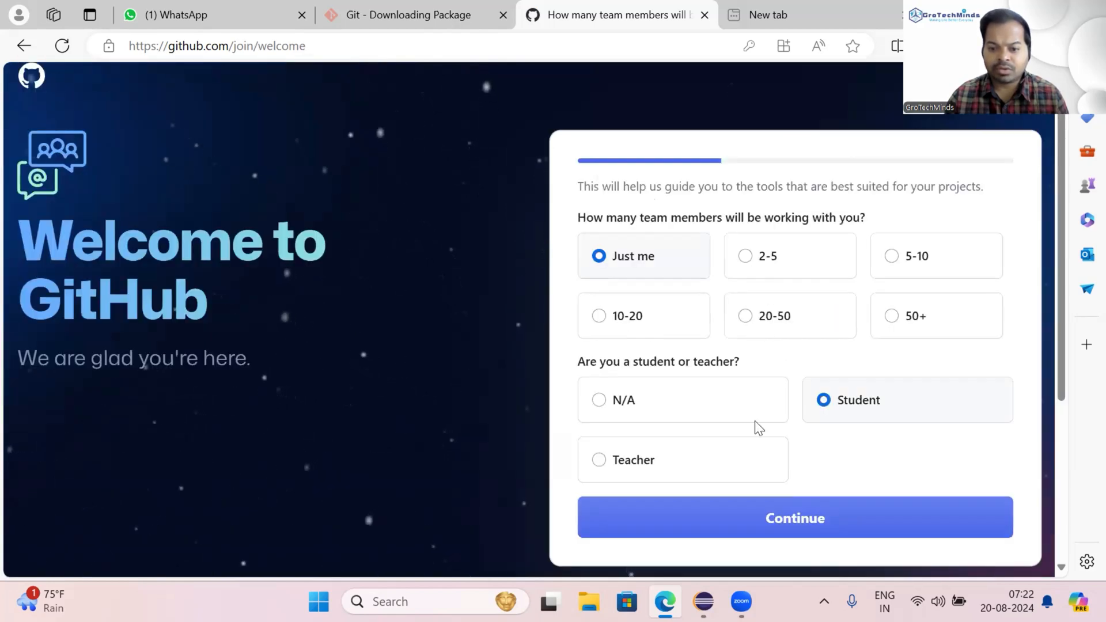
click(775, 524)
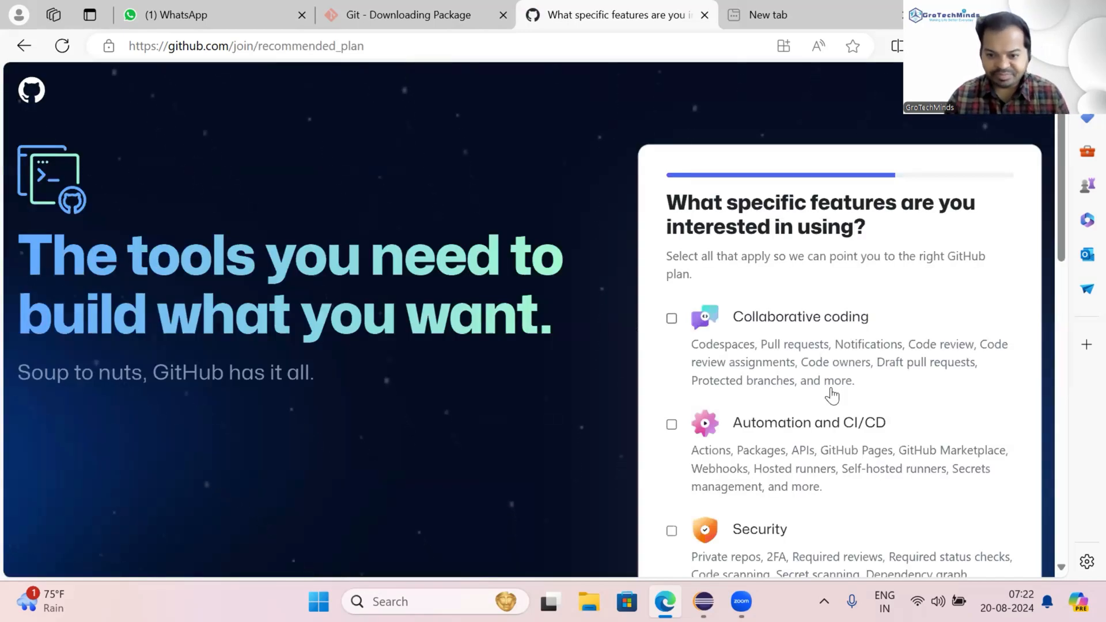
- Select the Collaborative coding checkbox and submit the features question
scroll(831, 395, down, 5)
scroll(741, 429, up, 3)
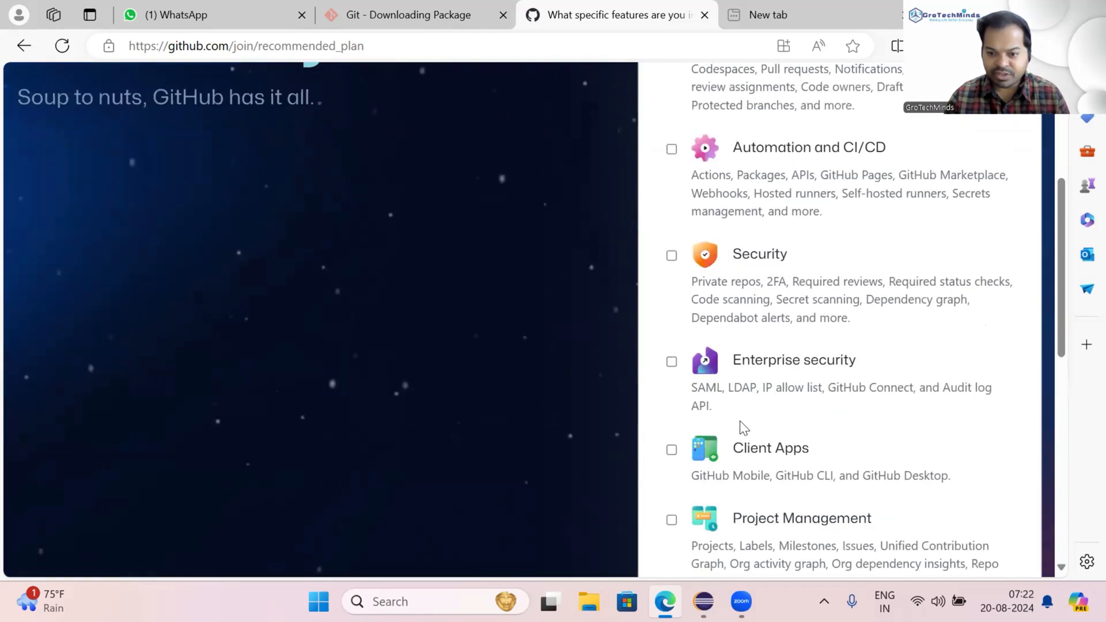
scroll(741, 429, up, 2)
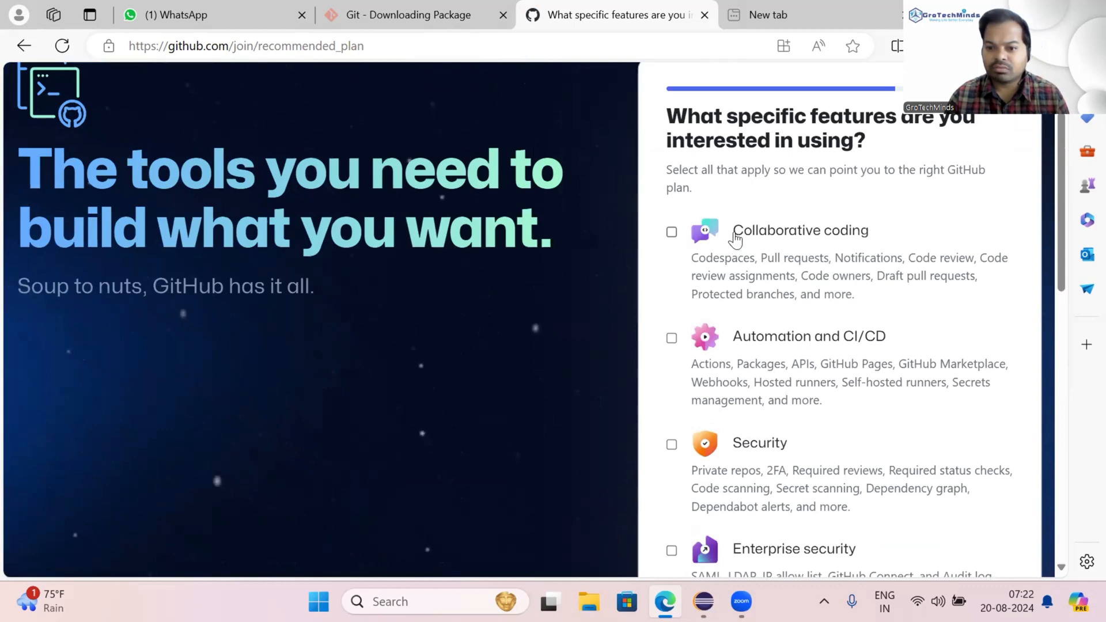
click(672, 232)
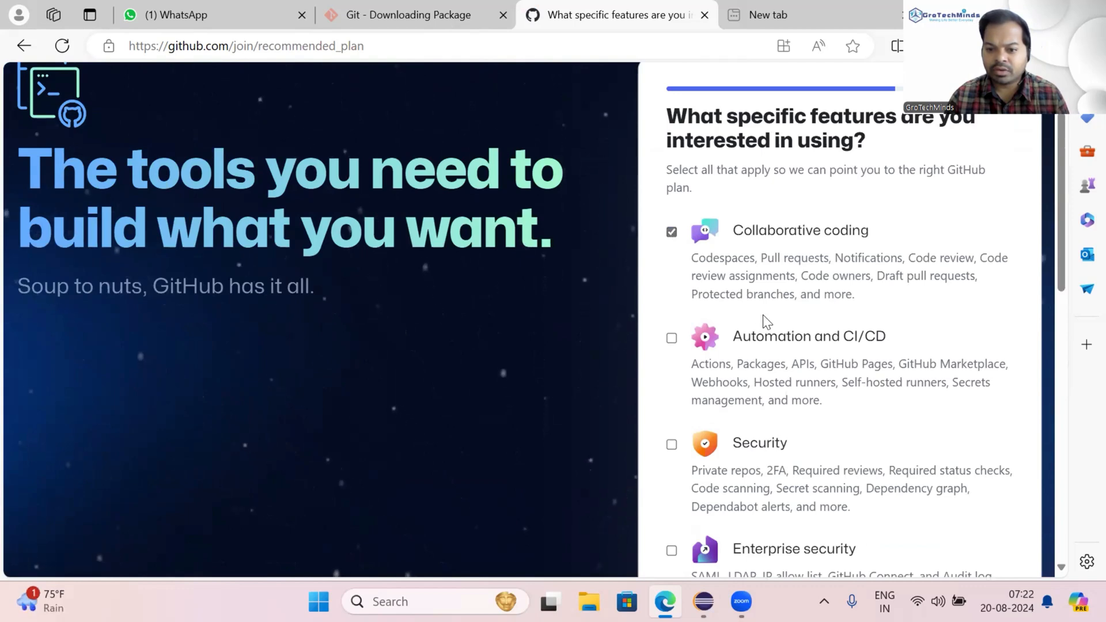
scroll(762, 314, down, 4)
key(ctrl+a)
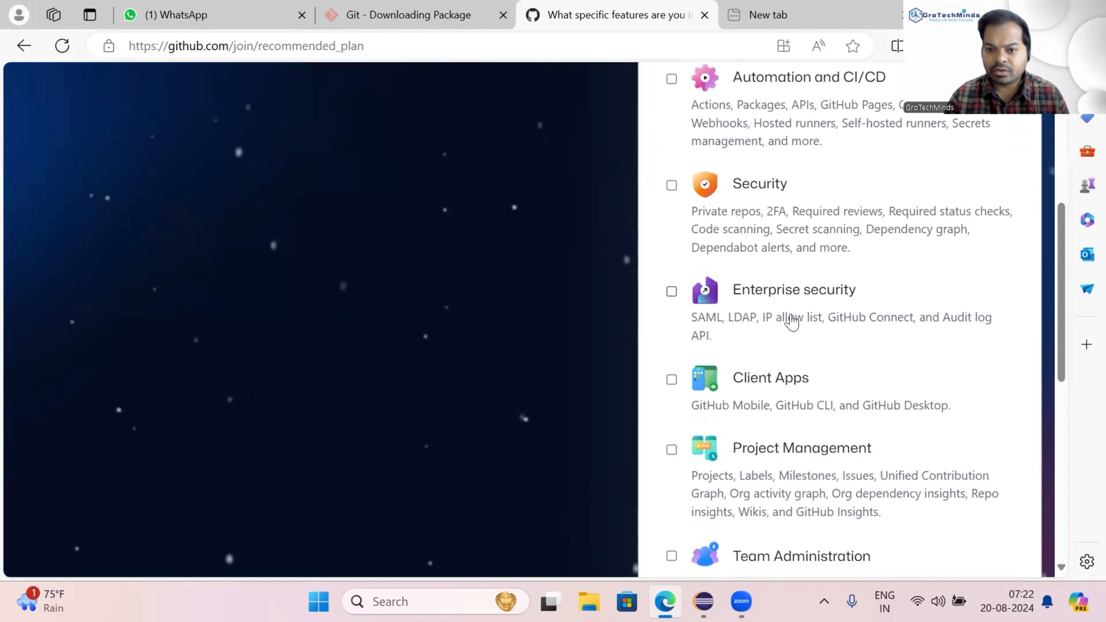
scroll(792, 316, up, 6)
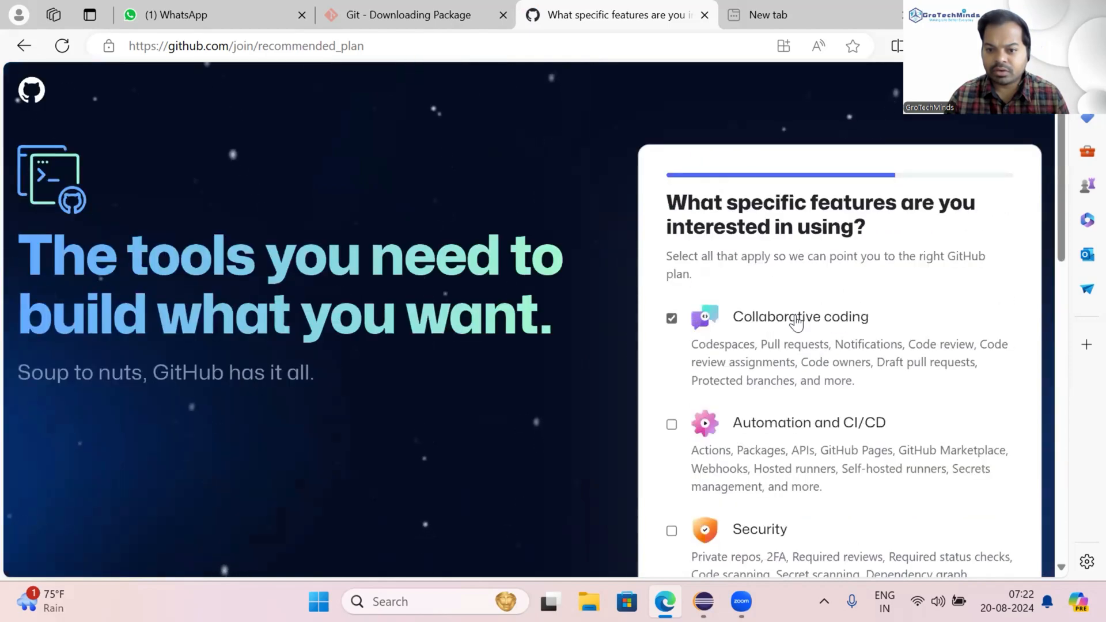
scroll(796, 323, down, 6)
scroll(796, 322, down, 5)
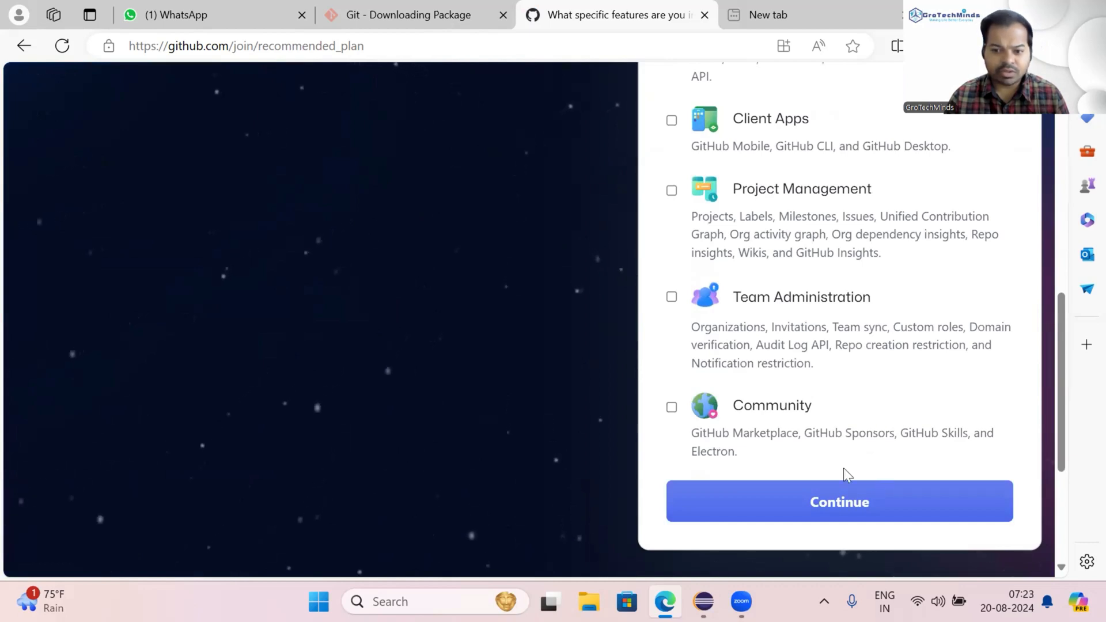
click(849, 504)
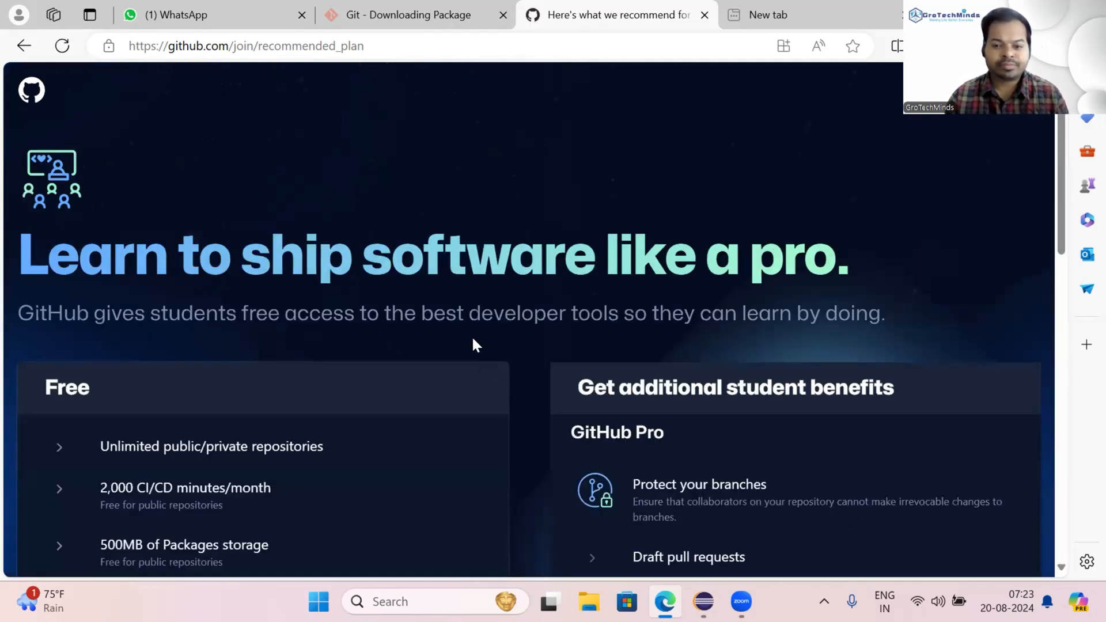
- Skip GitHub Pro on the student plan page by choosing Continue for free
scroll(473, 344, down, 1)
scroll(473, 344, down, 5)
scroll(473, 345, down, 6)
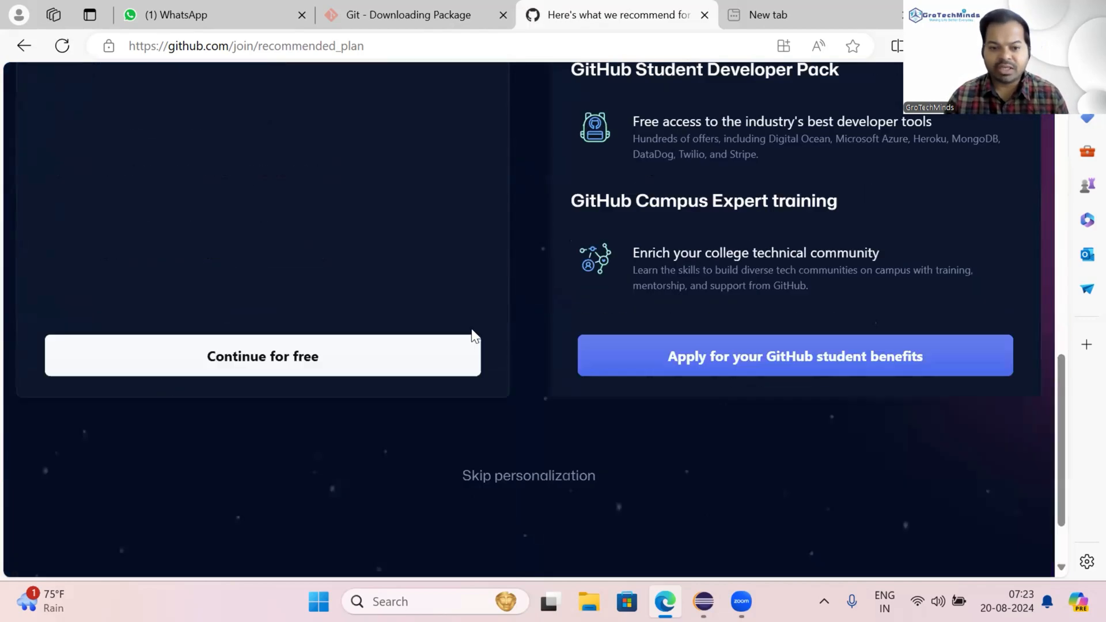
click(255, 314)
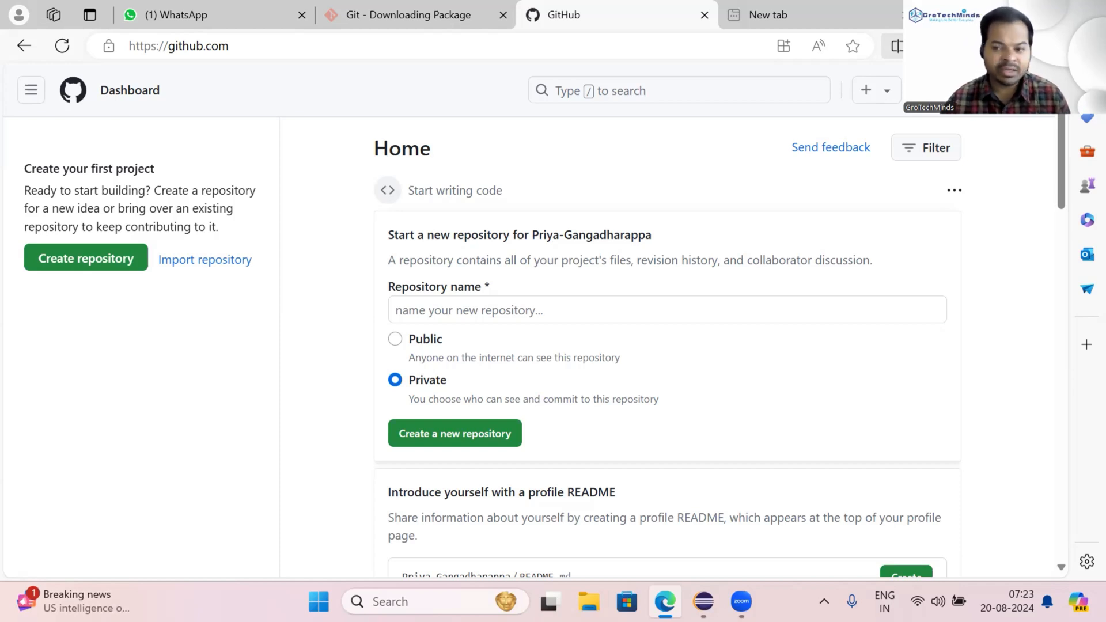
- Open and close the GitHub avatar menu, then switch to the Eclipse IDE window
click(1028, 91)
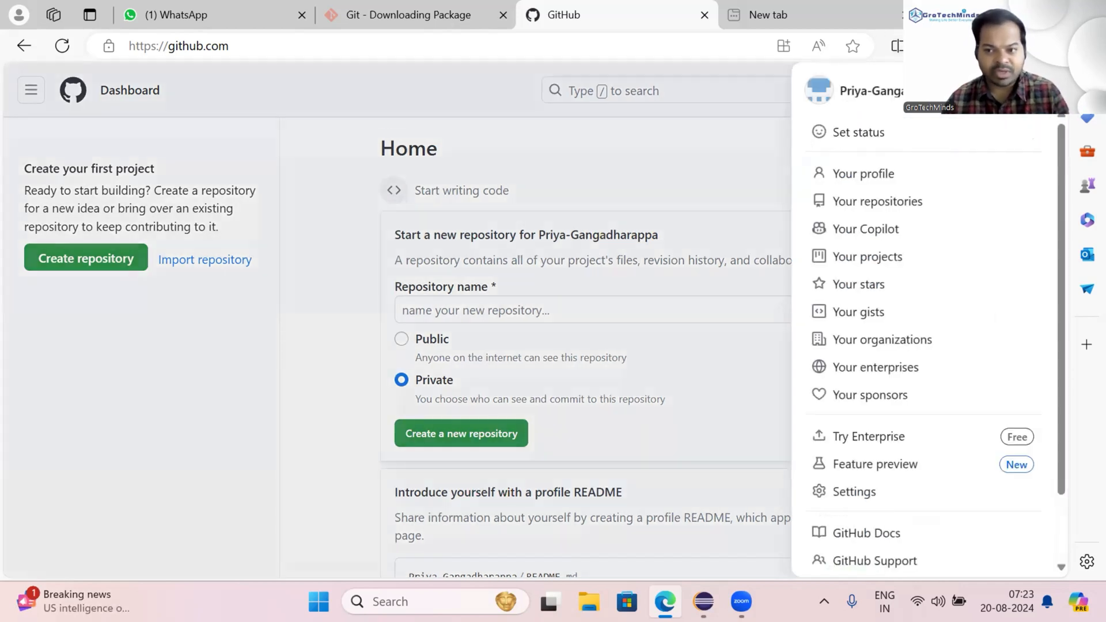
click(691, 148)
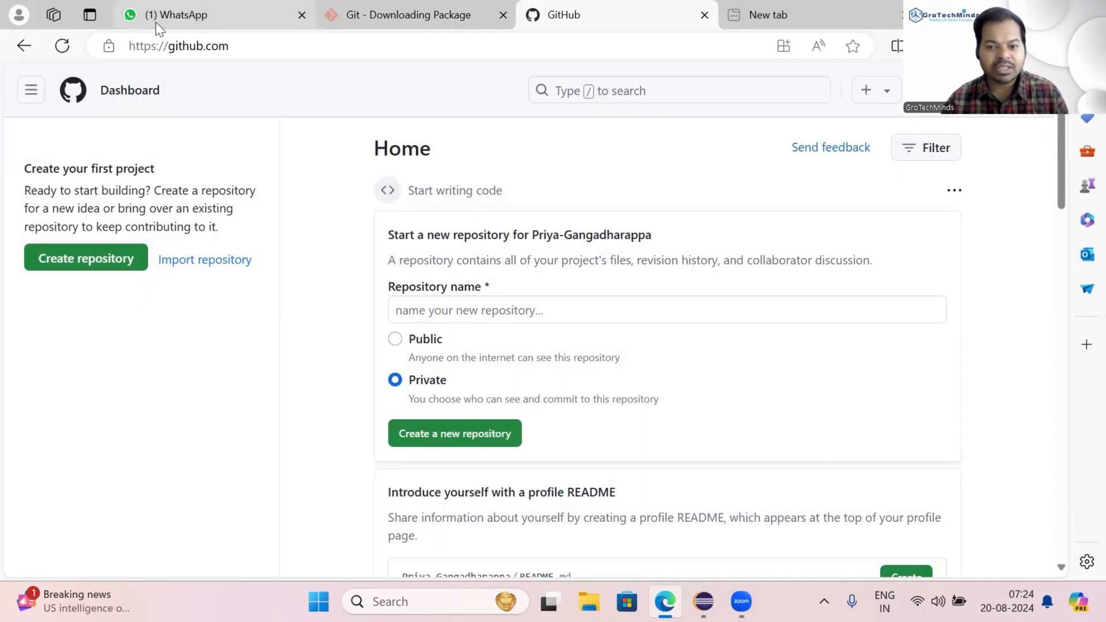
mouse_move(157, 26)
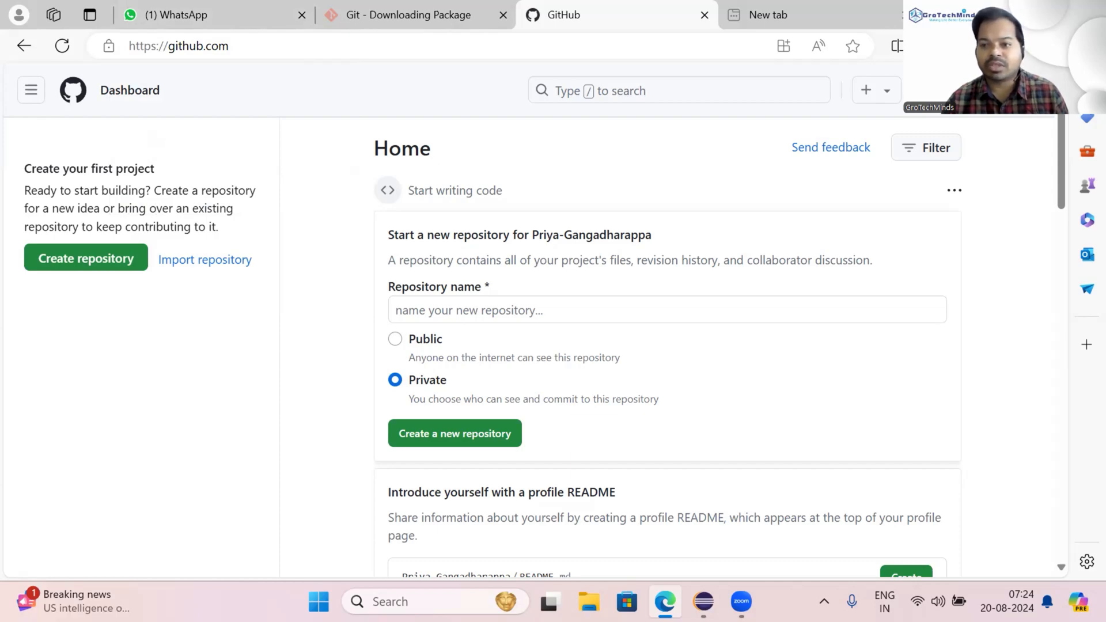
key(alt+Tab)
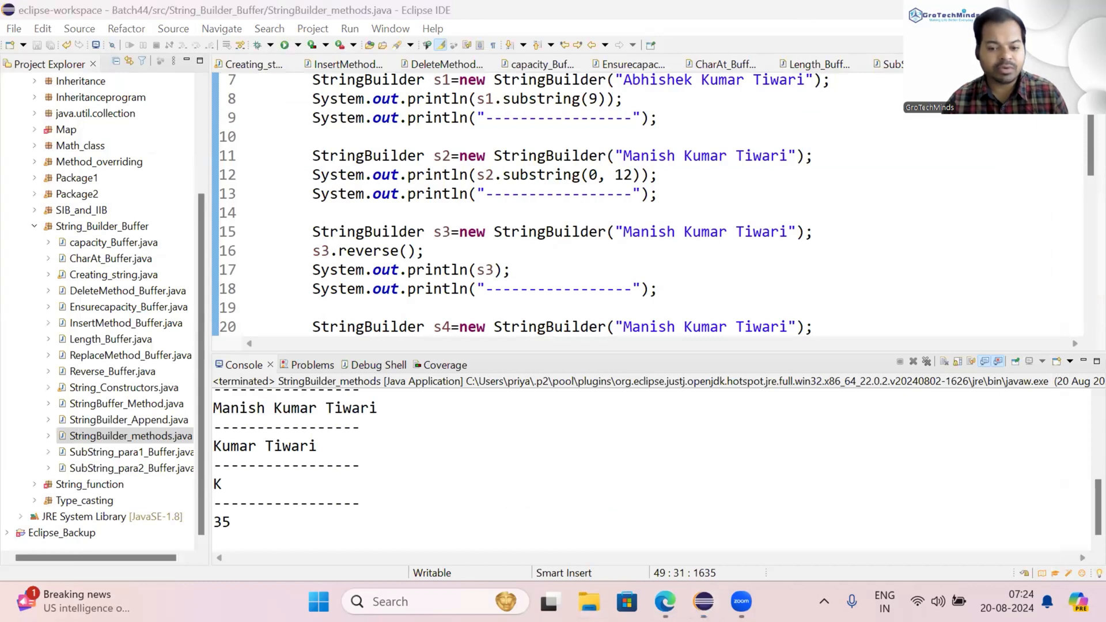
- Open a maximized File Explorer window and navigate through This PC to Downloads
key(super+e)
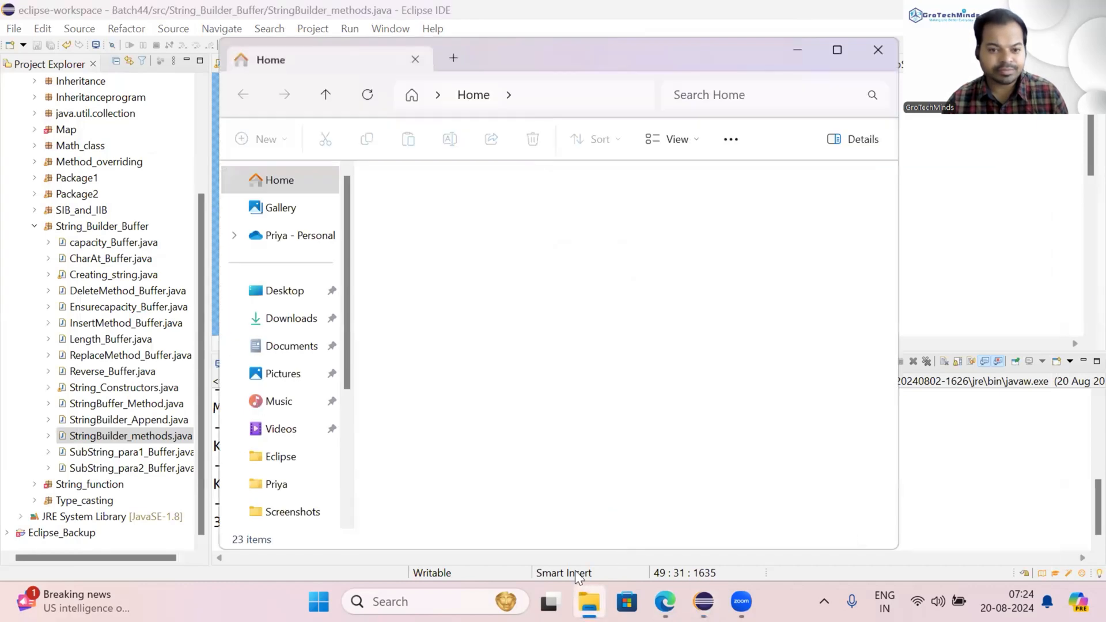
double_click(540, 53)
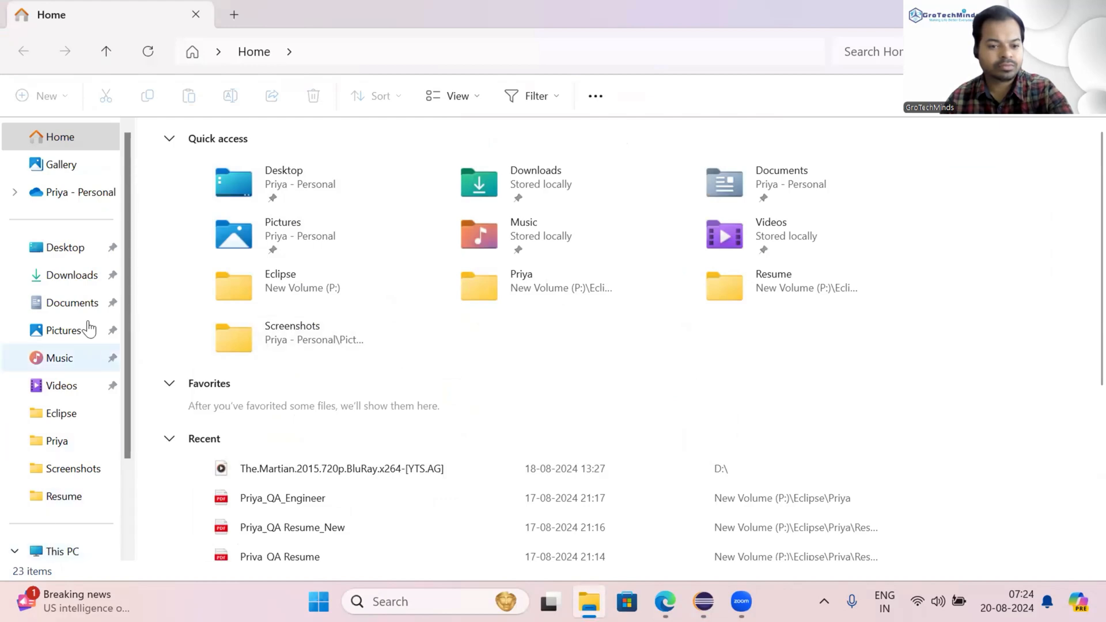
scroll(86, 328, down, 3)
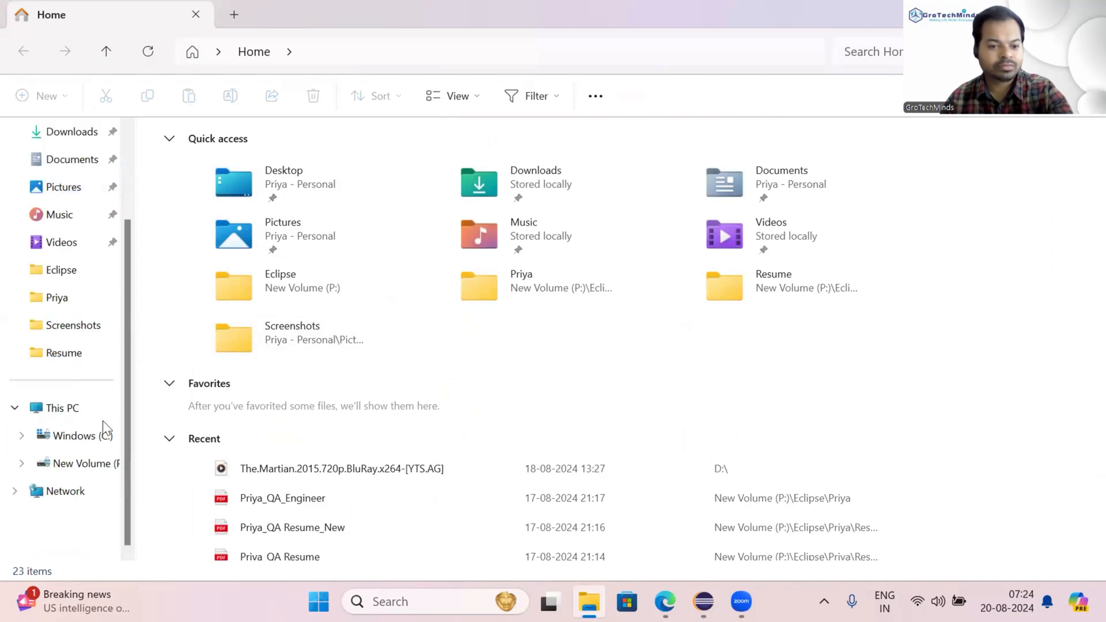
click(70, 409)
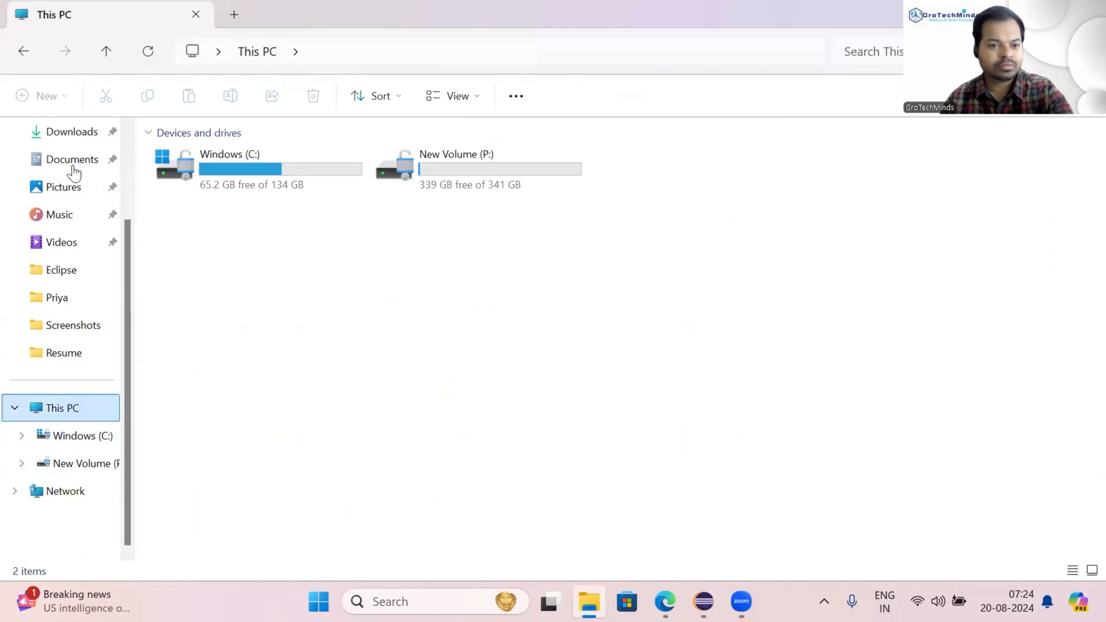
click(79, 137)
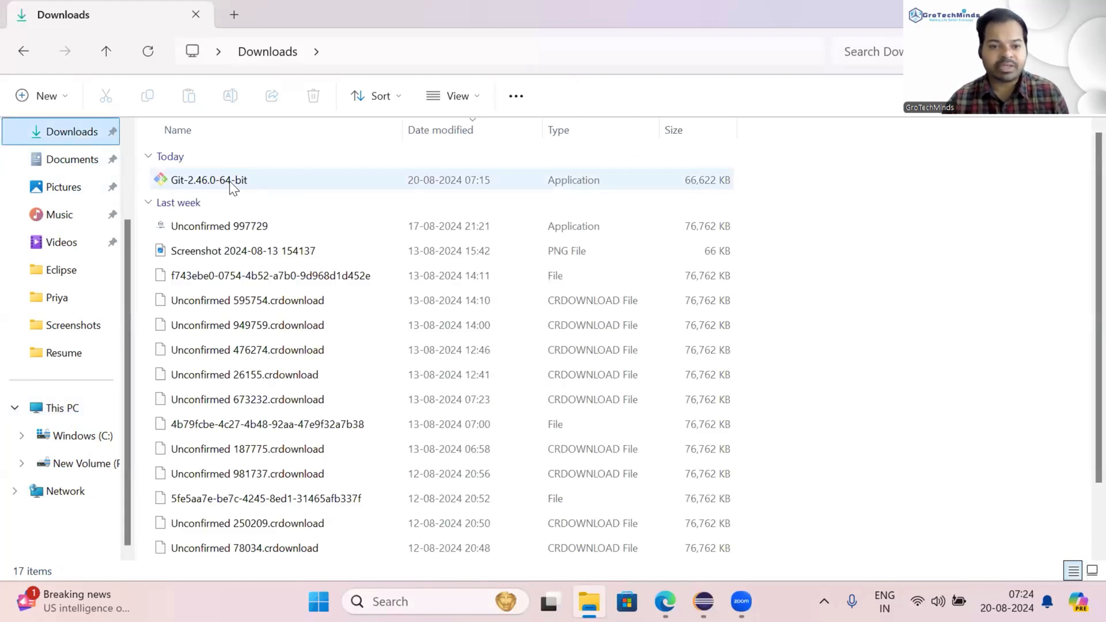
- Run the Git-2.46.0-64-bit installer, accept the GPL license, and keep C:\Program Files\Git
double_click(229, 181)
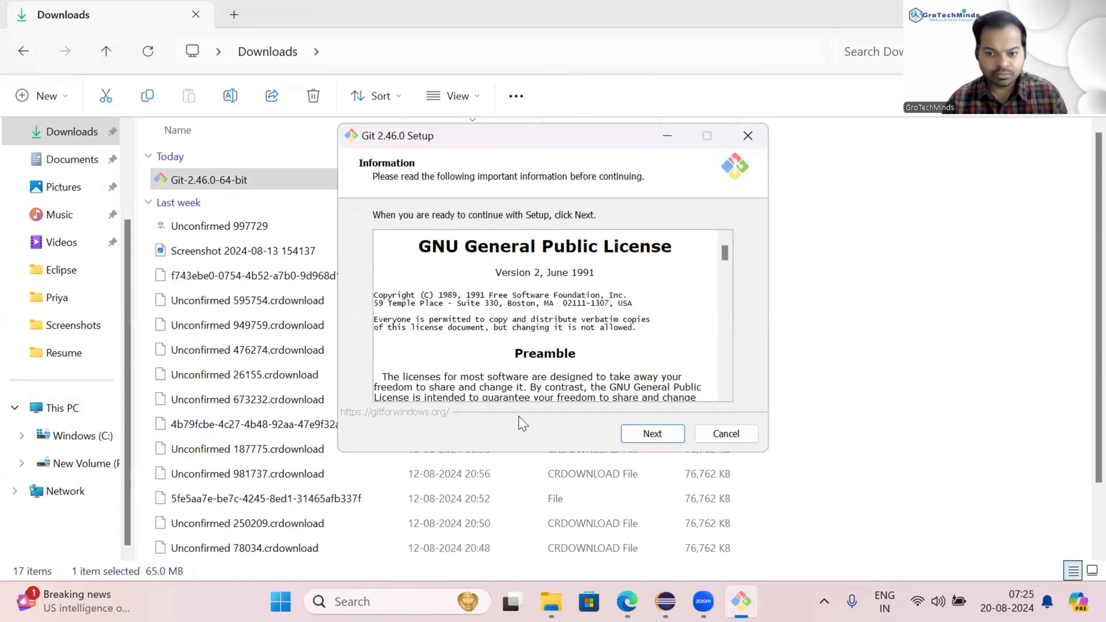
click(646, 437)
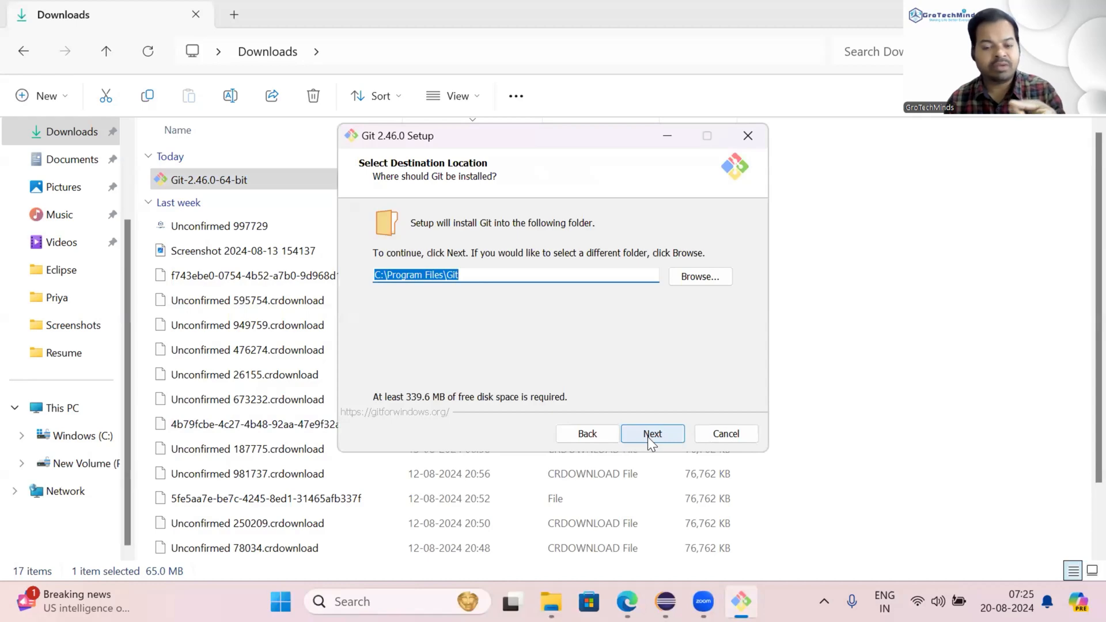
click(647, 437)
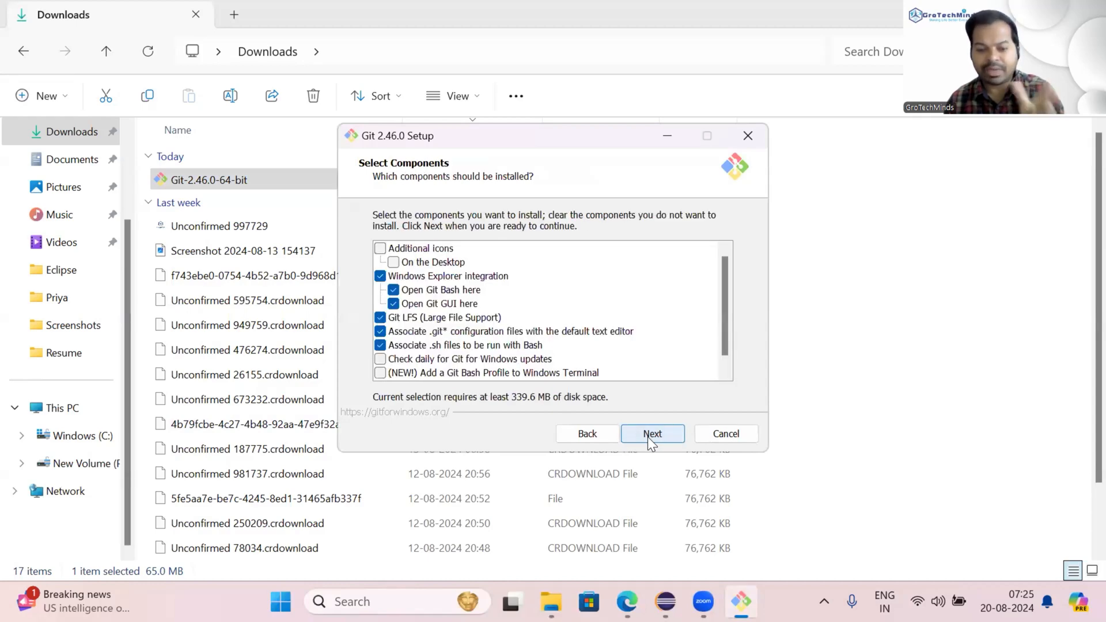
click(592, 432)
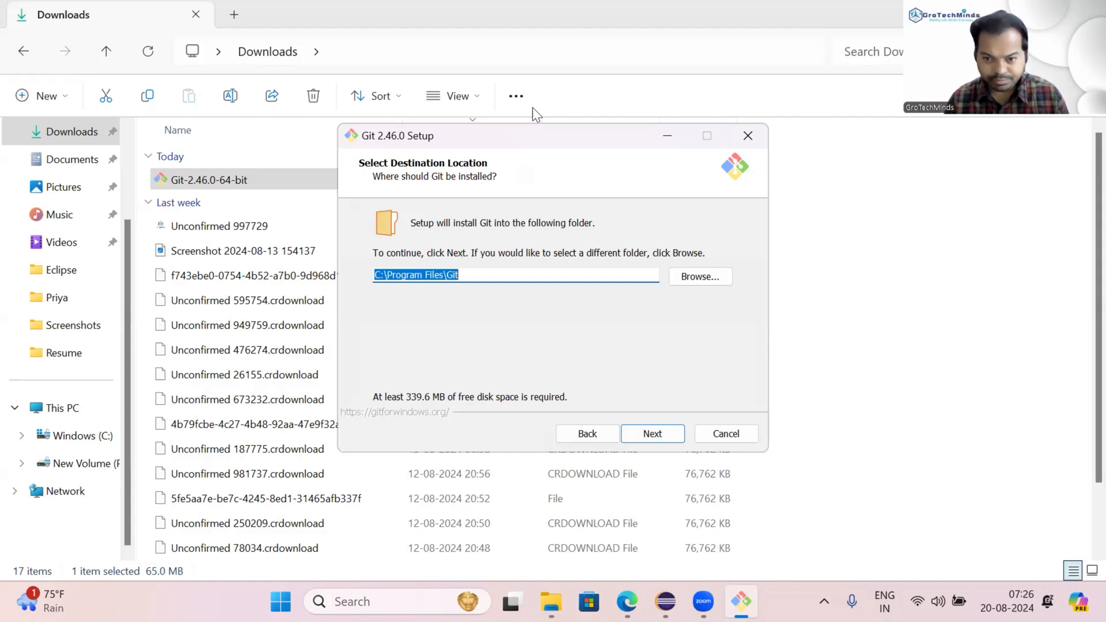
- Keep Git's default location, components, Vim editor, PATH, SSH, OpenSSL, line endings and credential manager
click(653, 438)
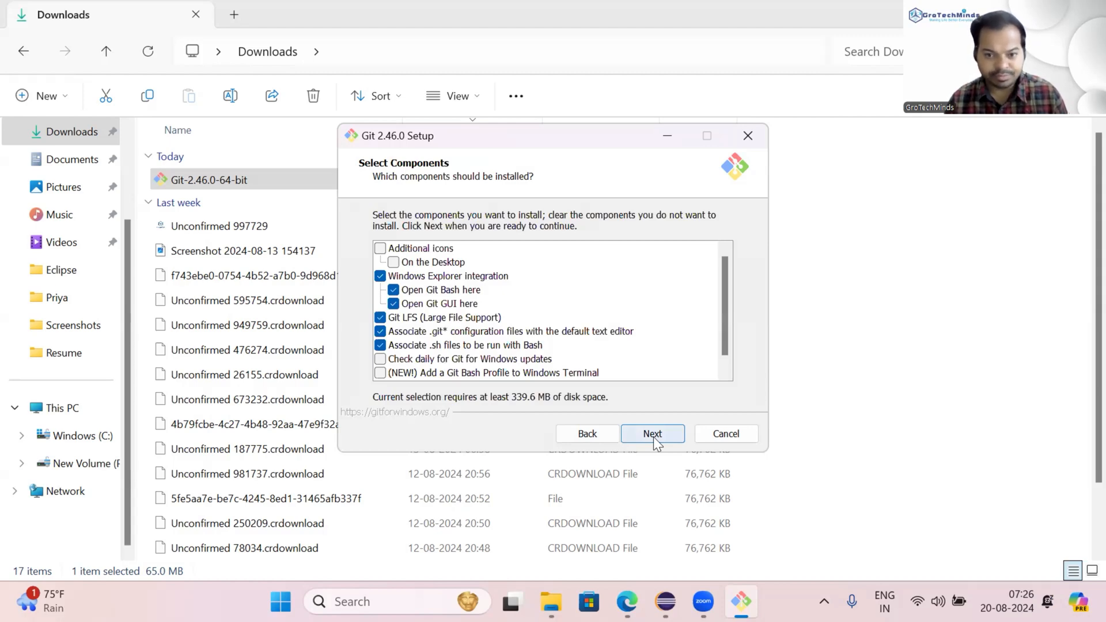
click(654, 437)
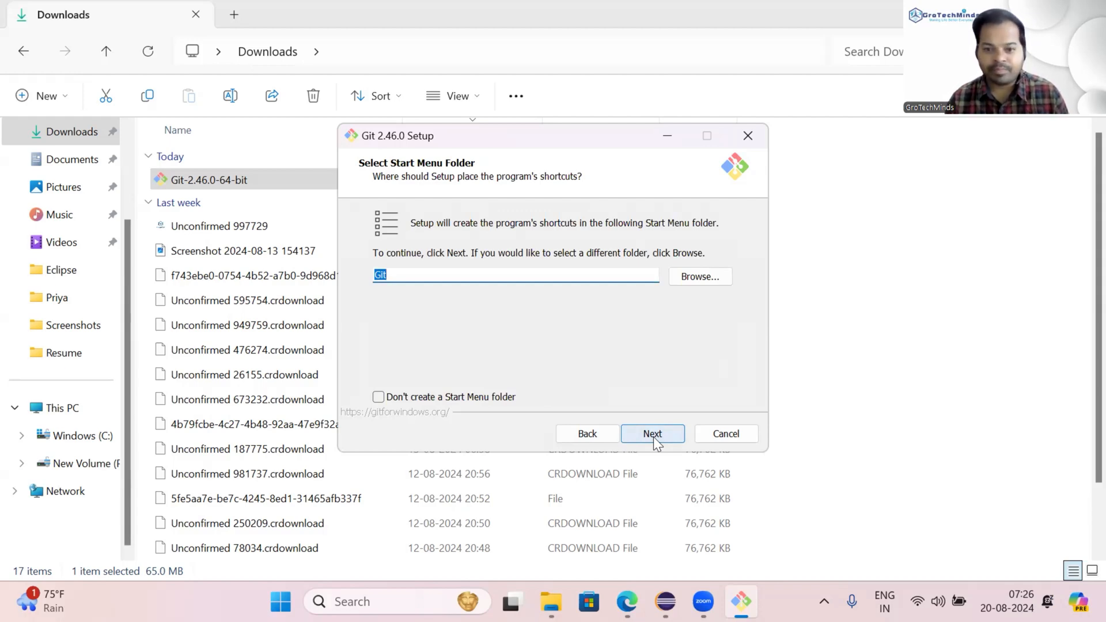
click(653, 436)
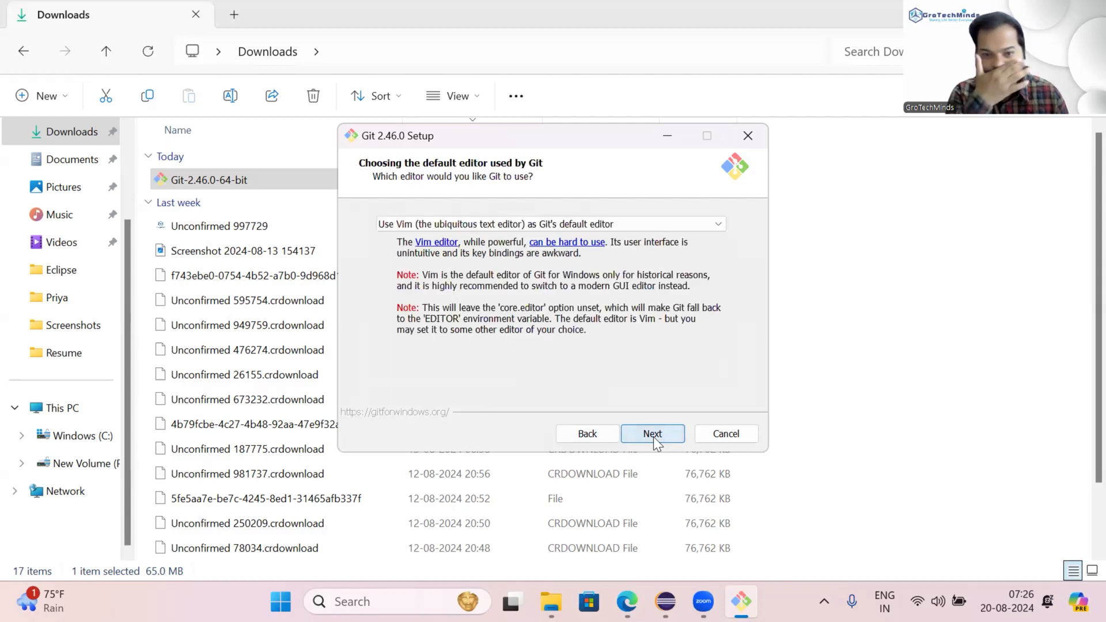
click(653, 436)
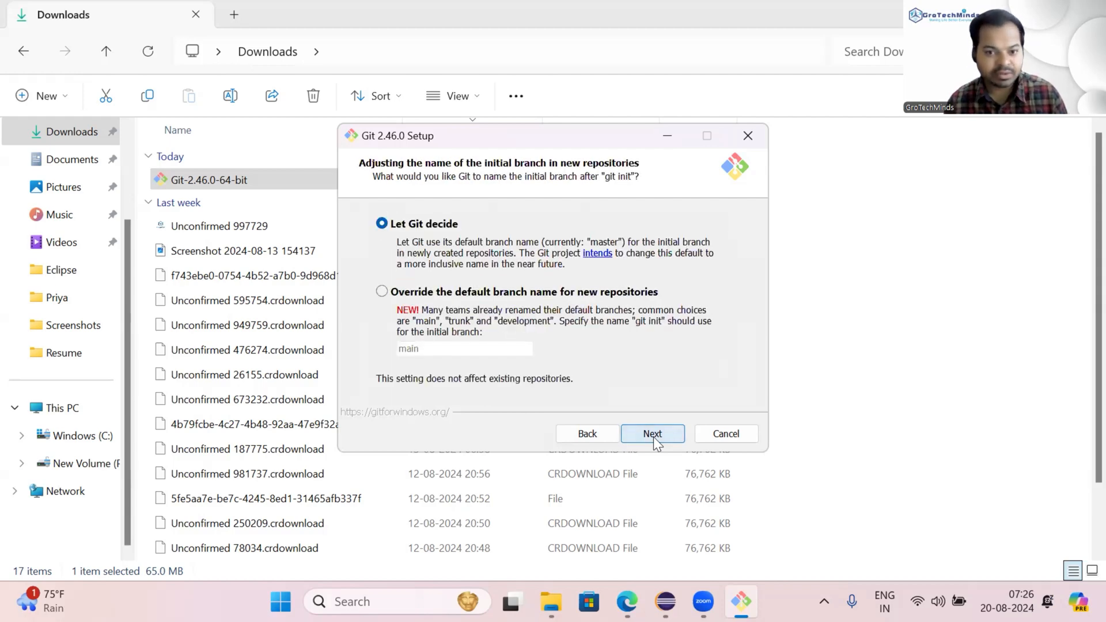
click(653, 435)
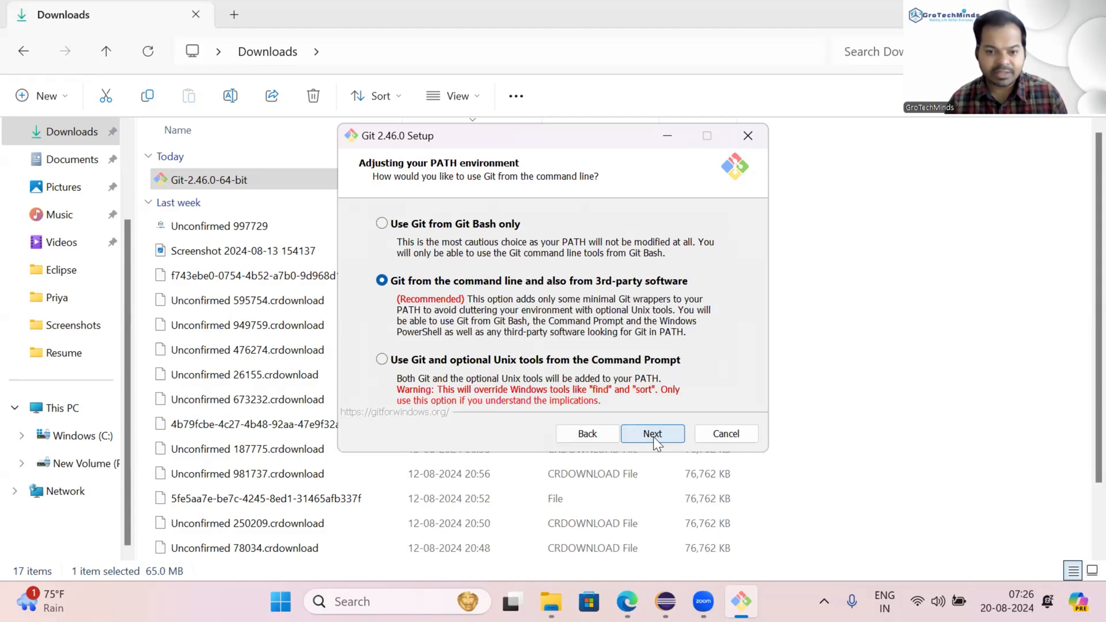
click(653, 436)
click(653, 436)
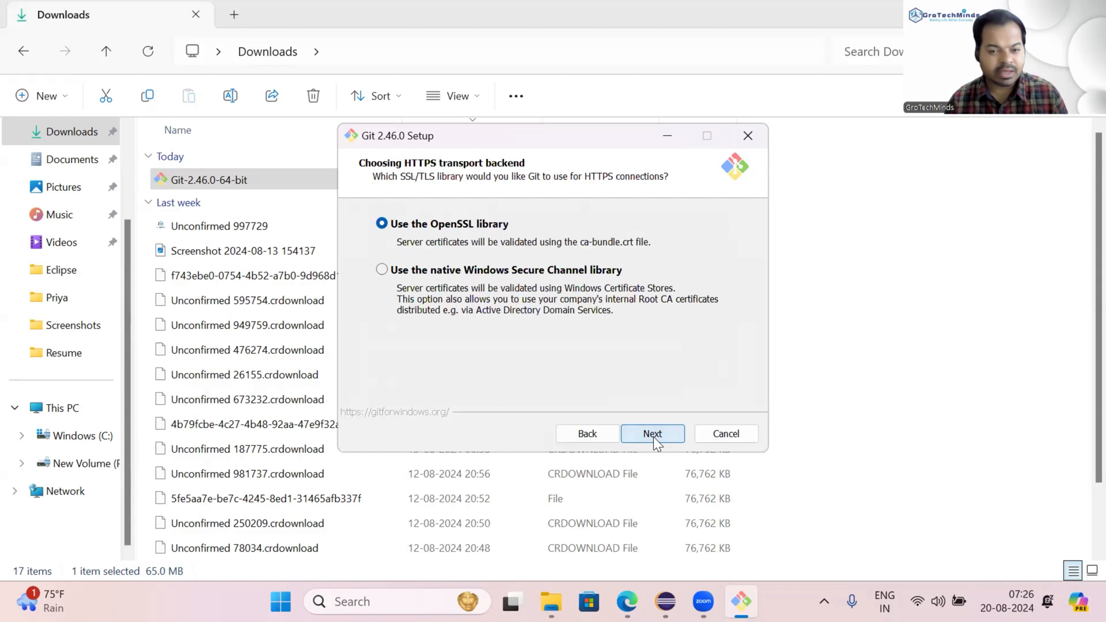
click(653, 436)
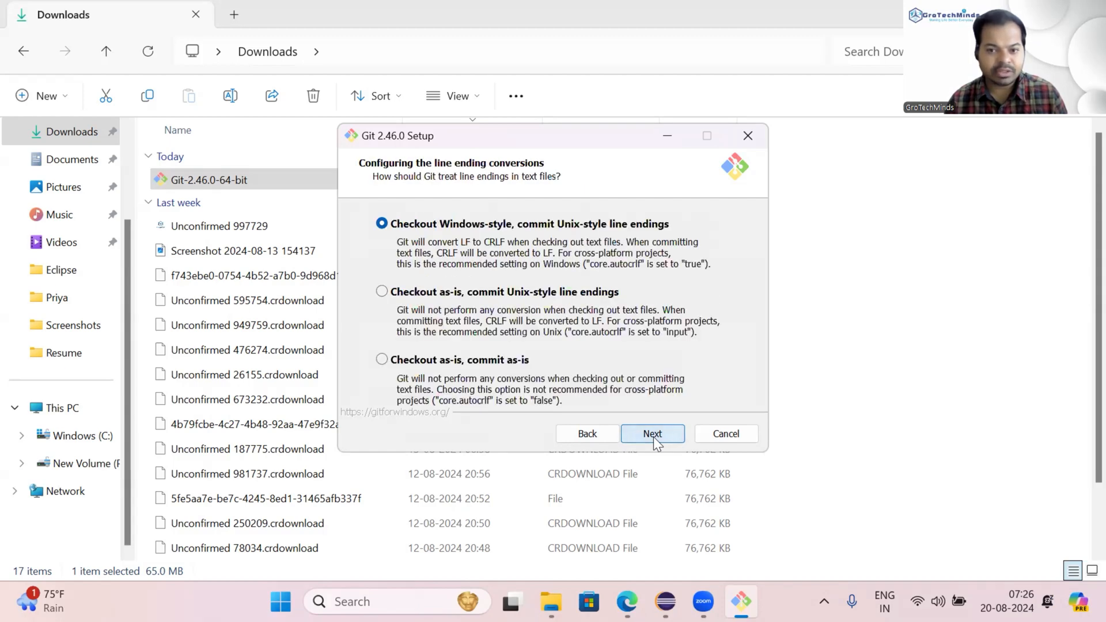
click(653, 436)
click(653, 436)
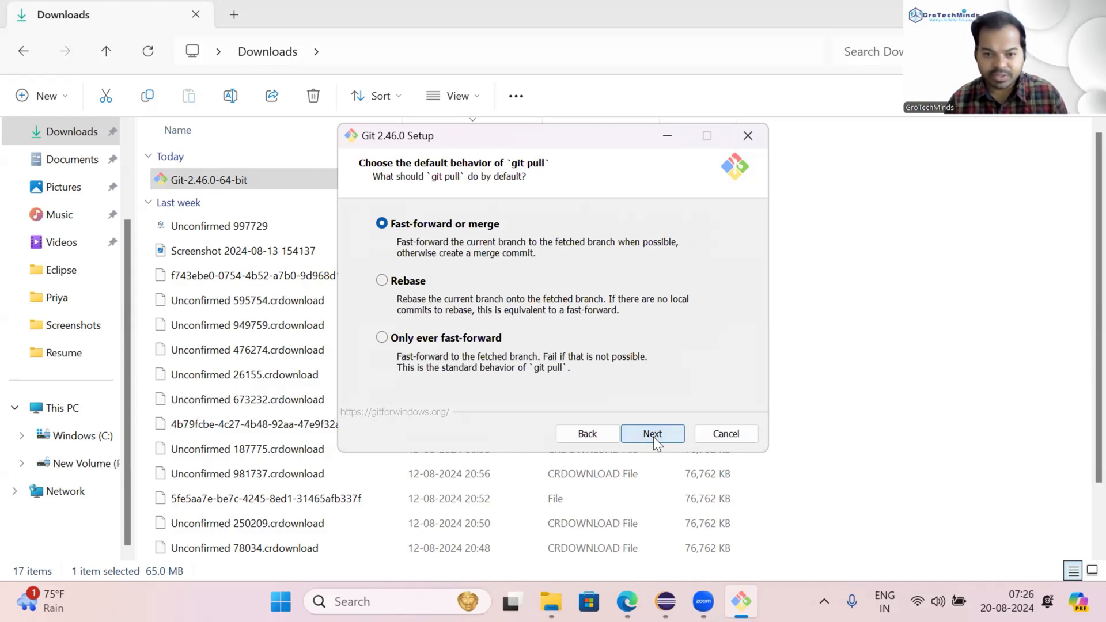
click(652, 436)
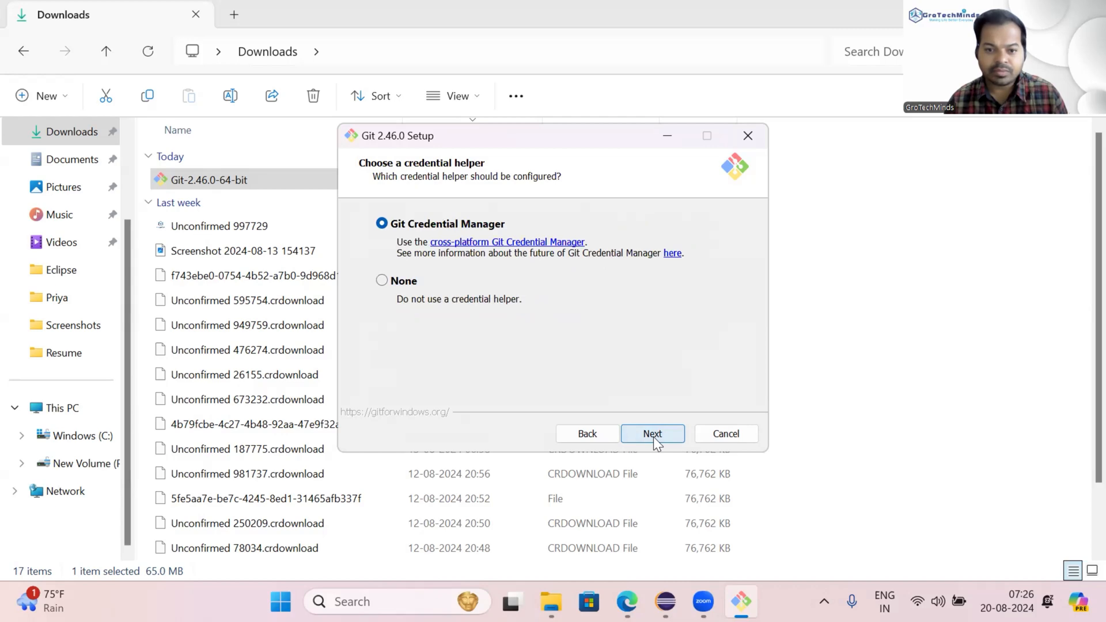
click(653, 436)
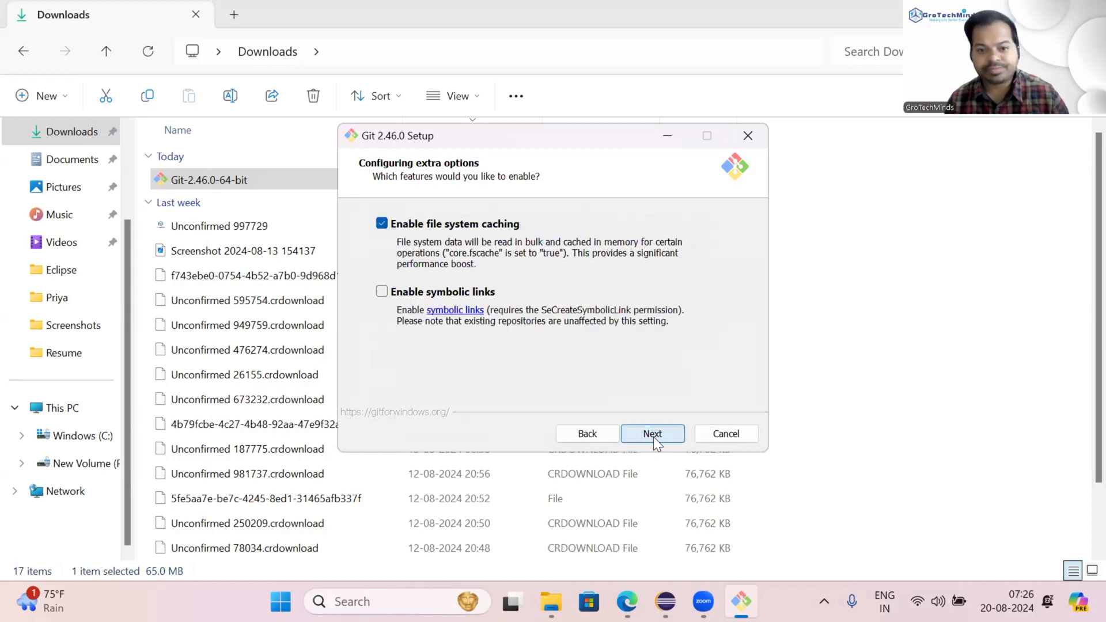
click(653, 436)
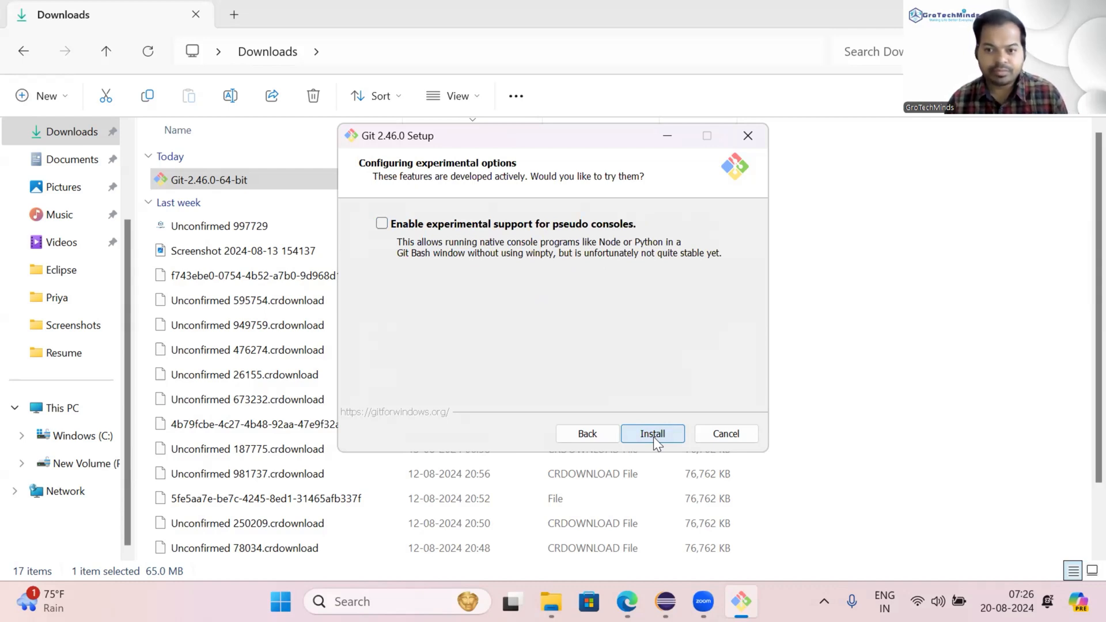
- Install Git 2.46.0 and finish the wizard with the release notes shown
click(652, 436)
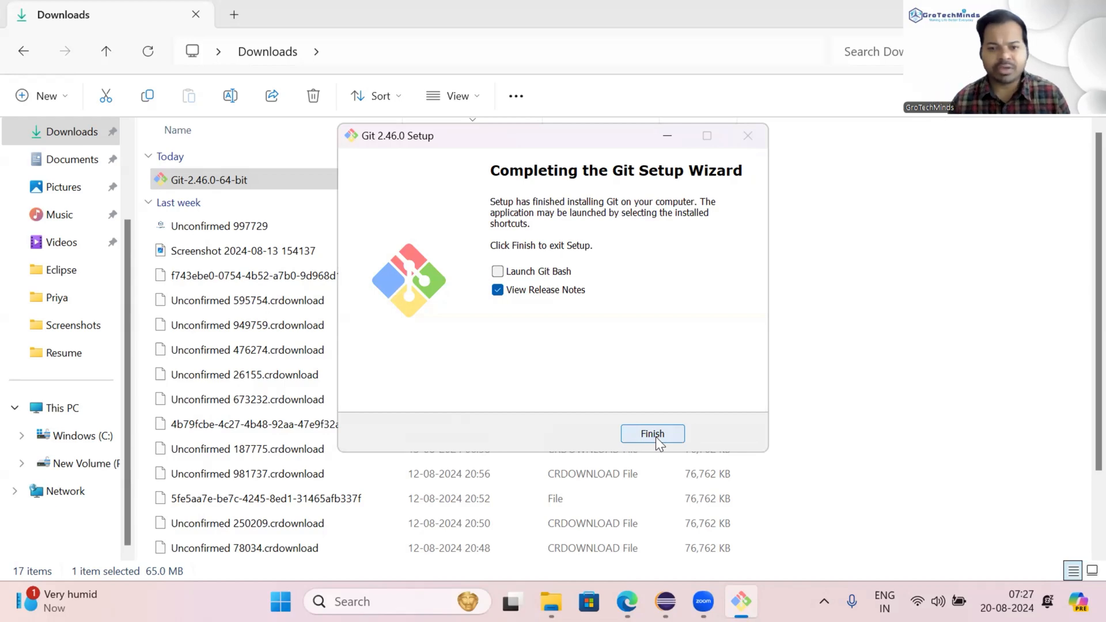
click(658, 438)
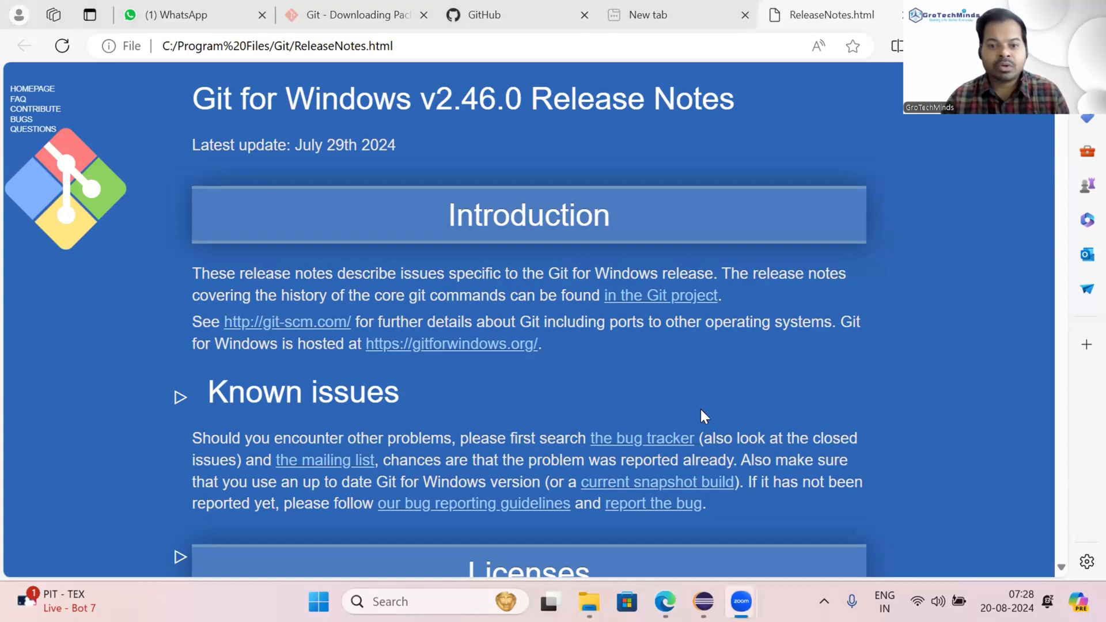
- Return to the GitHub dashboard tab in Edge
click(531, 15)
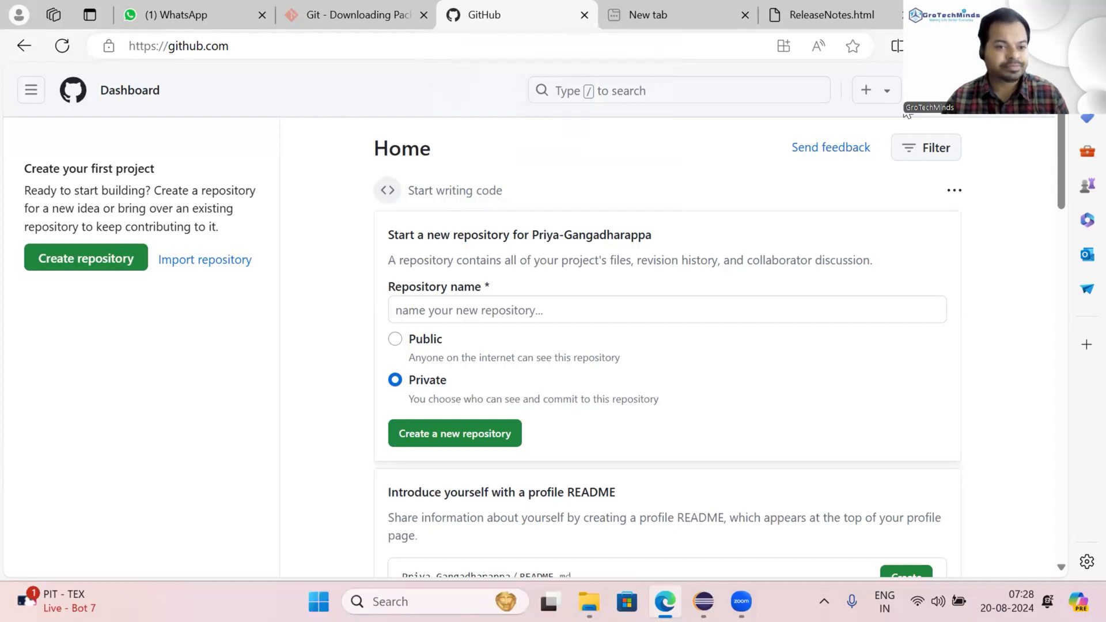
- Open the account's profile page through the avatar menu's Your profile
click(27, 97)
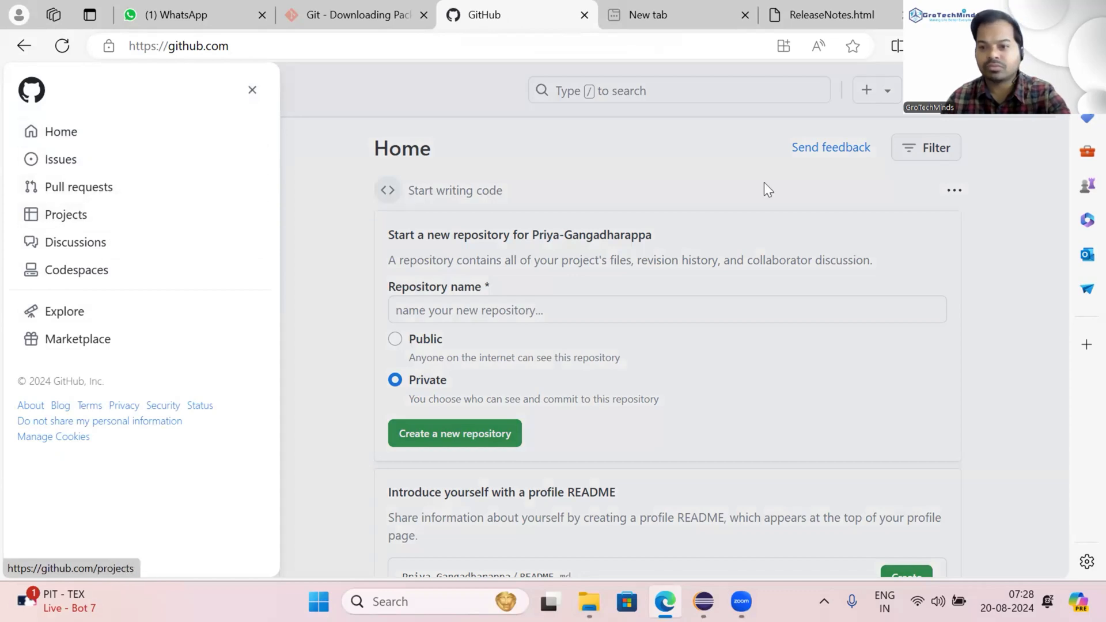
key(Escape)
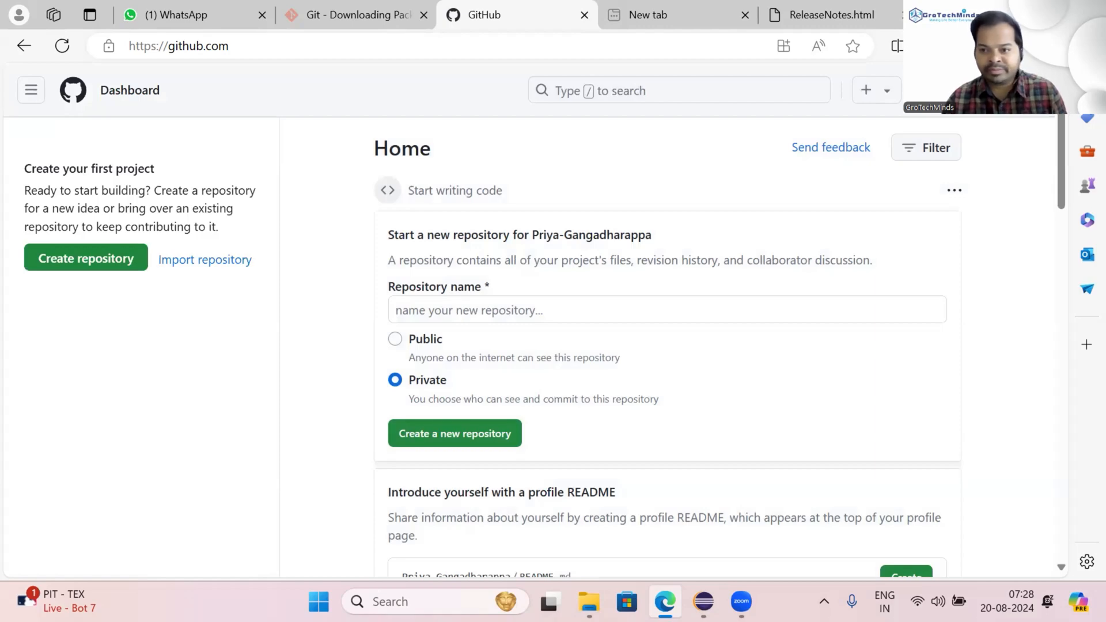
click(1026, 91)
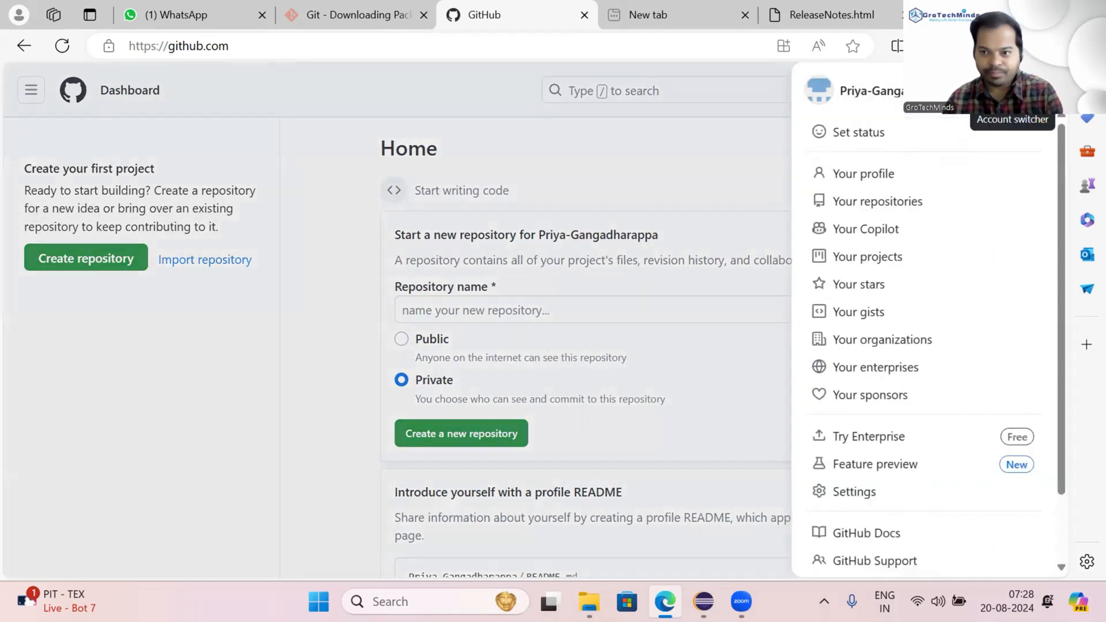
click(866, 175)
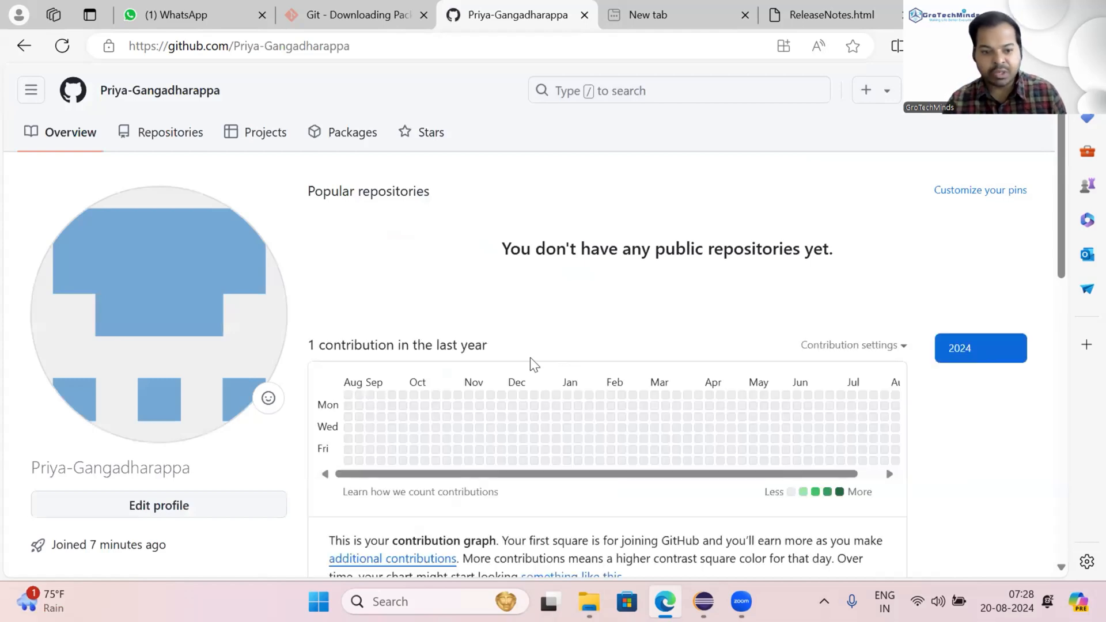
- Go through Edit profile to Settings > Public profile and look over its empty fields
scroll(209, 259, down, 3)
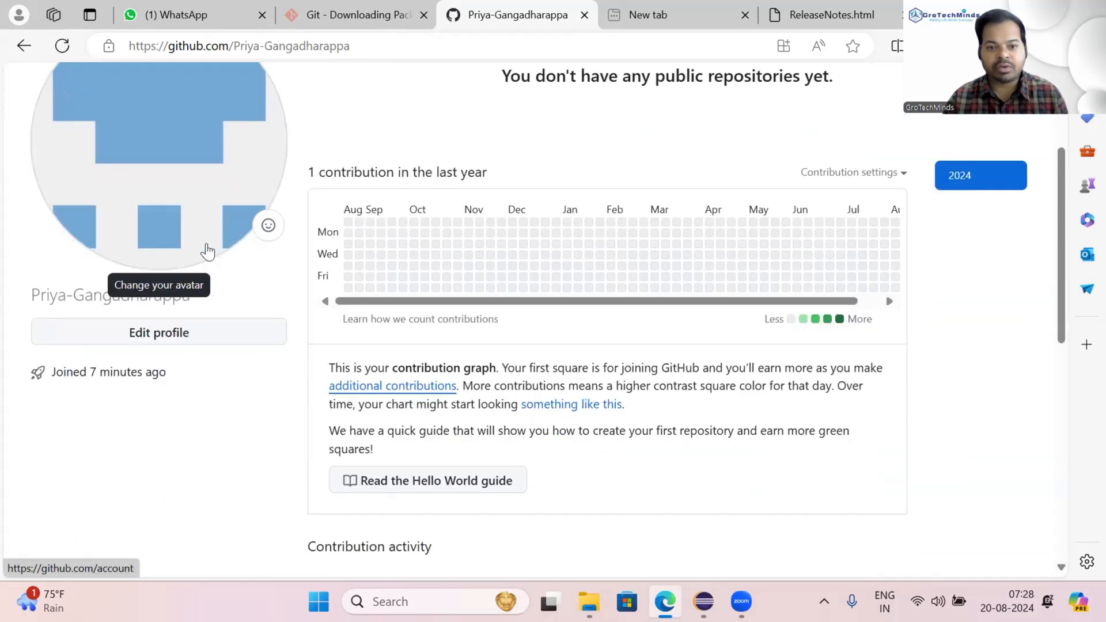
scroll(209, 290, up, 2)
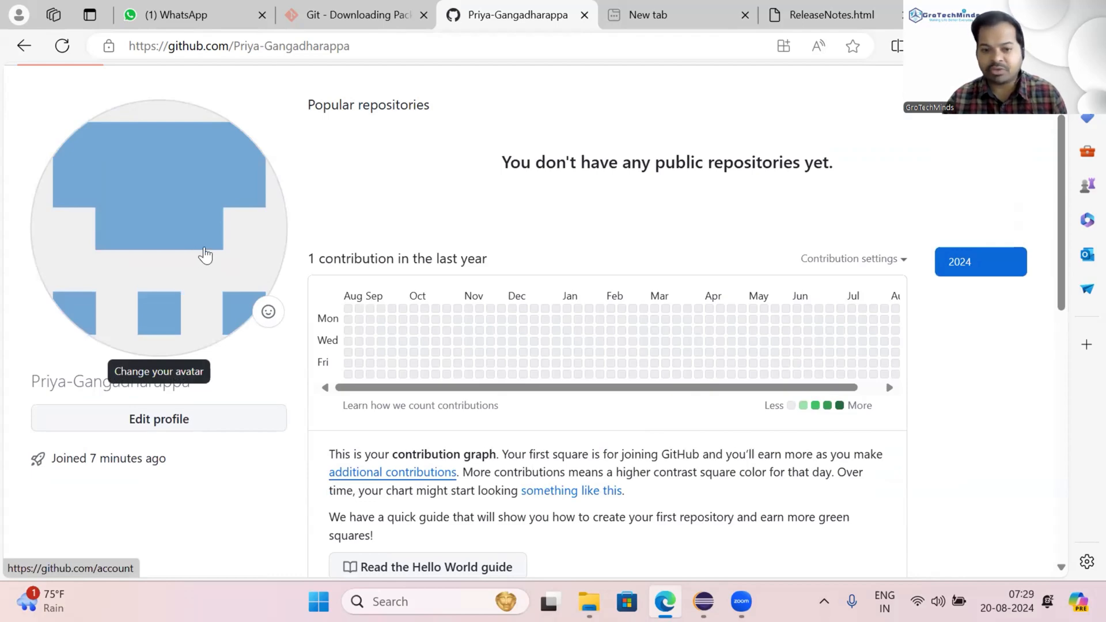
scroll(217, 279, down, 6)
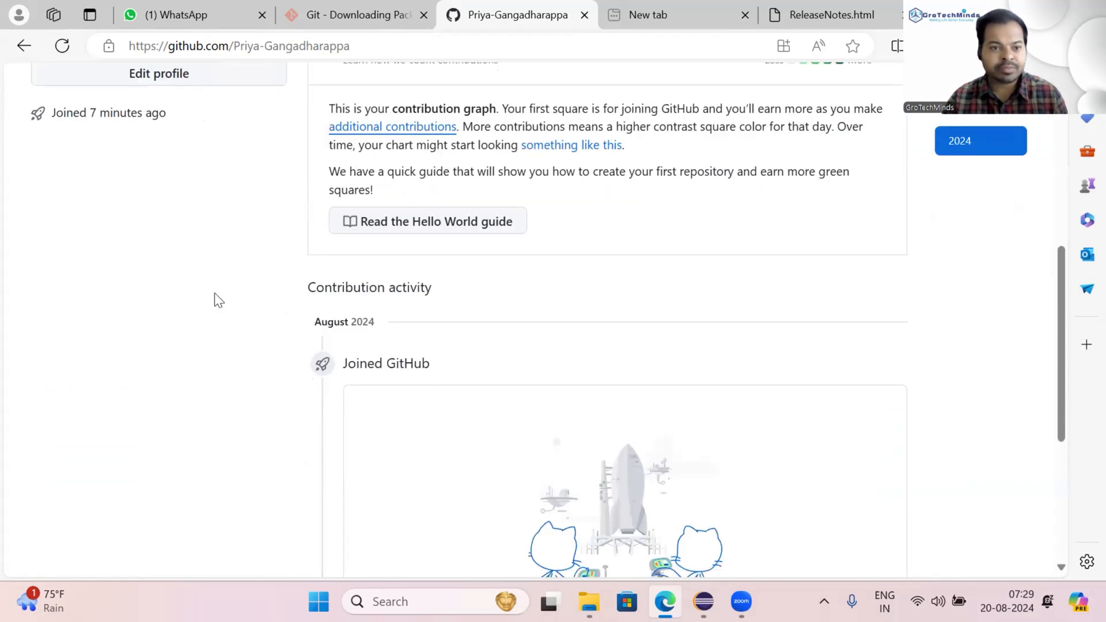
scroll(211, 309, up, 3)
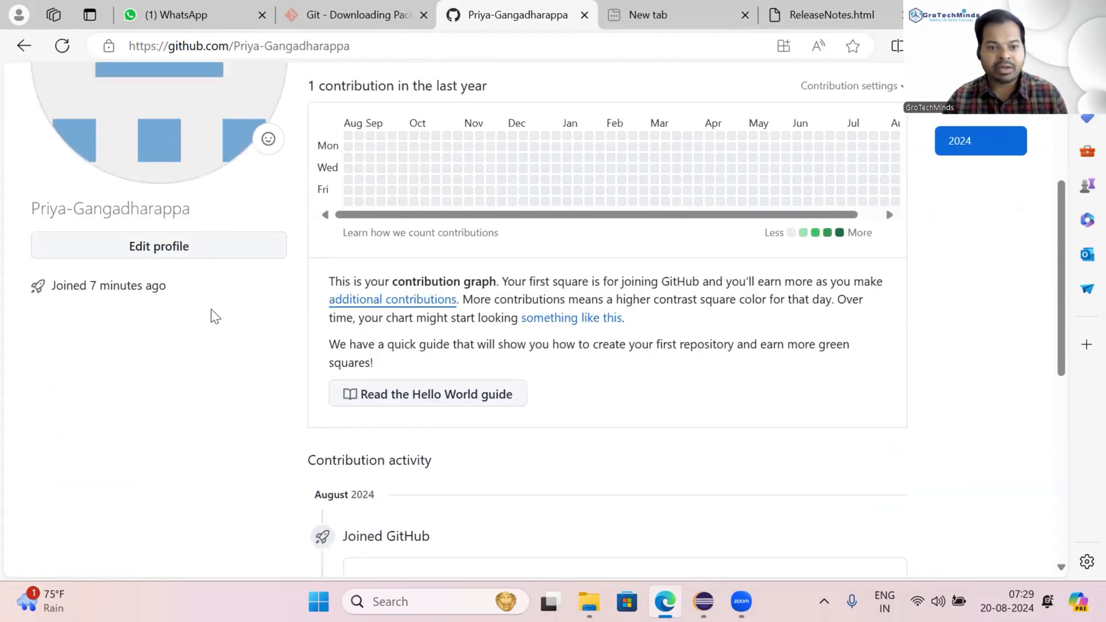
click(173, 247)
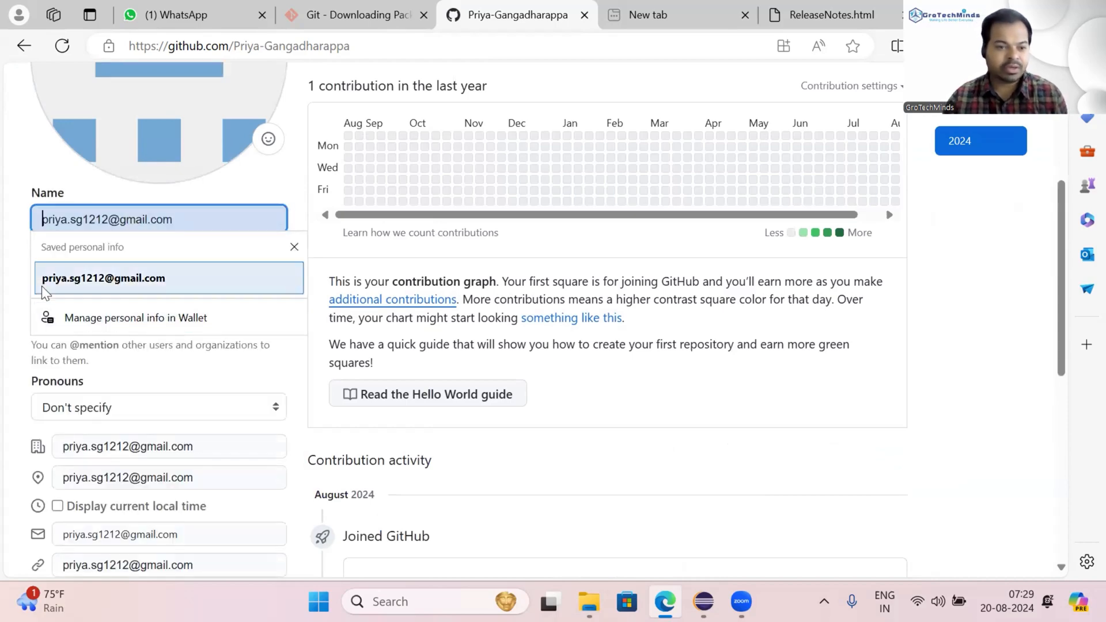
click(41, 147)
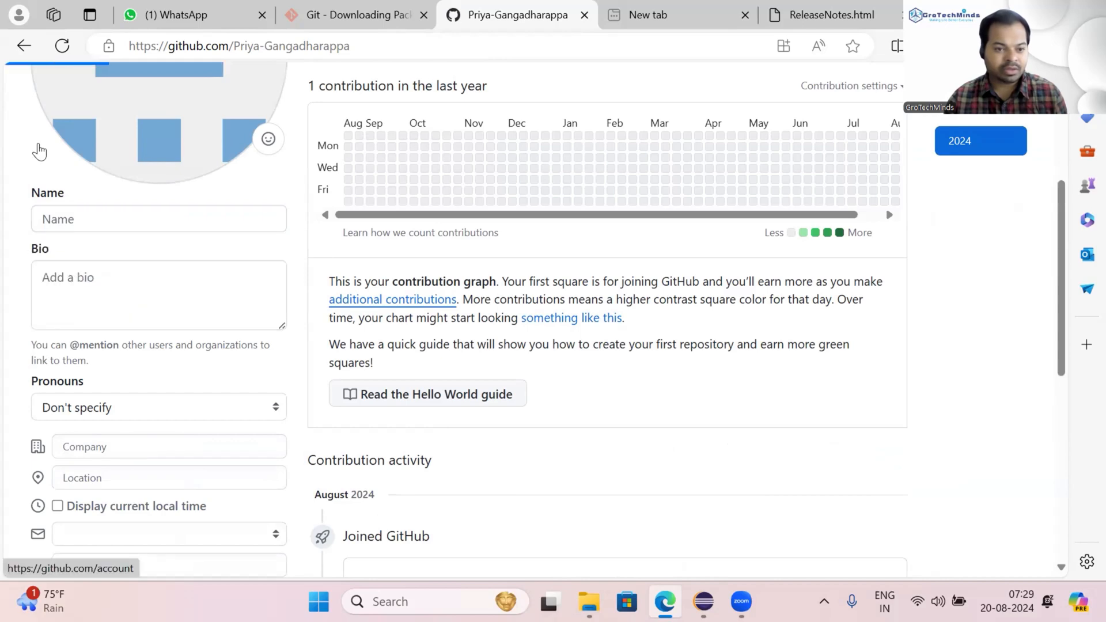
click(79, 287)
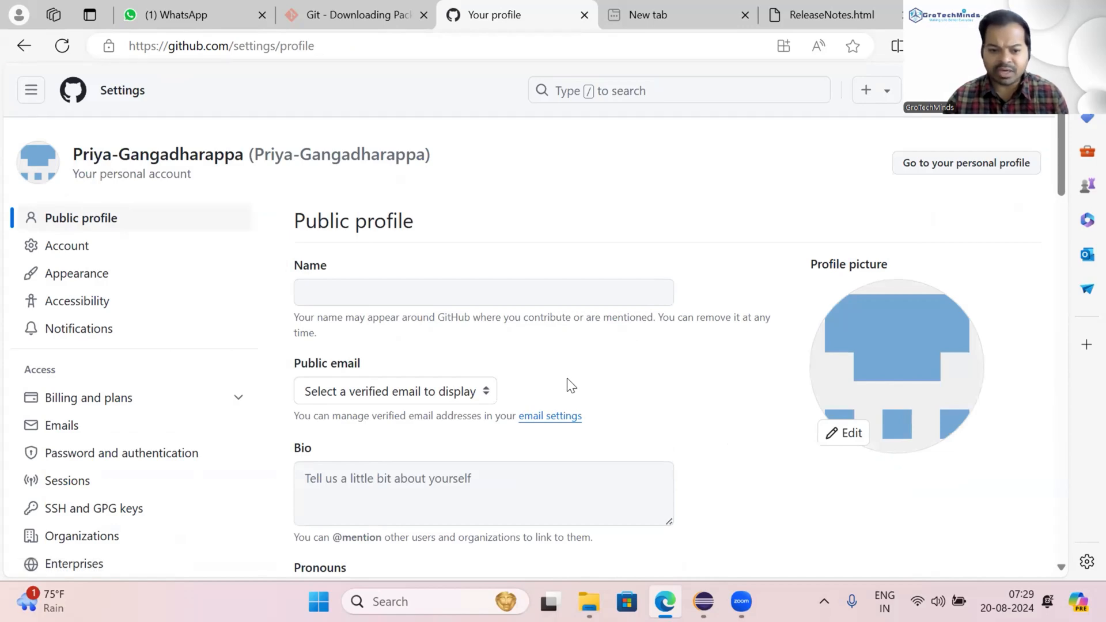
scroll(567, 377, down, 6)
scroll(573, 388, up, 6)
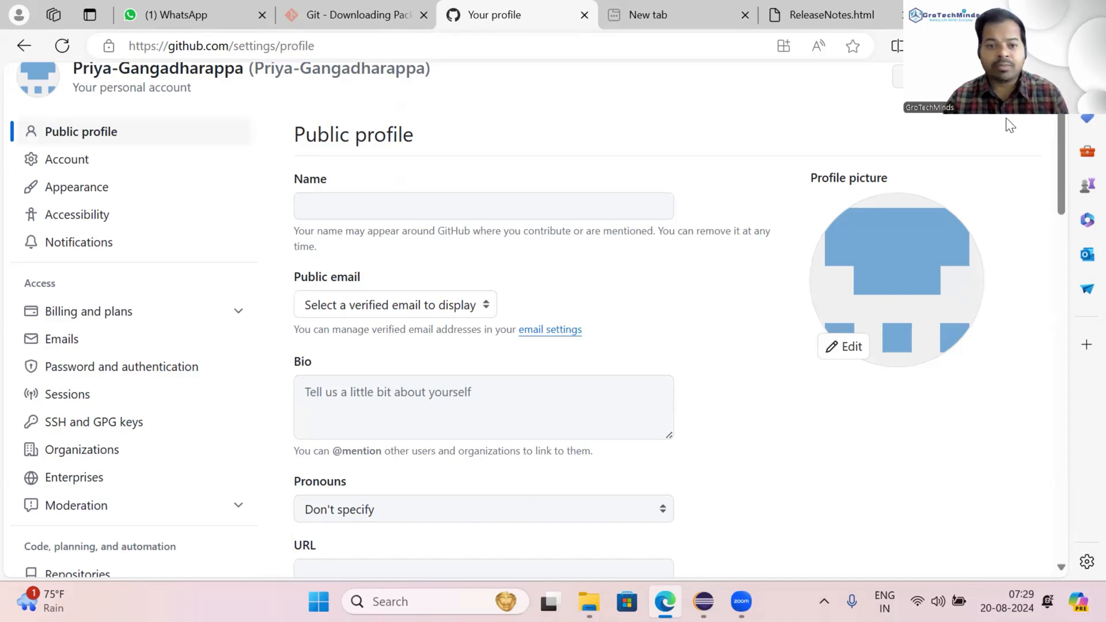
scroll(1009, 125, up, 2)
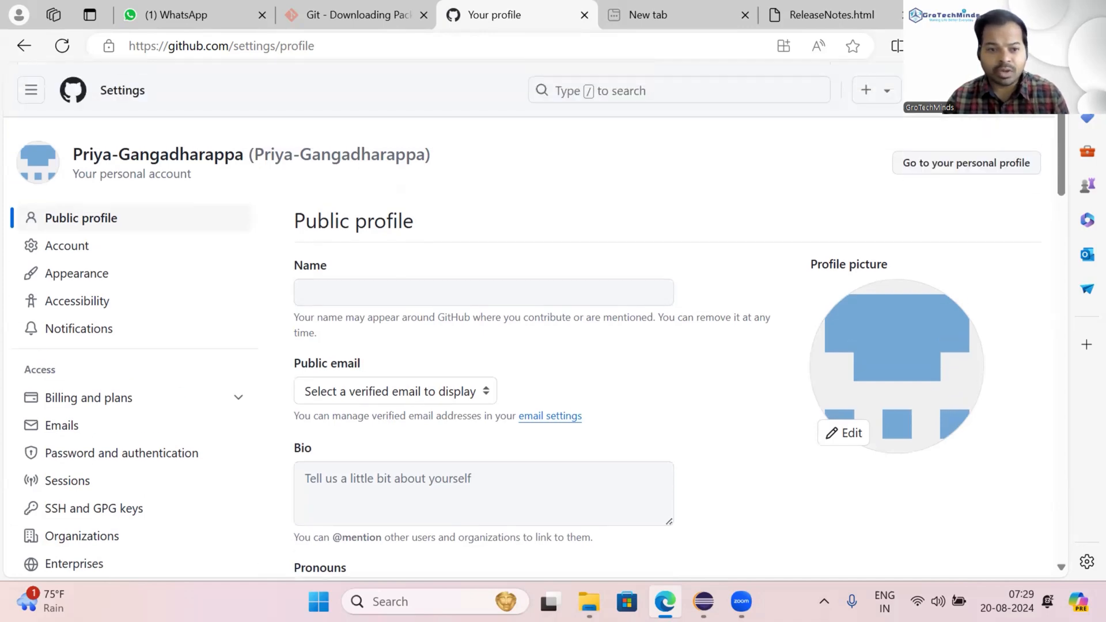
- Go to Your repositories and start a new repository with the New button
click(1027, 92)
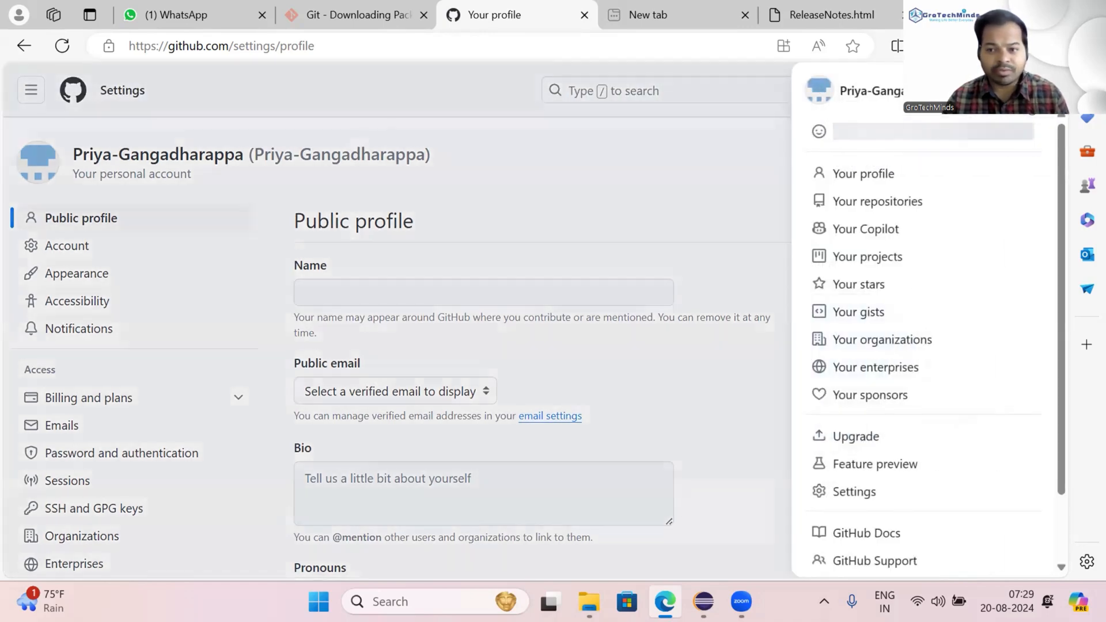
click(877, 206)
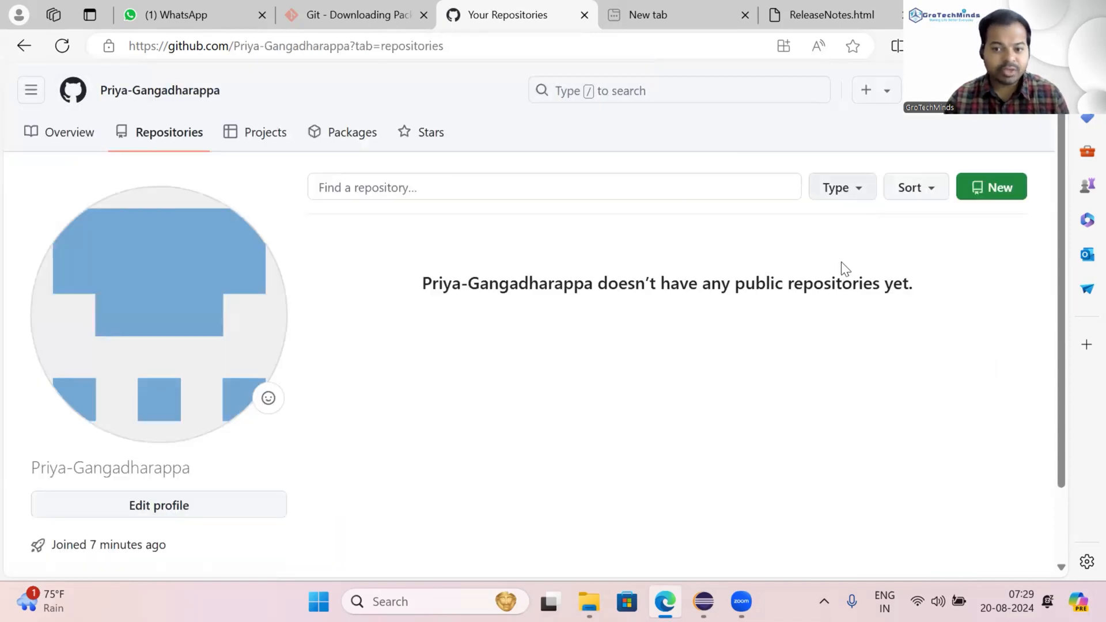
triple_click(724, 281)
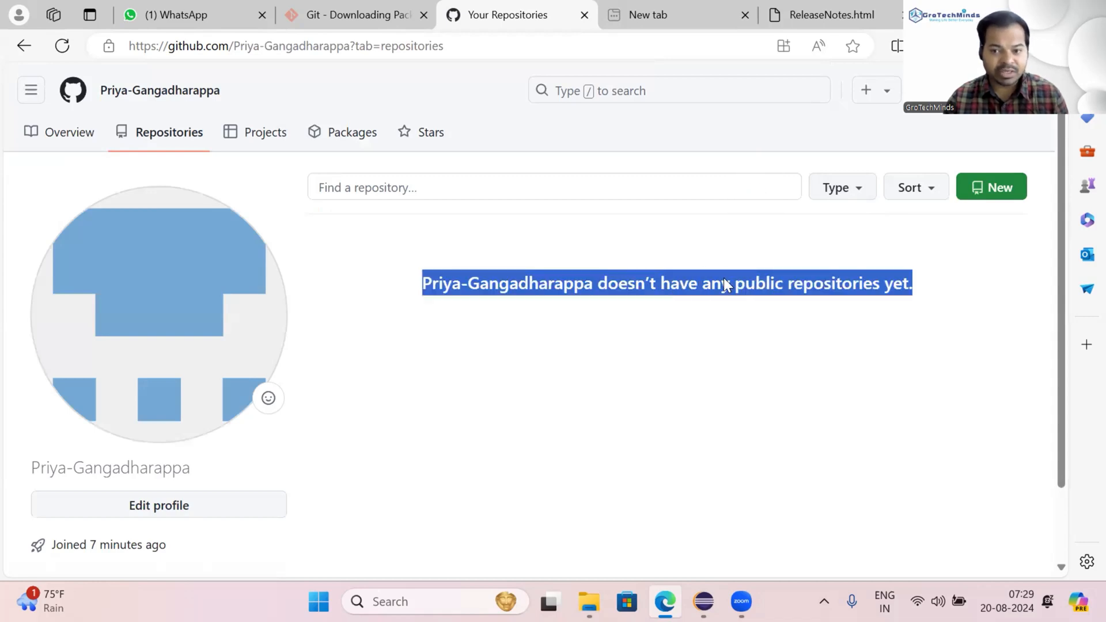
click(1003, 198)
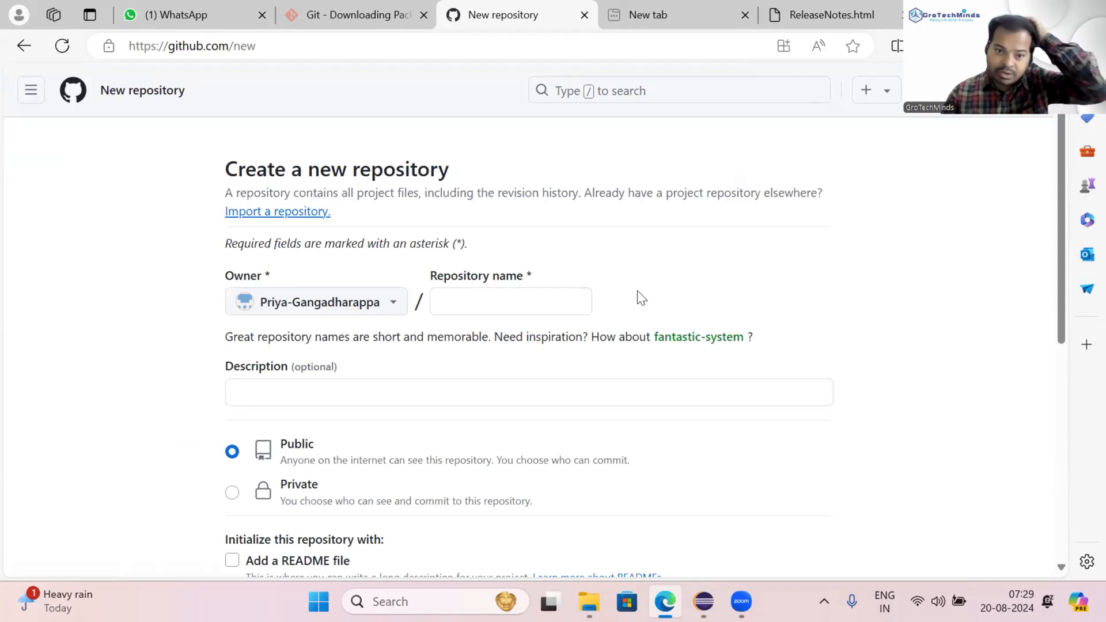
- Enter basics_of_java as the new repository's name
click(455, 304)
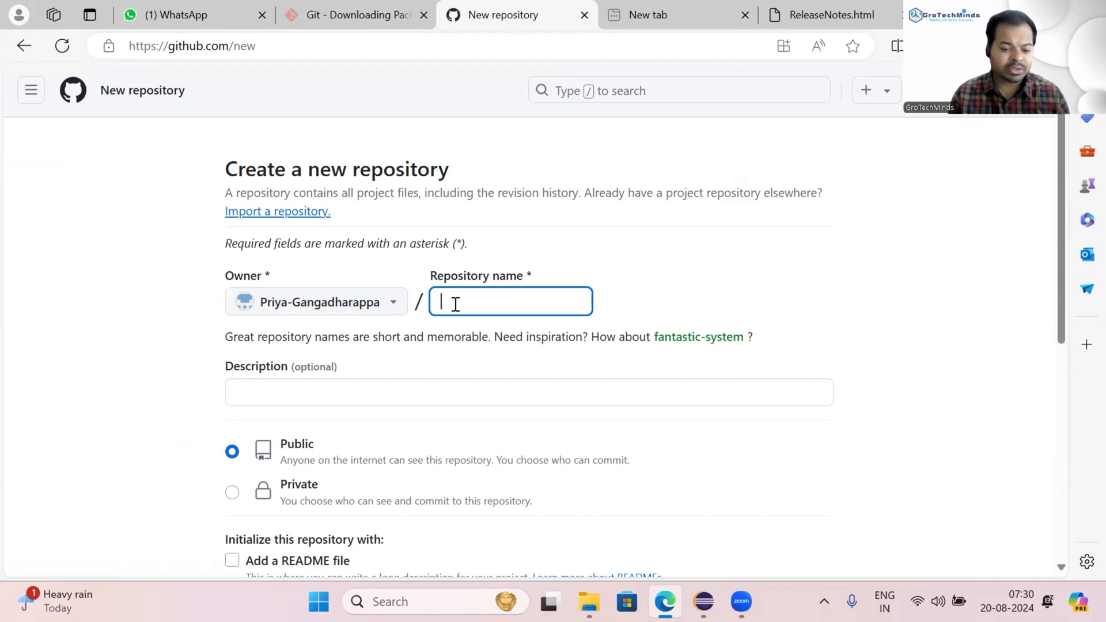
text(ba)
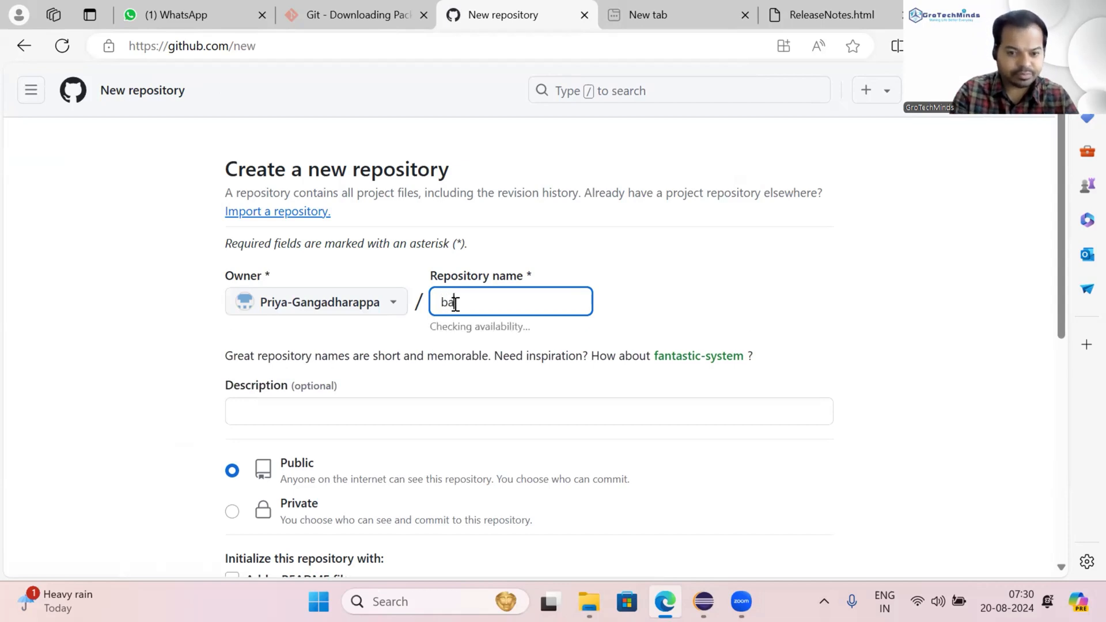
text(sics_)
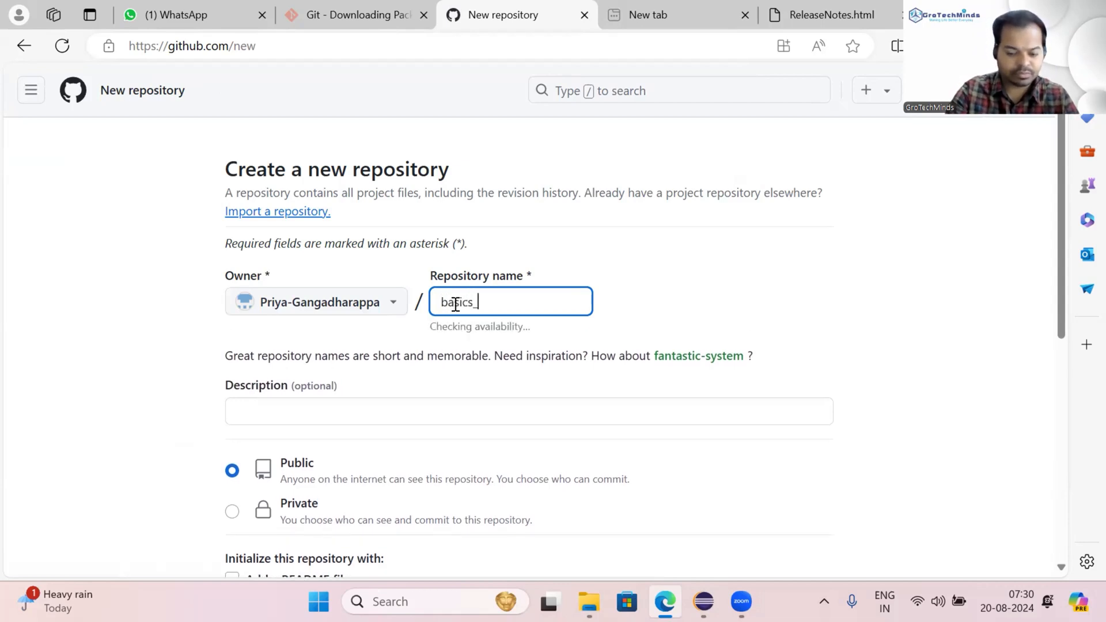
text(of_java)
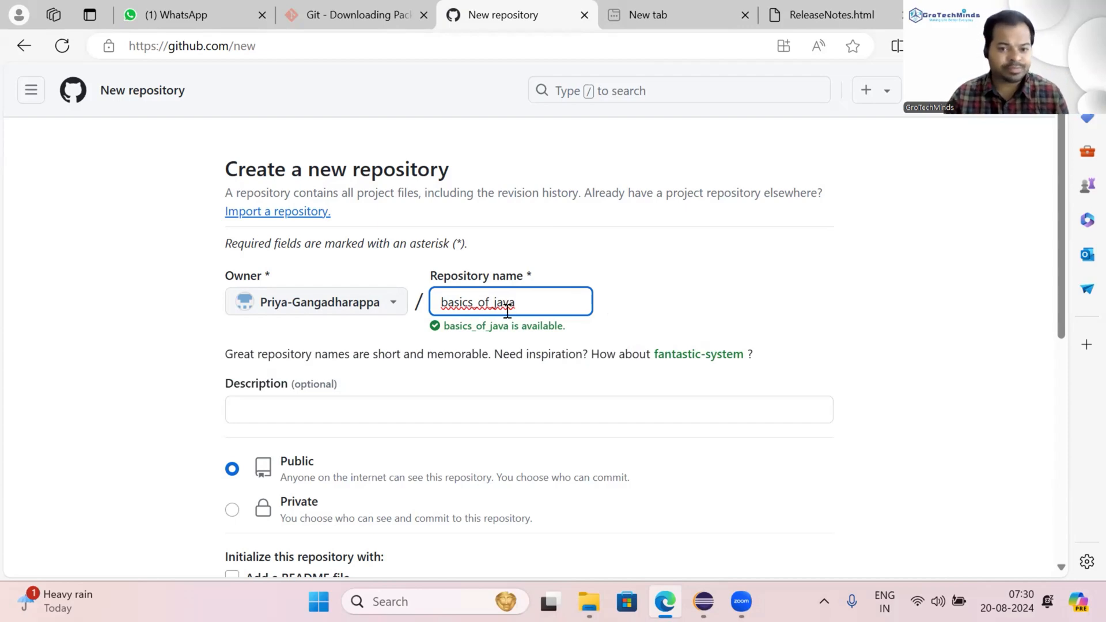
click(760, 288)
- Create basics_of_java as a Public repository without README, .gitignore or license
scroll(517, 310, down, 1)
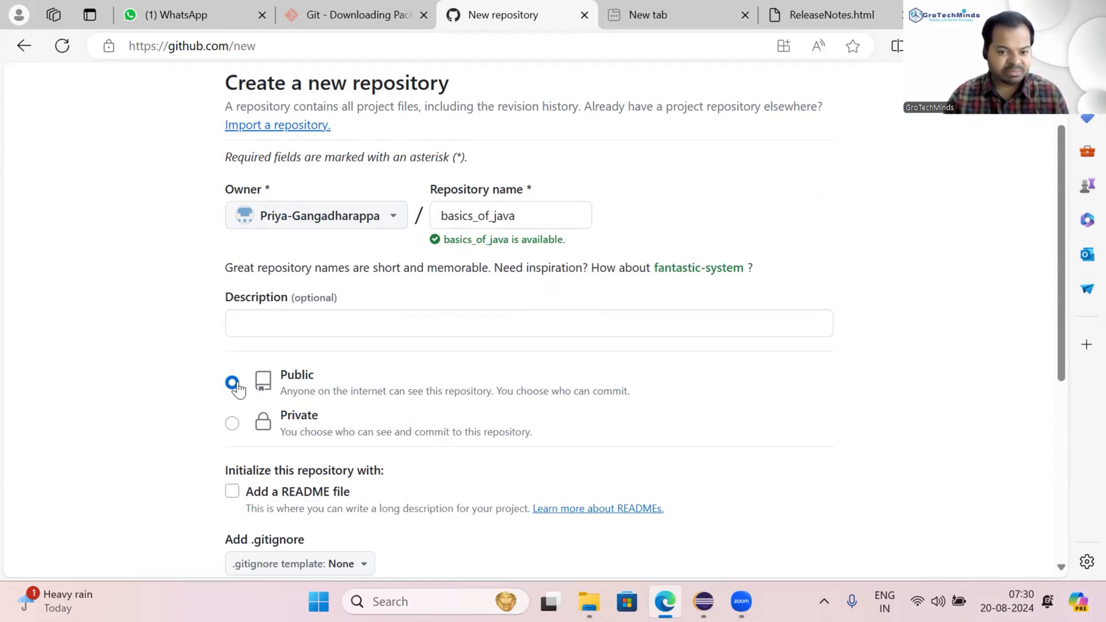
scroll(274, 373, down, 3)
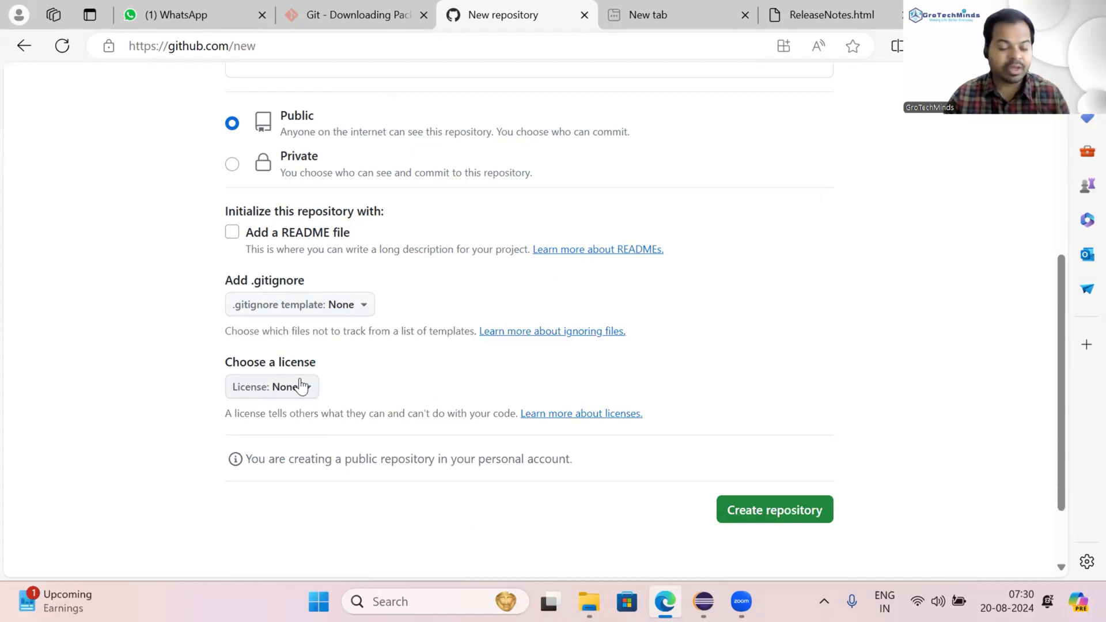
scroll(381, 439, up, 2)
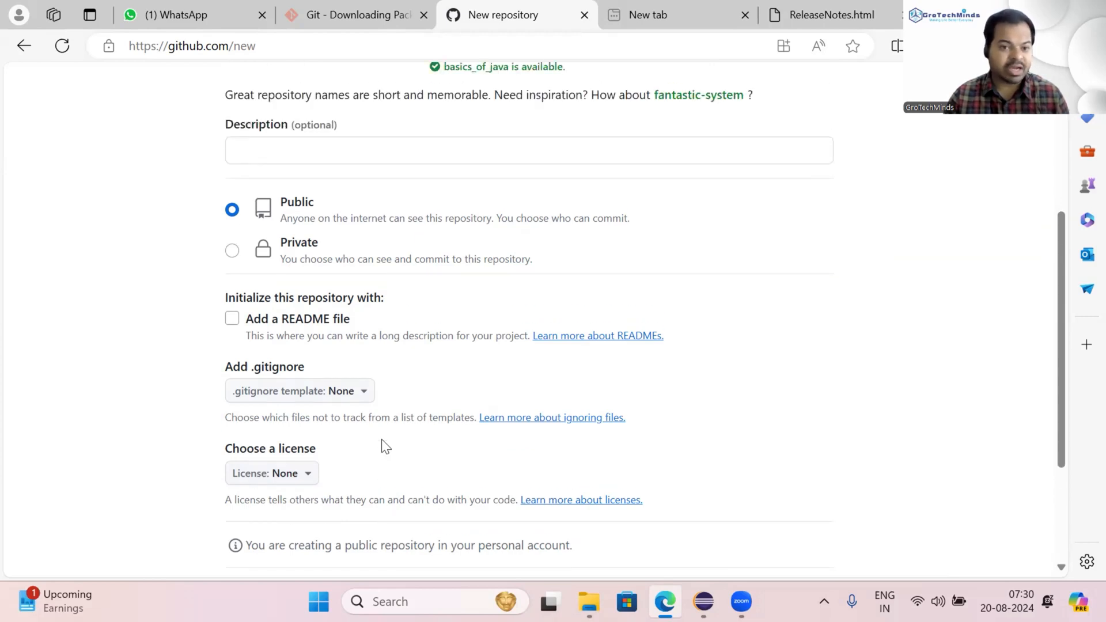
click(232, 251)
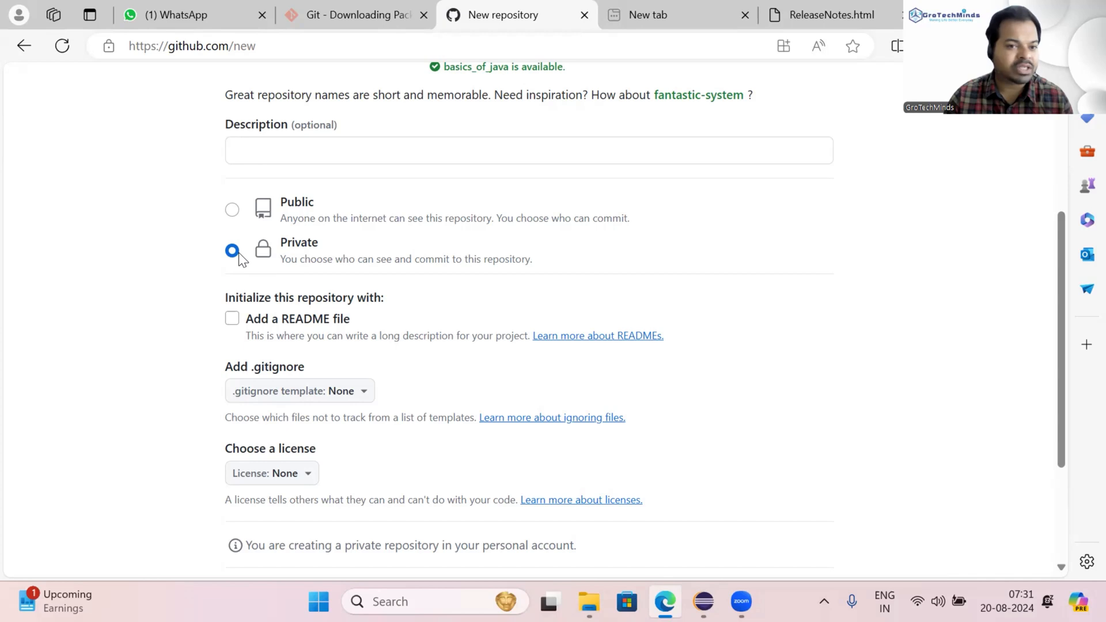
click(232, 210)
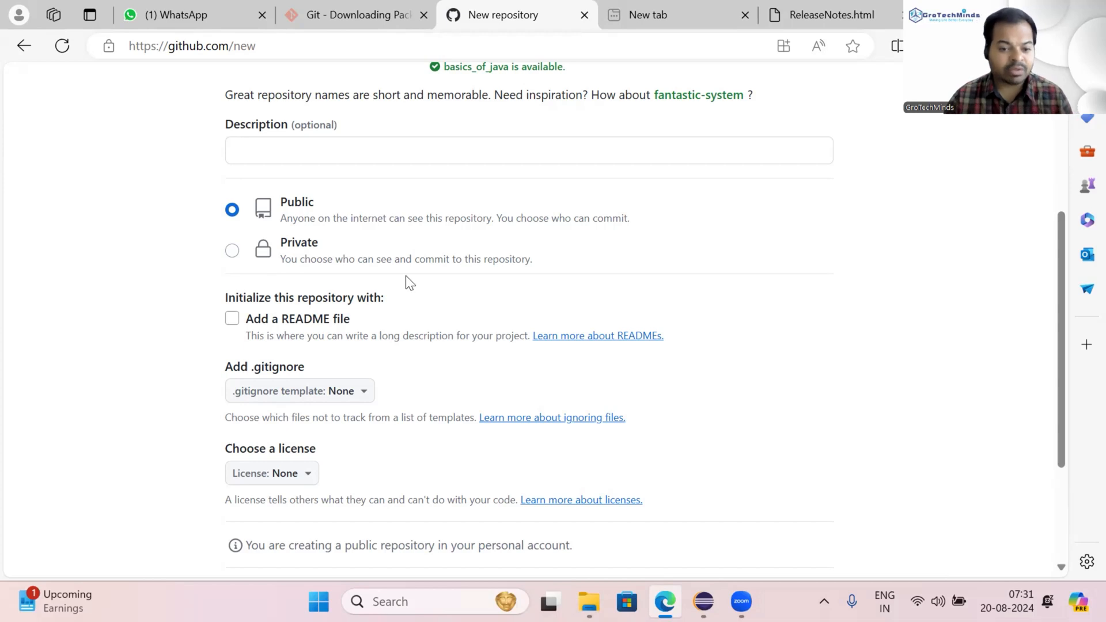
scroll(405, 276, down, 2)
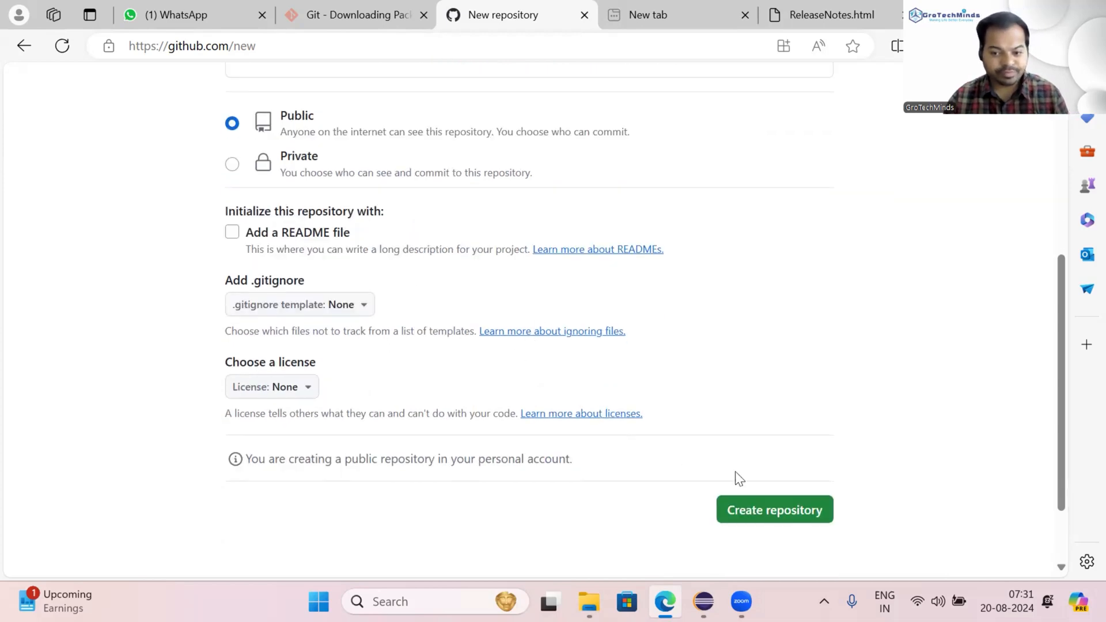
click(768, 507)
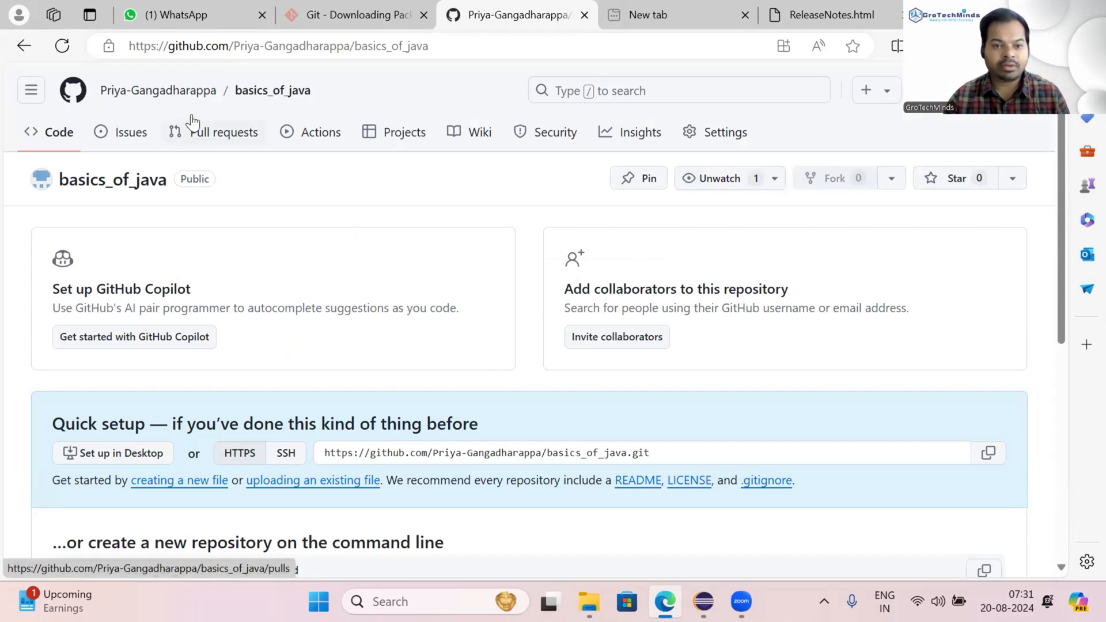
- Highlight the github, owner and basics_of_java parts of the repository URL, then minimize Edge
double_click(194, 46)
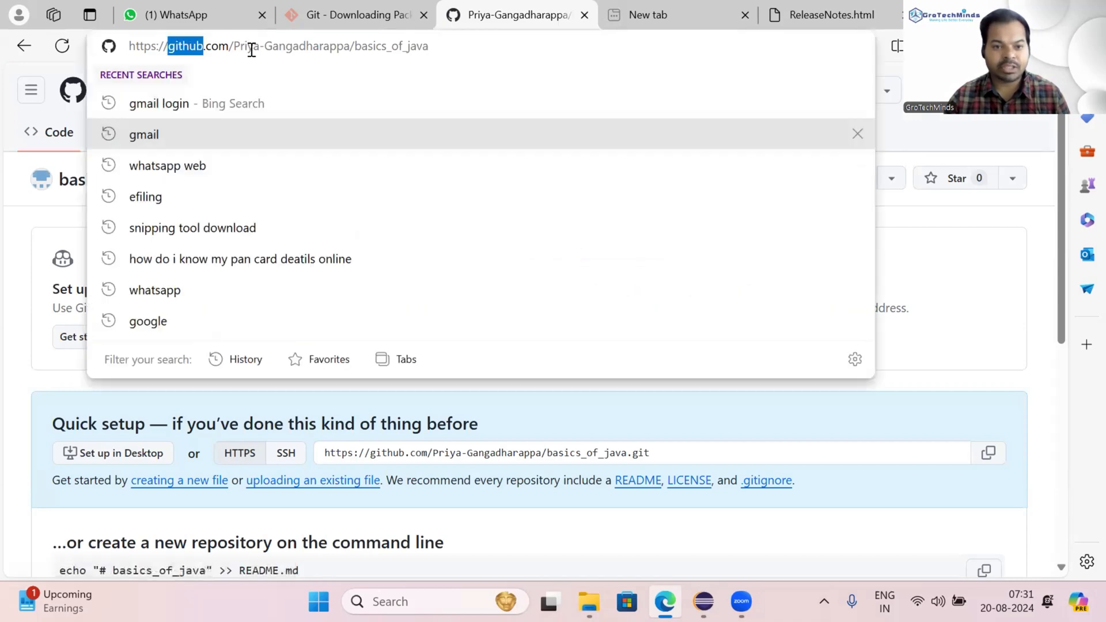
drag(240, 47, 330, 46)
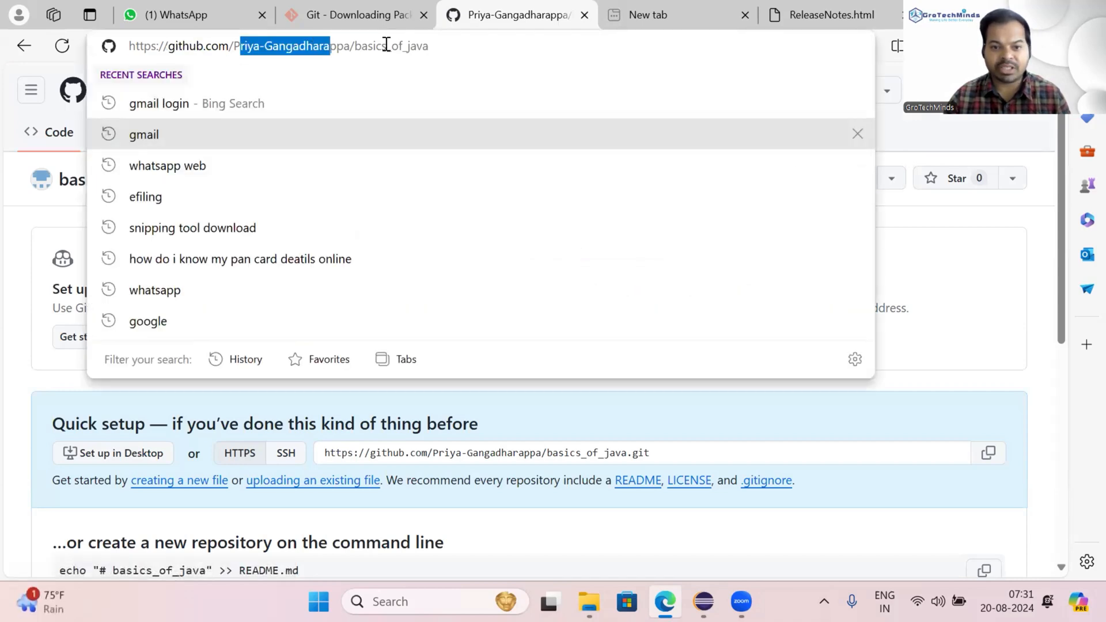
drag(424, 46, 362, 46)
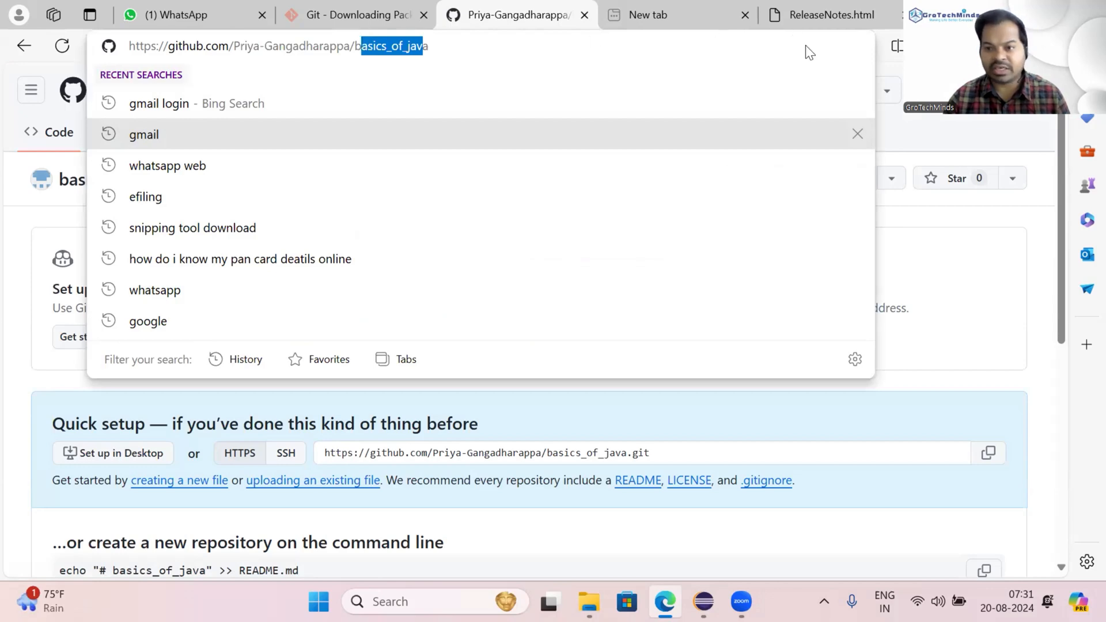
click(904, 132)
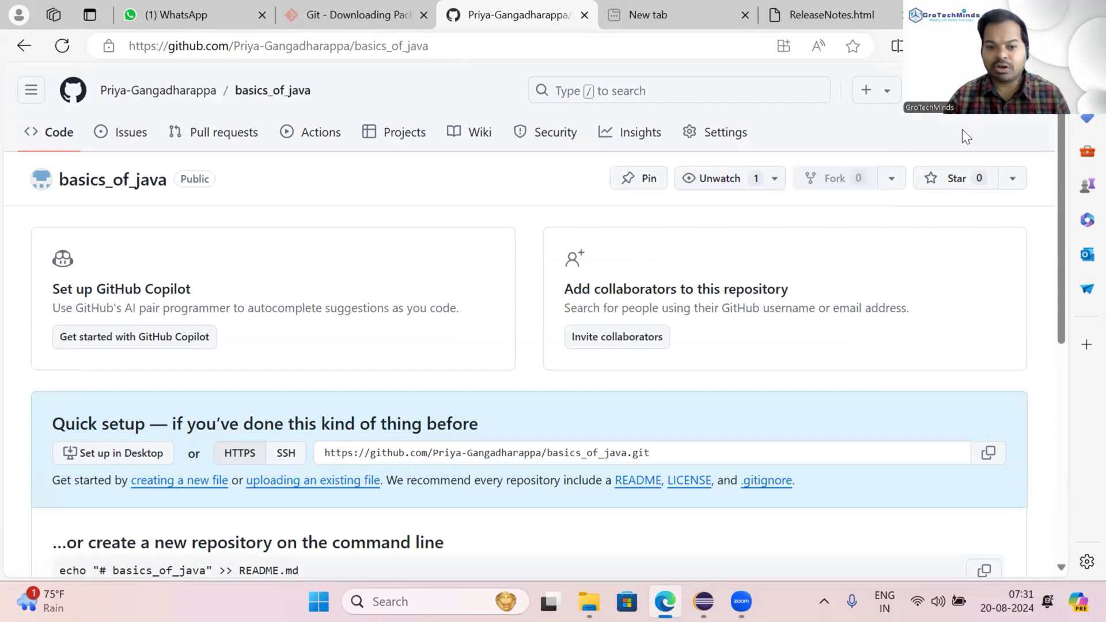
click(1006, 13)
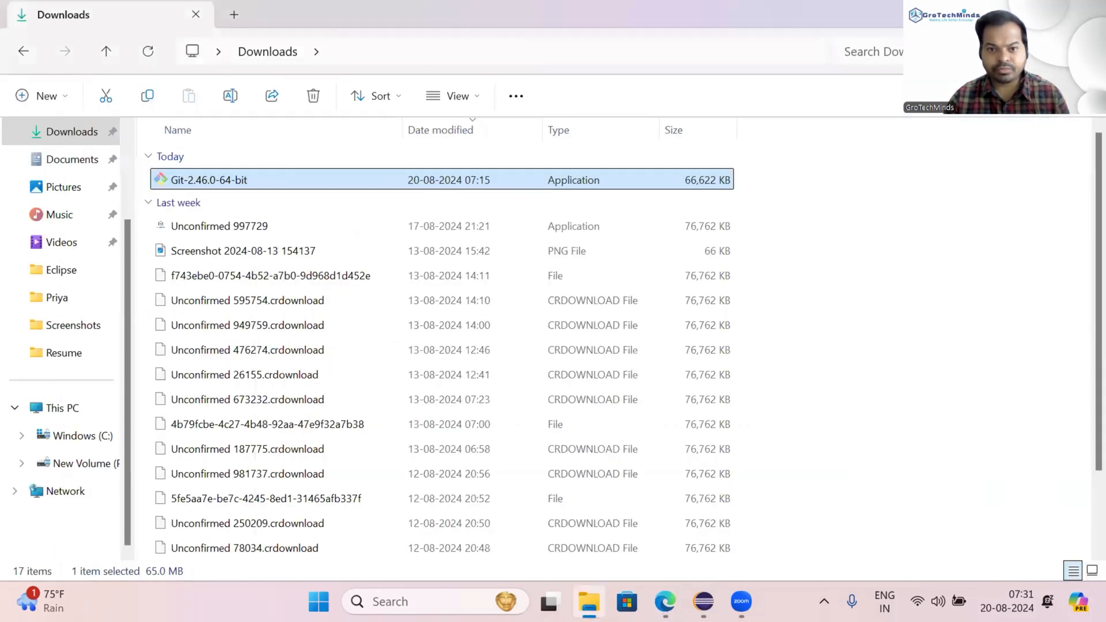
- Bring File Explorer back and open the New Volume (P:) drive
click(1006, 12)
click(1007, 13)
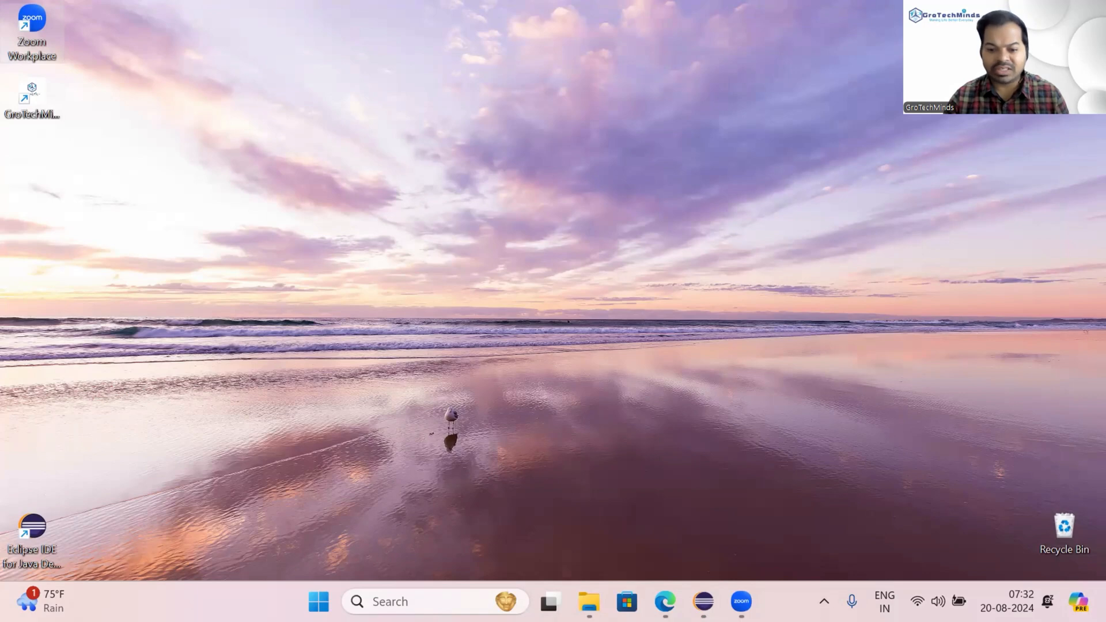
key(alt+Tab)
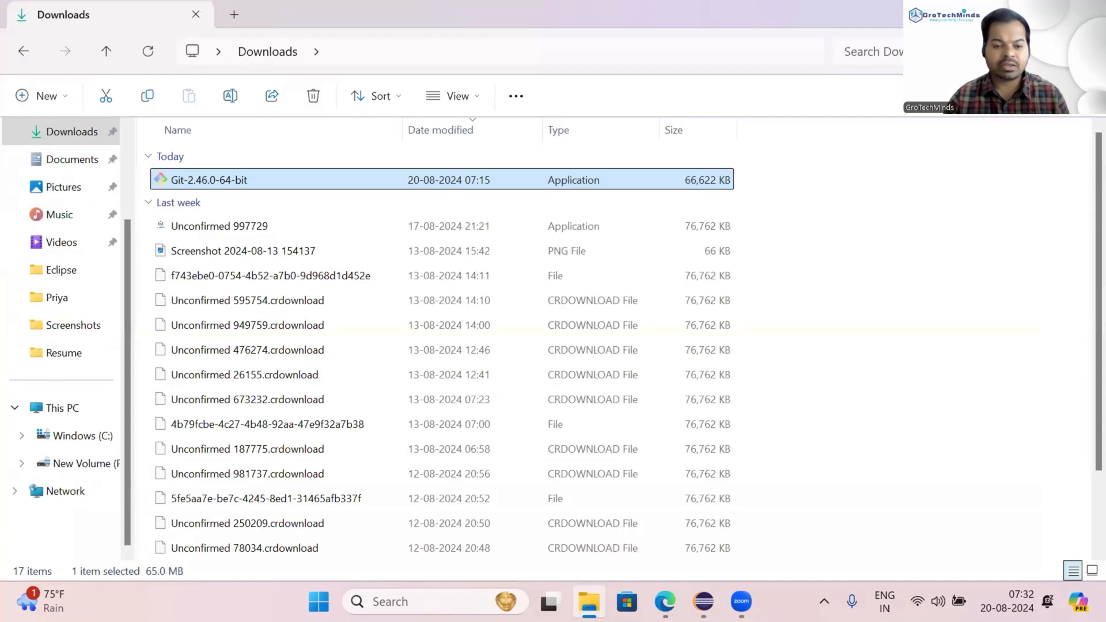
click(65, 467)
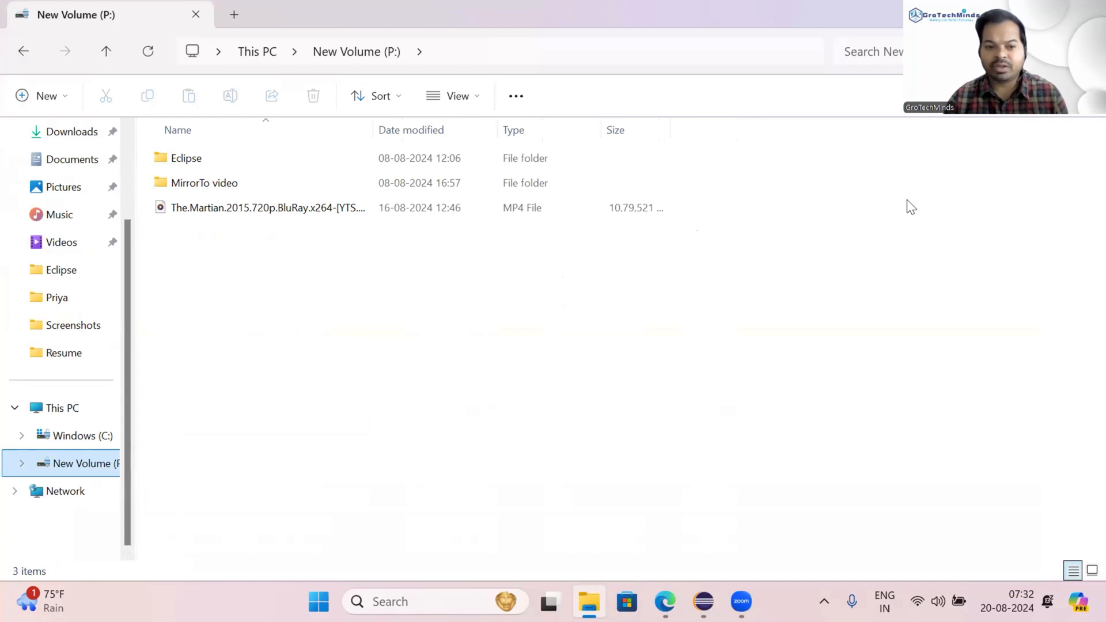
click(184, 296)
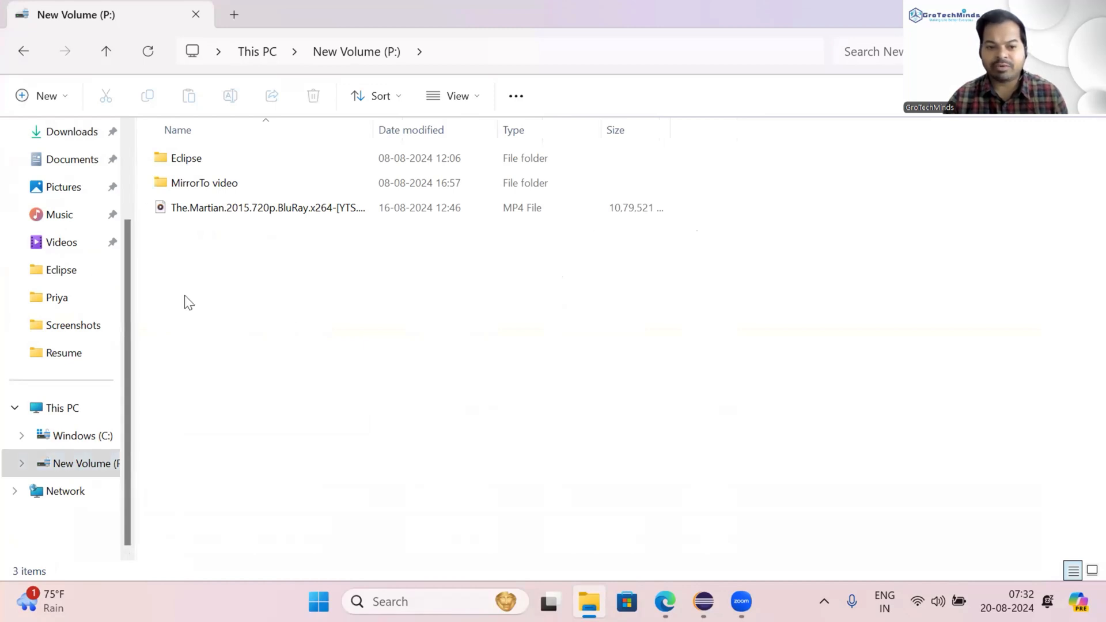
- Create a new folder on New Volume (P:) named 'GitHUb for Java'
right_click(185, 296)
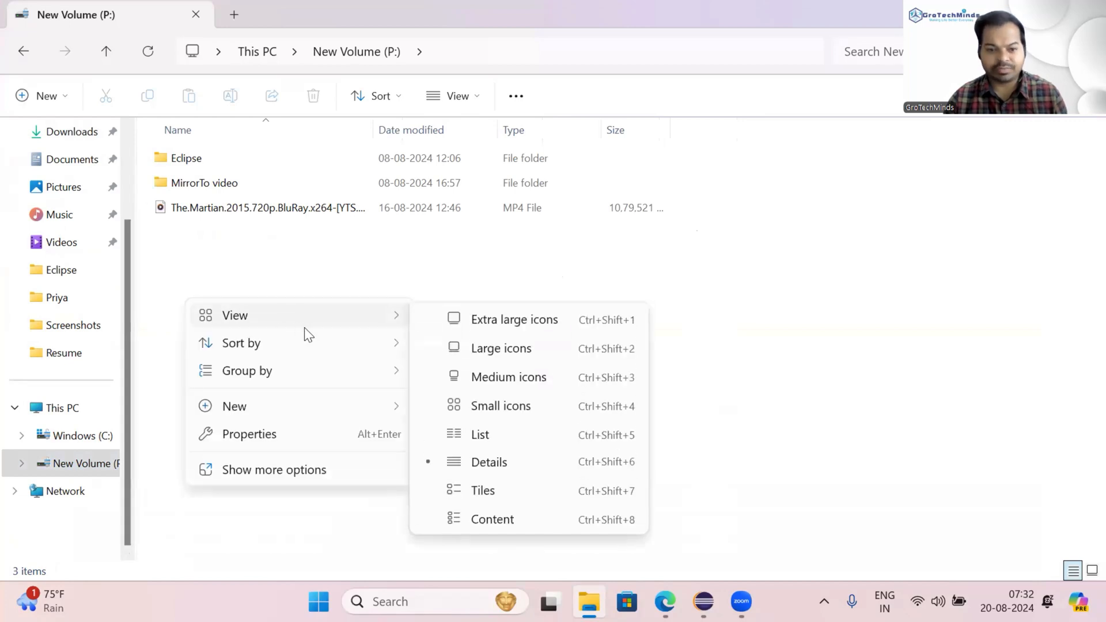
mouse_move(250, 405)
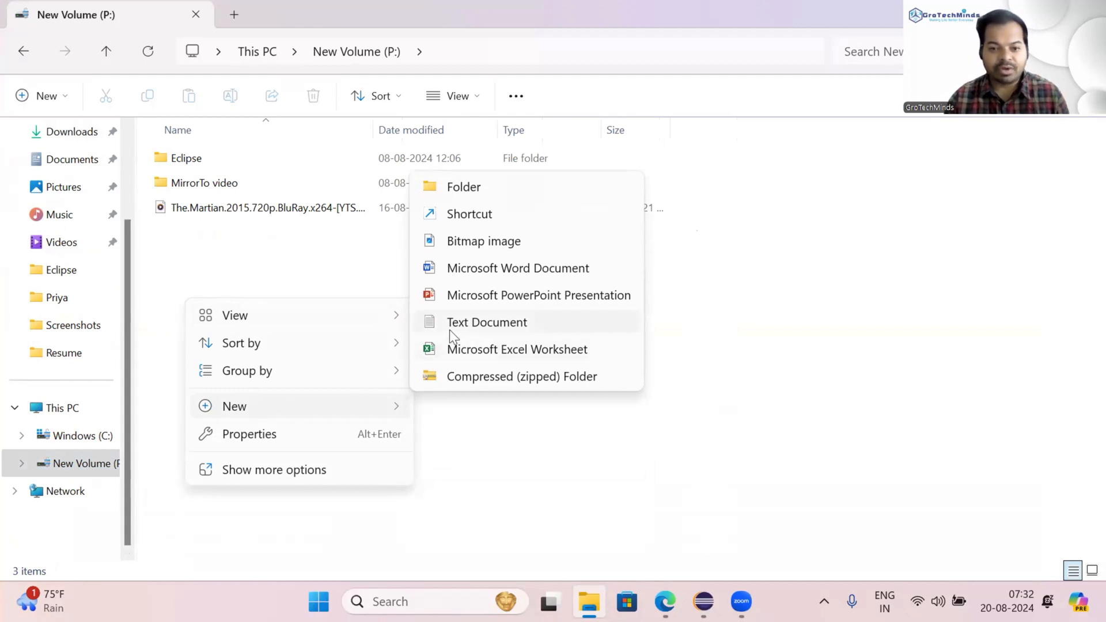
click(475, 188)
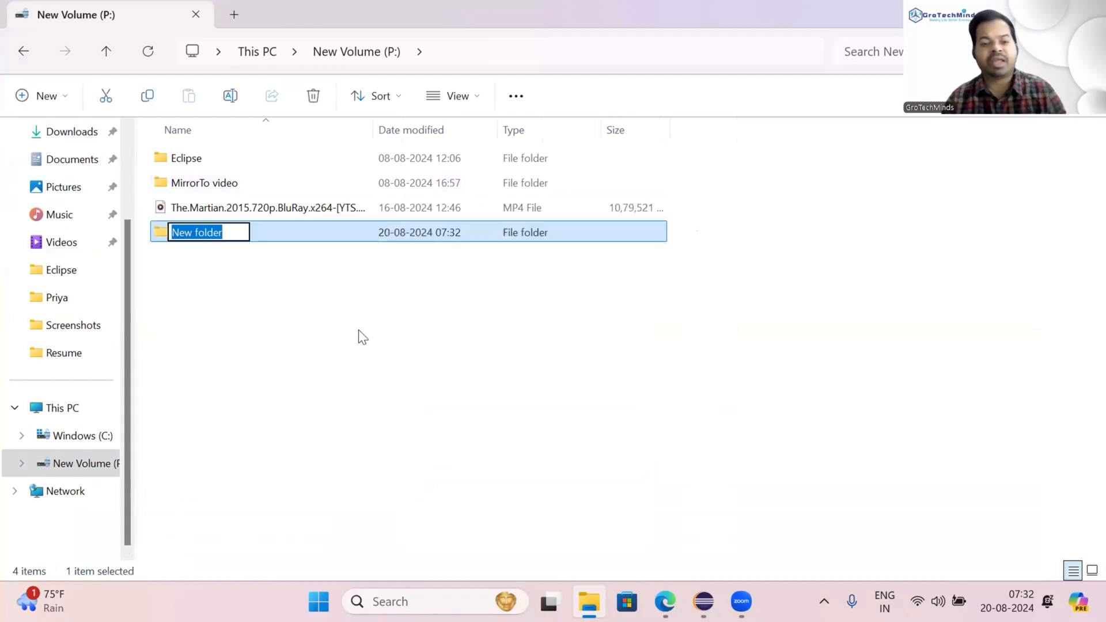
text(G)
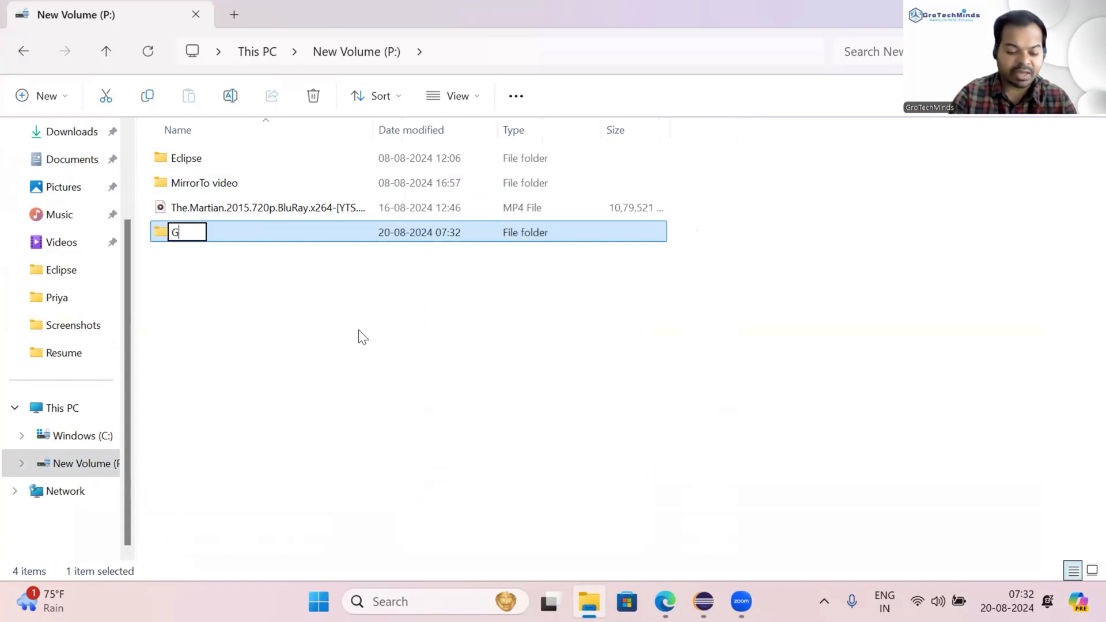
text(itHUb)
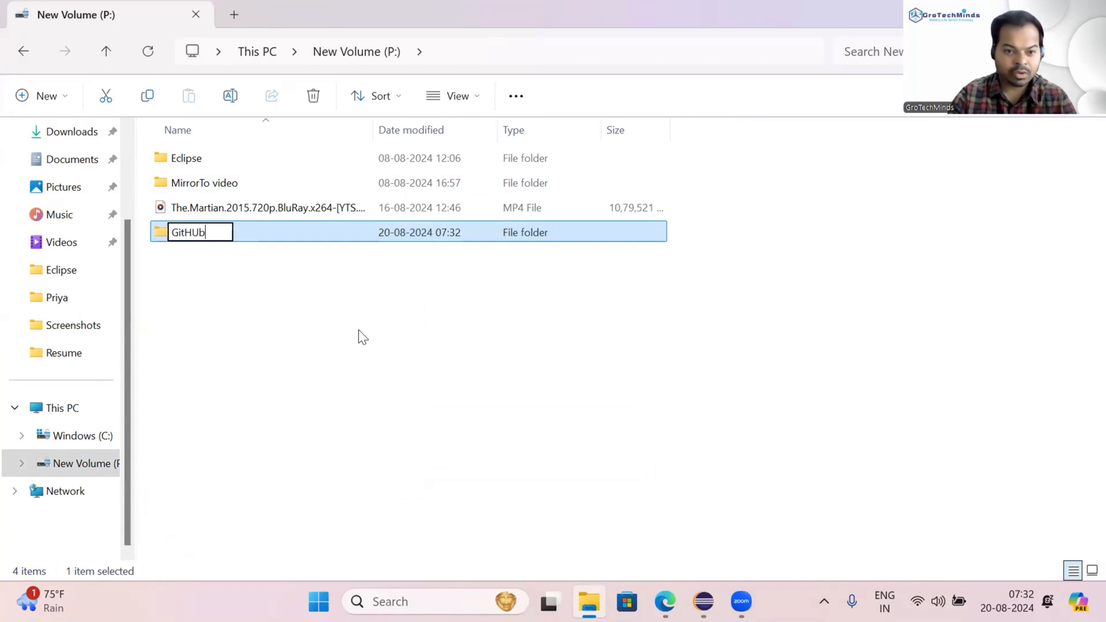
text(or)
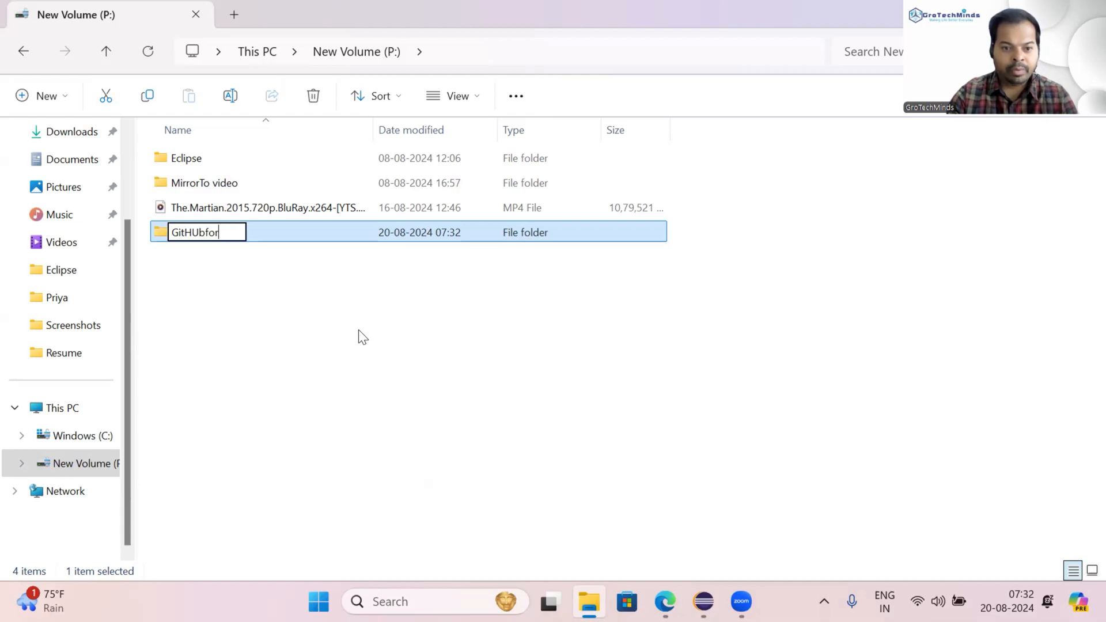
key(BackSpace)
key(BackSpace)
key(BackSpace)
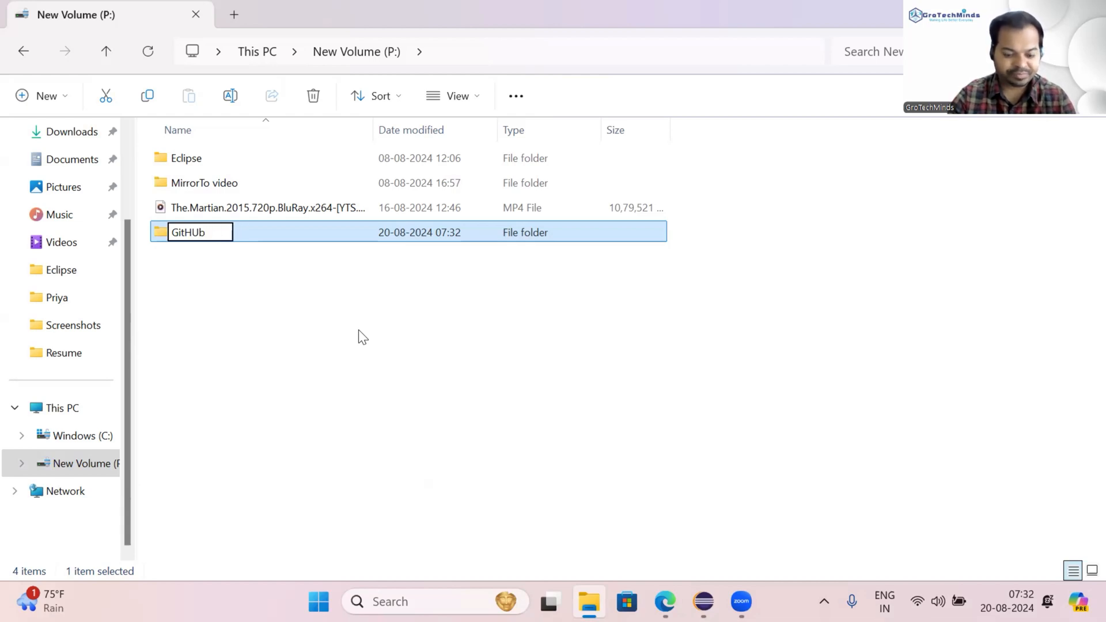
text(for  Java)
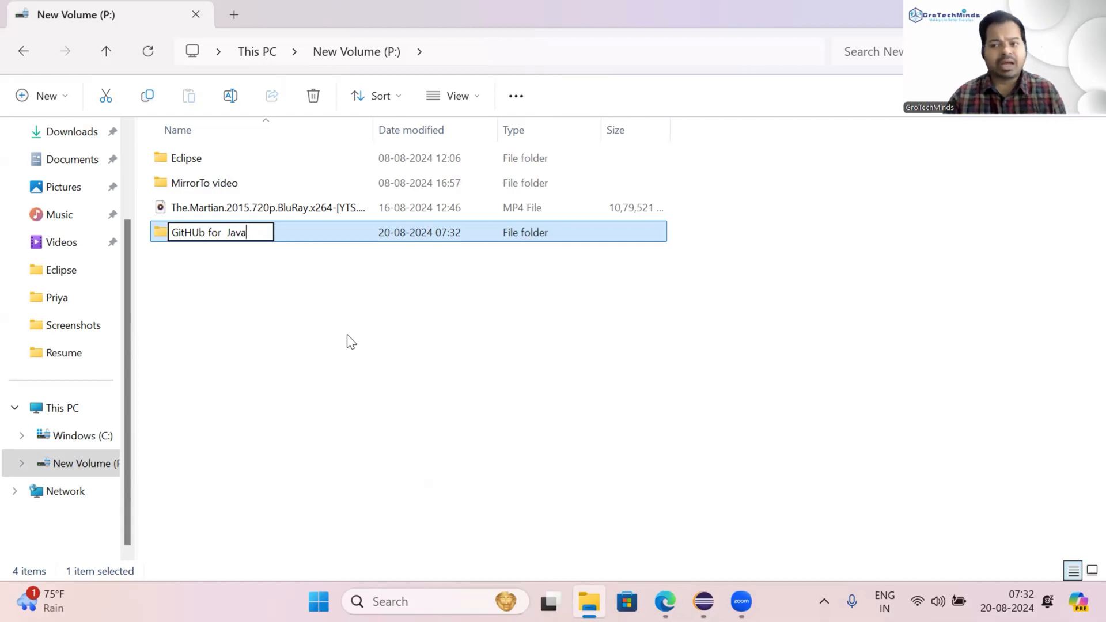
click(347, 334)
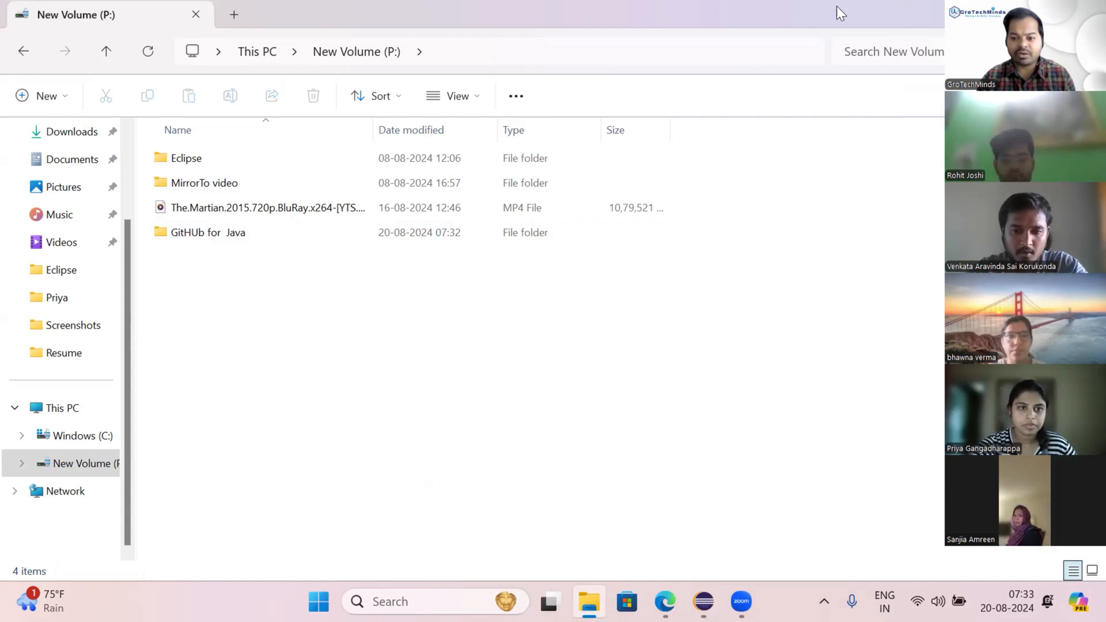
- Open the GitHUb for Java folder, launch Git Bash there, and reposition the terminal window
double_click(186, 233)
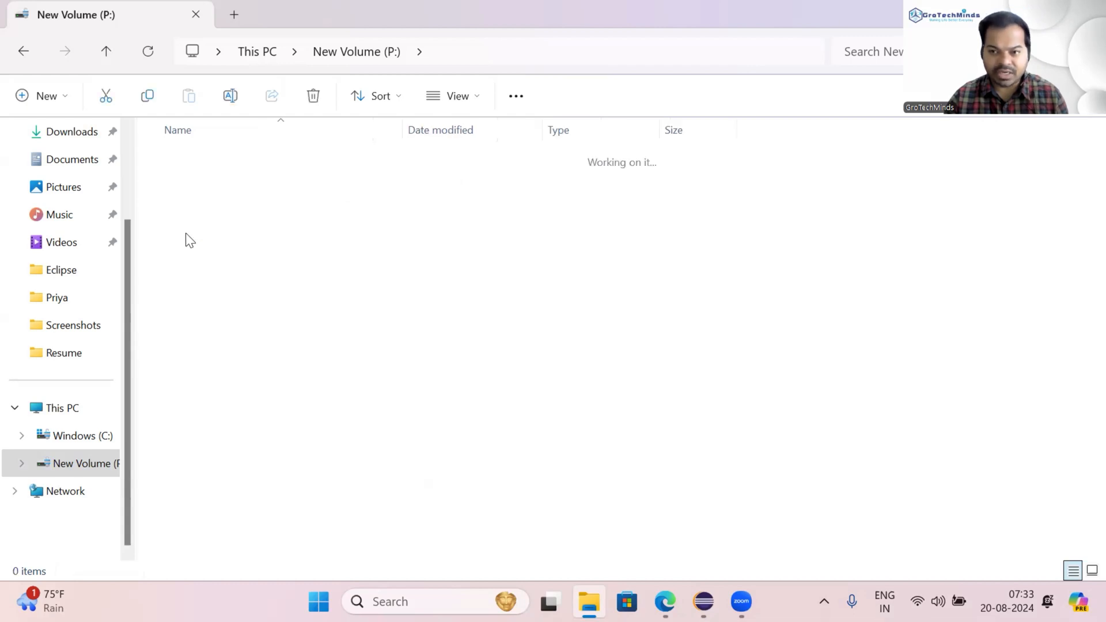
right_click(295, 283)
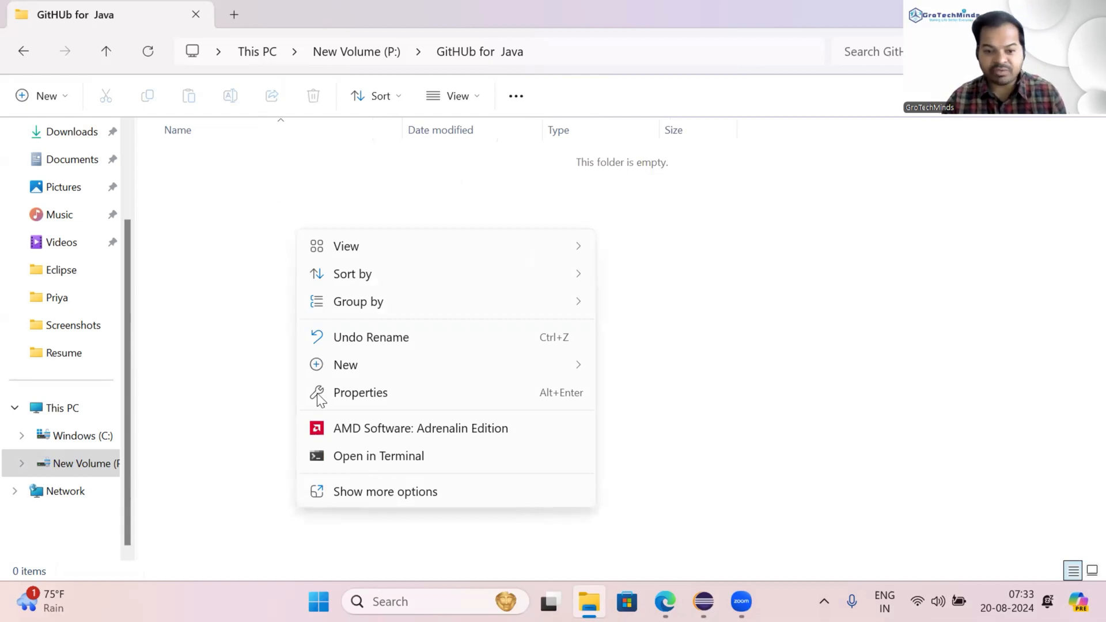
click(377, 498)
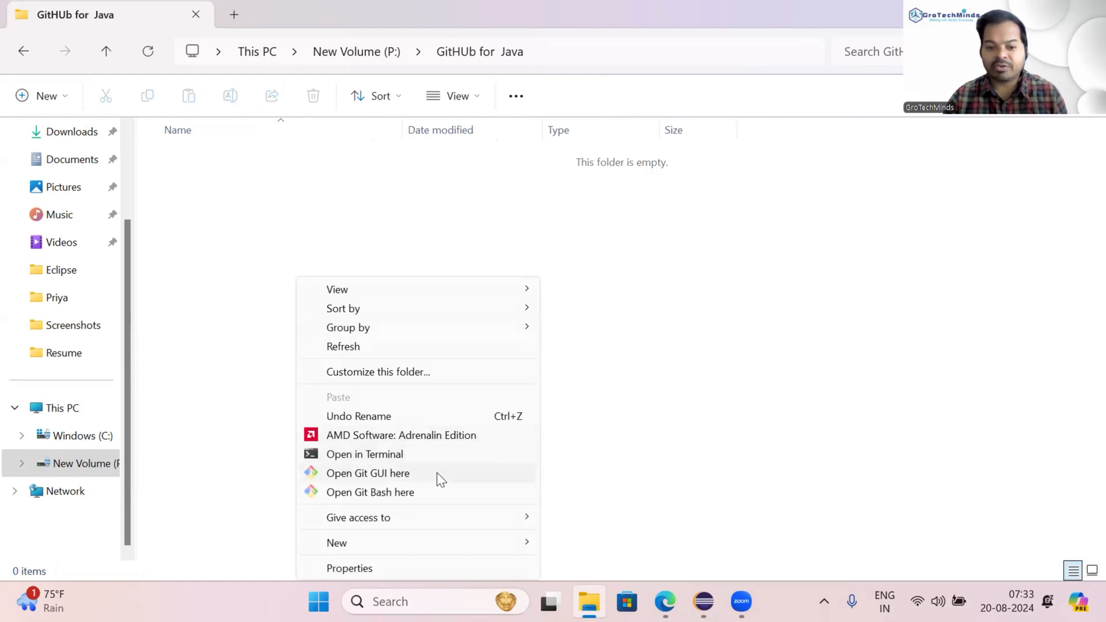
click(375, 496)
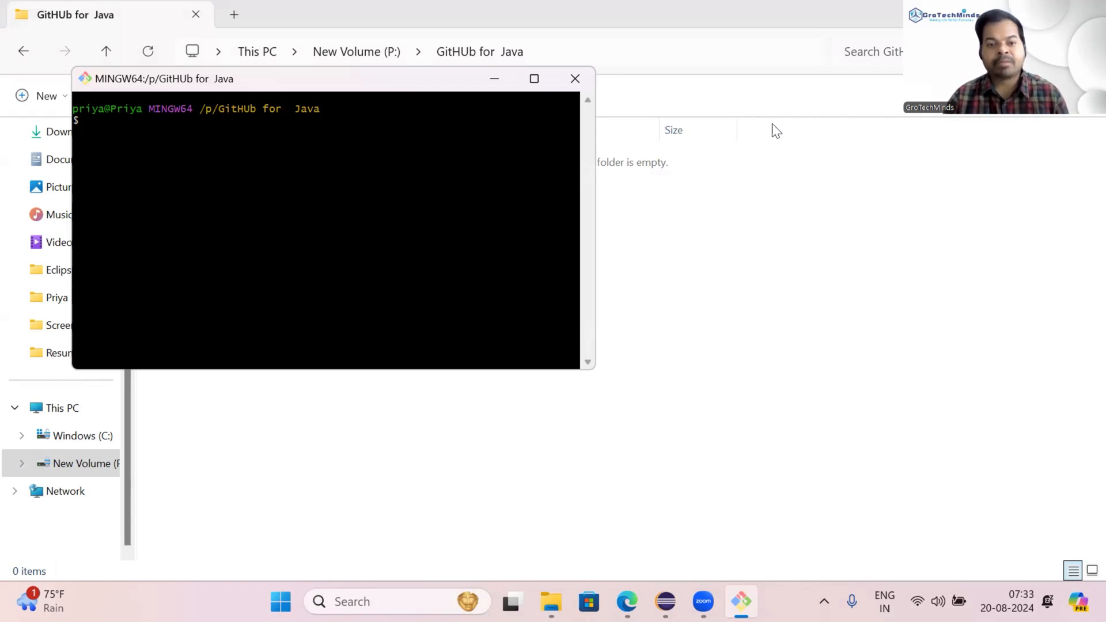
drag(401, 79, 466, 123)
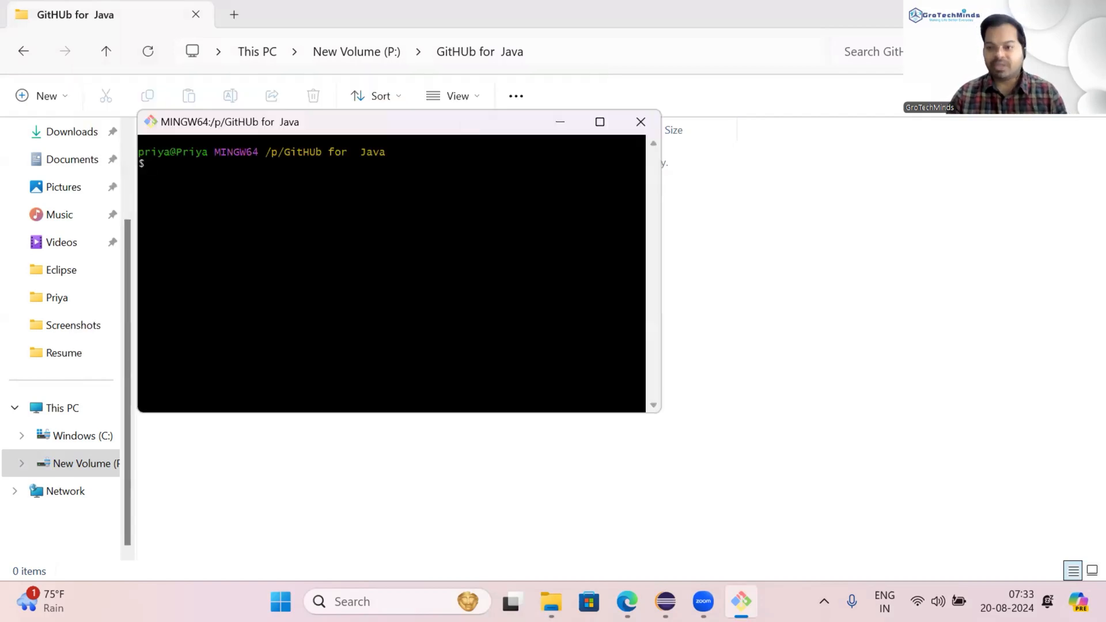
double_click(493, 124)
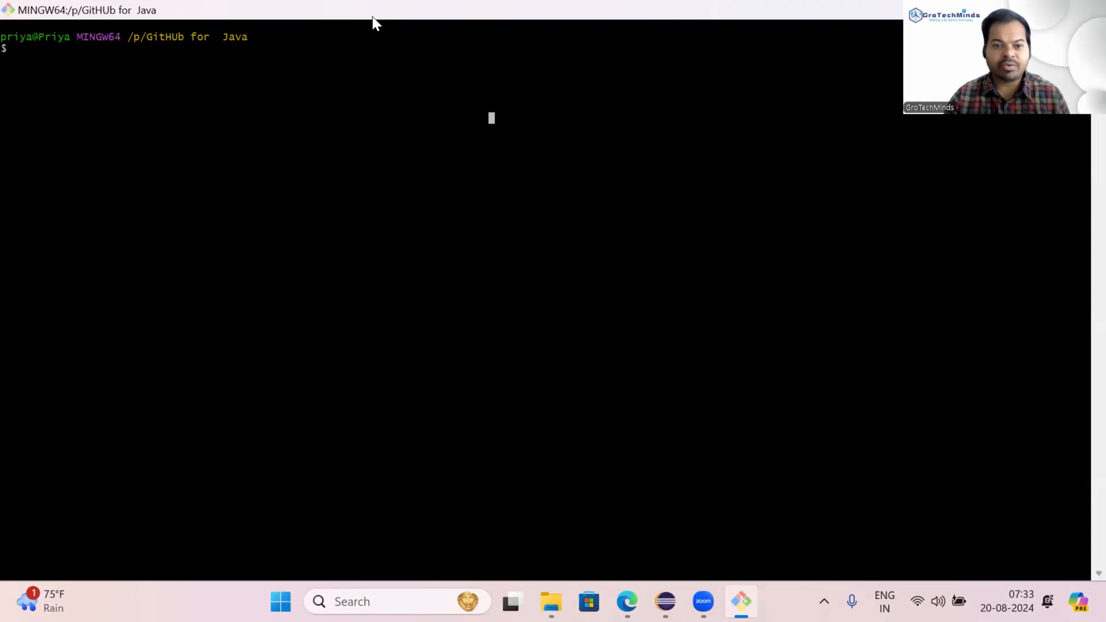
double_click(395, 12)
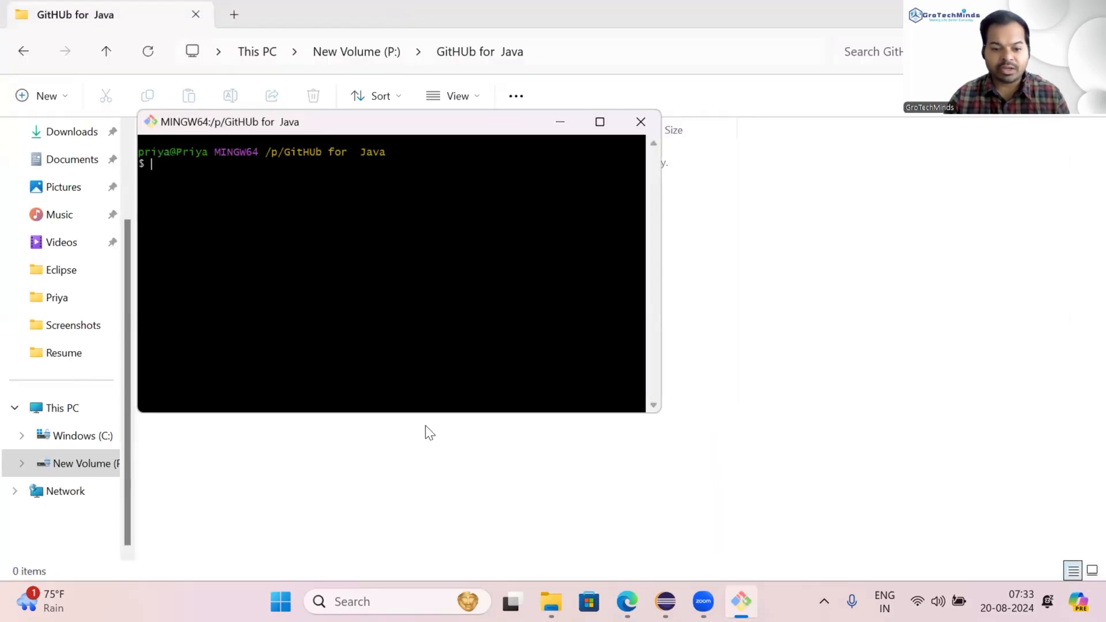
- Launch Command Prompt from Start search and run the mistyped git -version
click(280, 601)
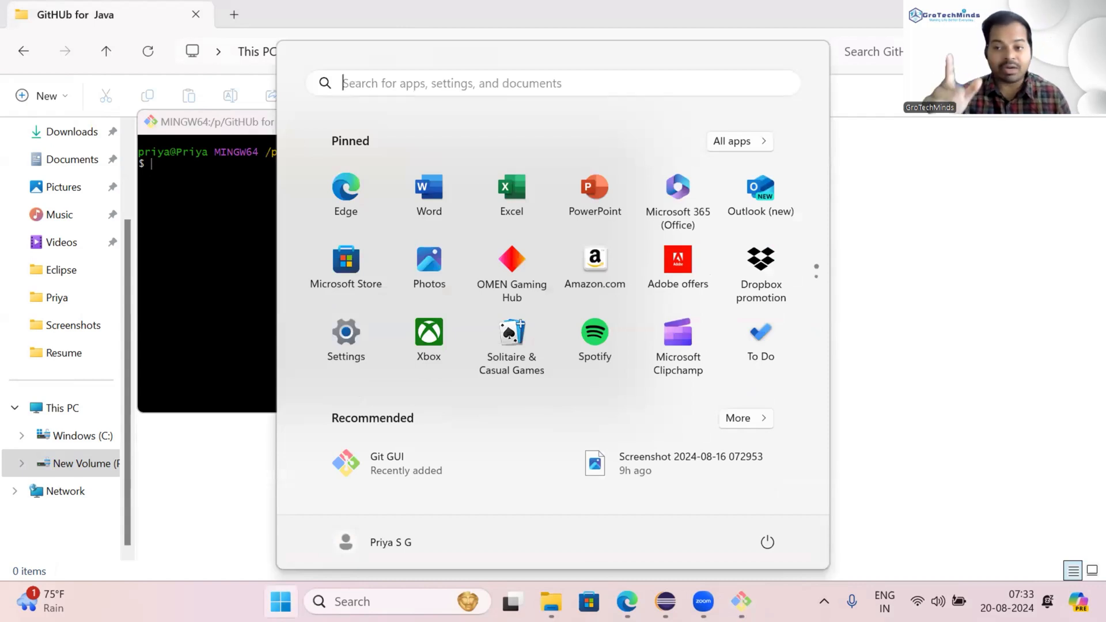
text(comm)
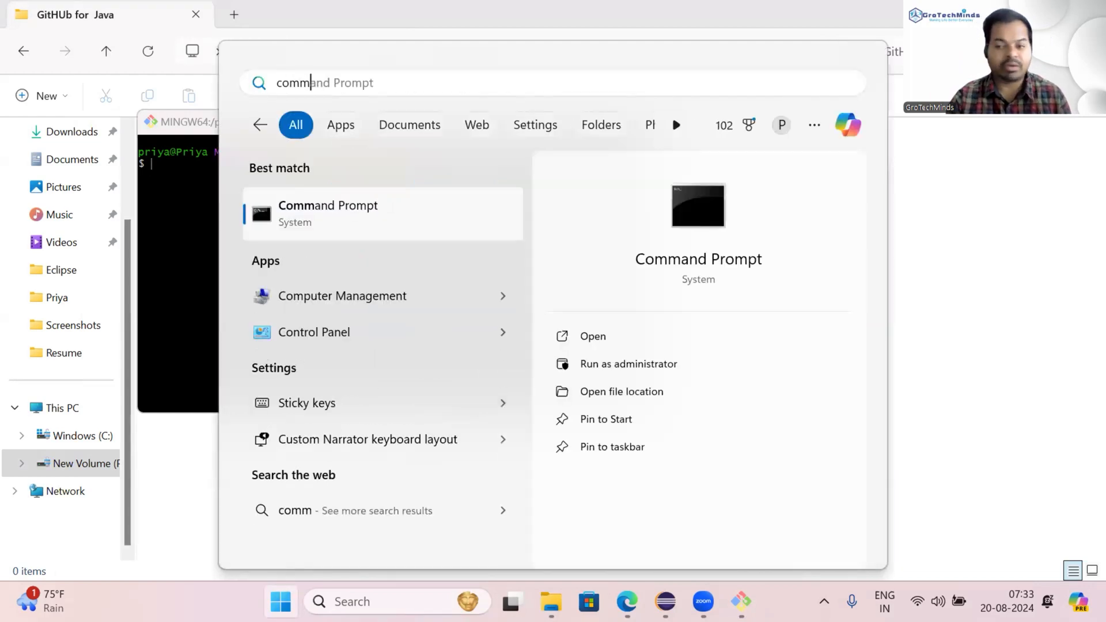
key(Return)
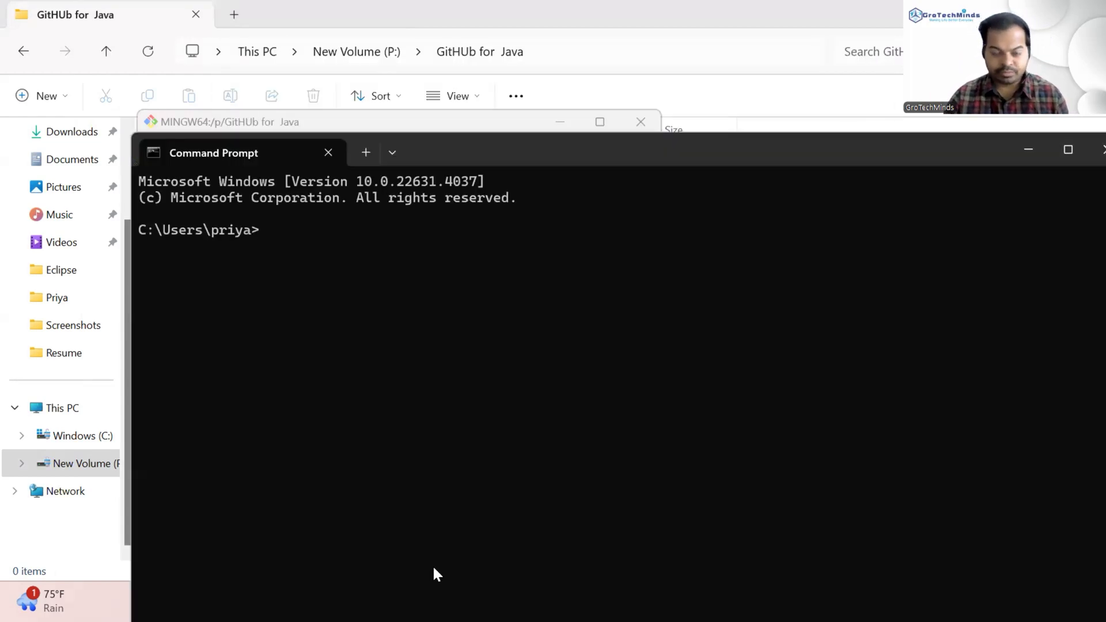
text(j)
key(BackSpace)
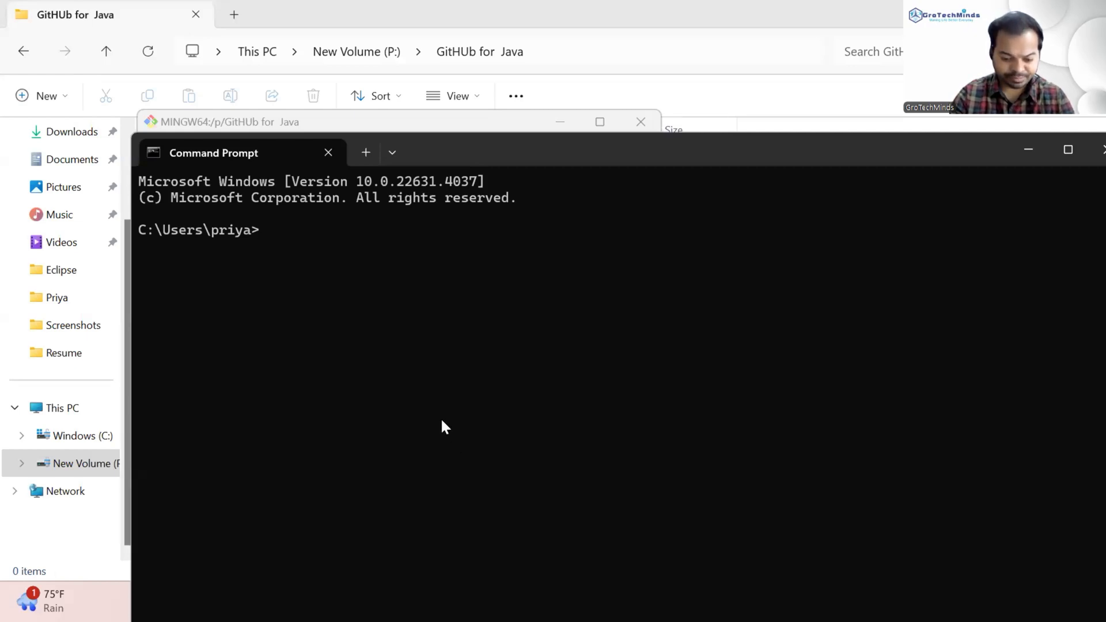
text(git)
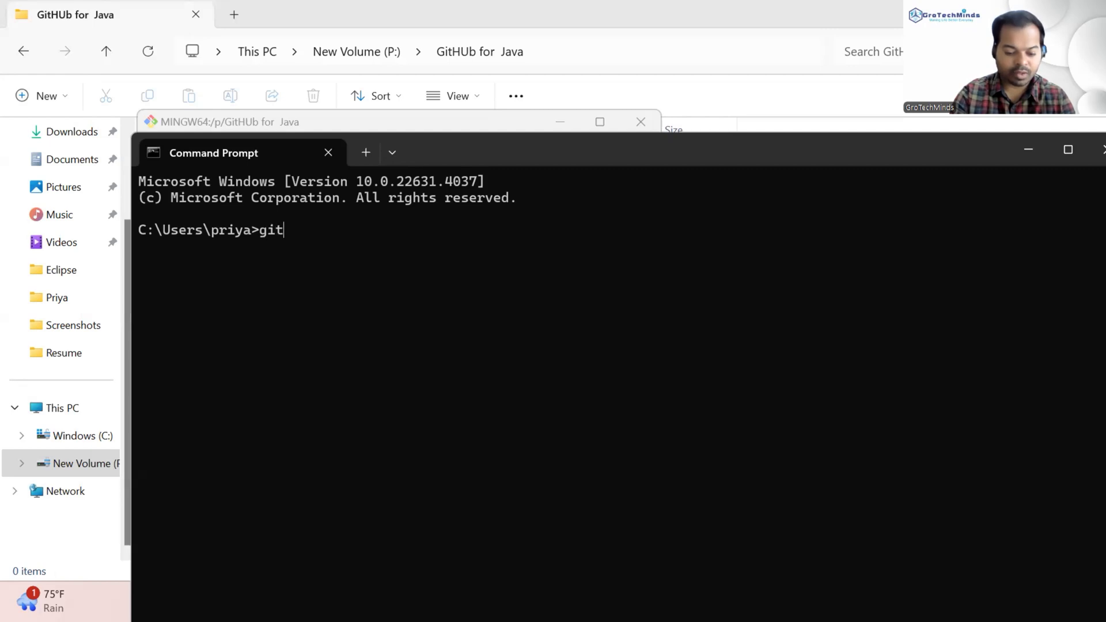
text( version)
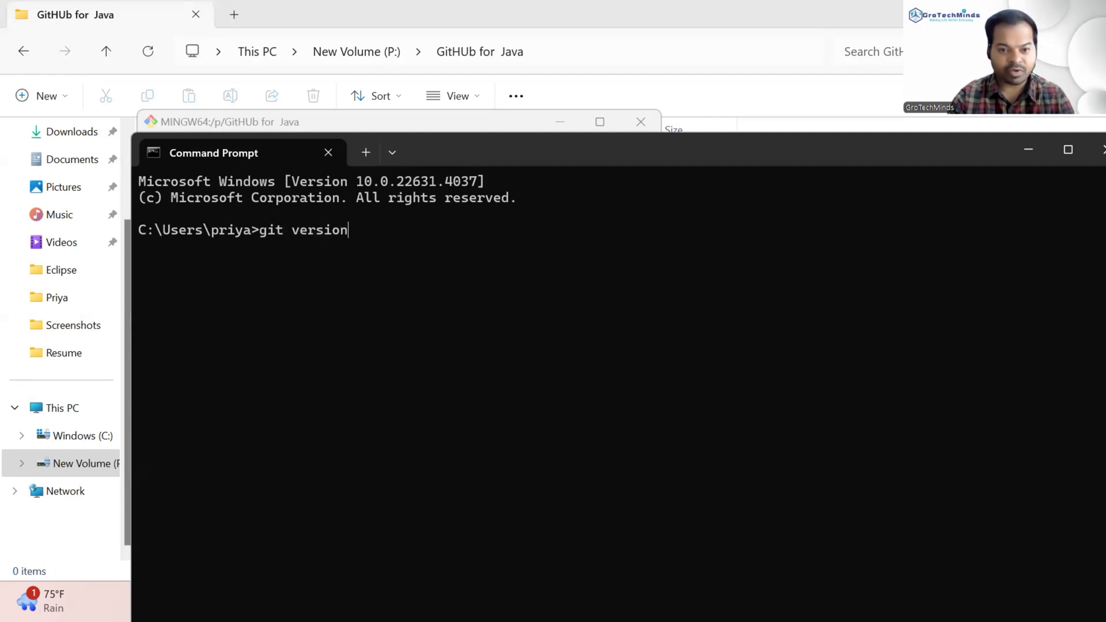
key(Left)
key(Left)
key(Left)
key(Left)
key(Left)
key(Left)
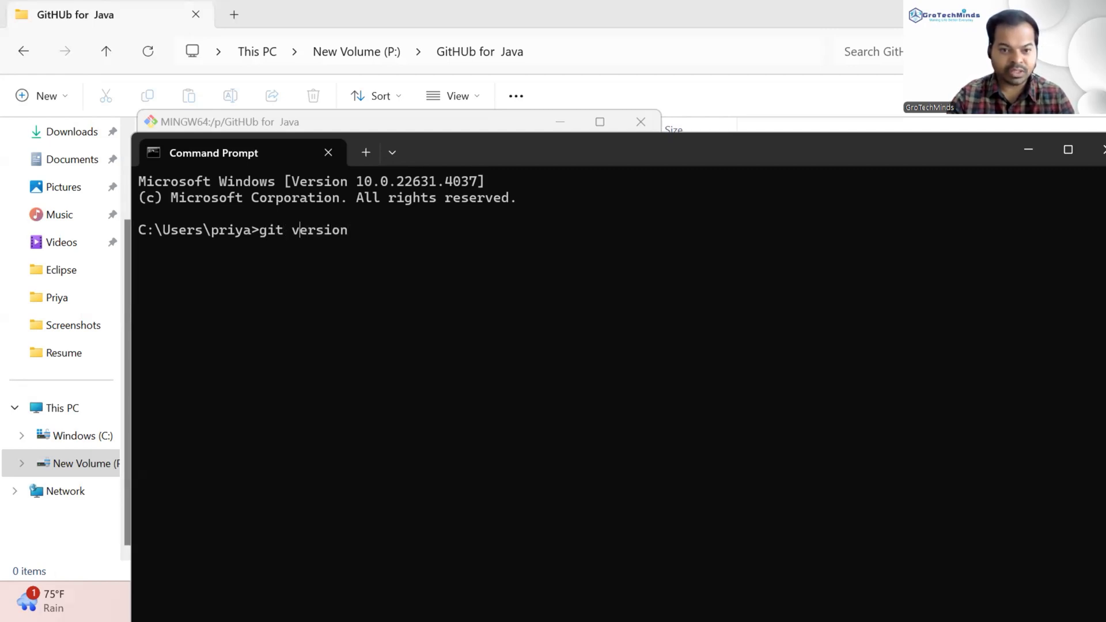
text(-)
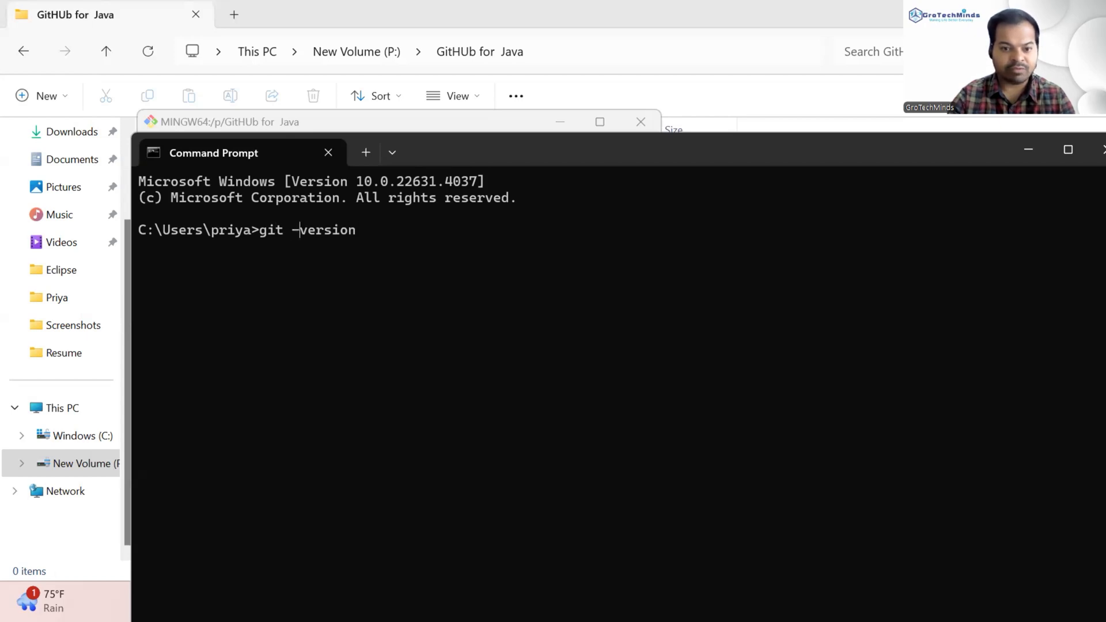
key(Return)
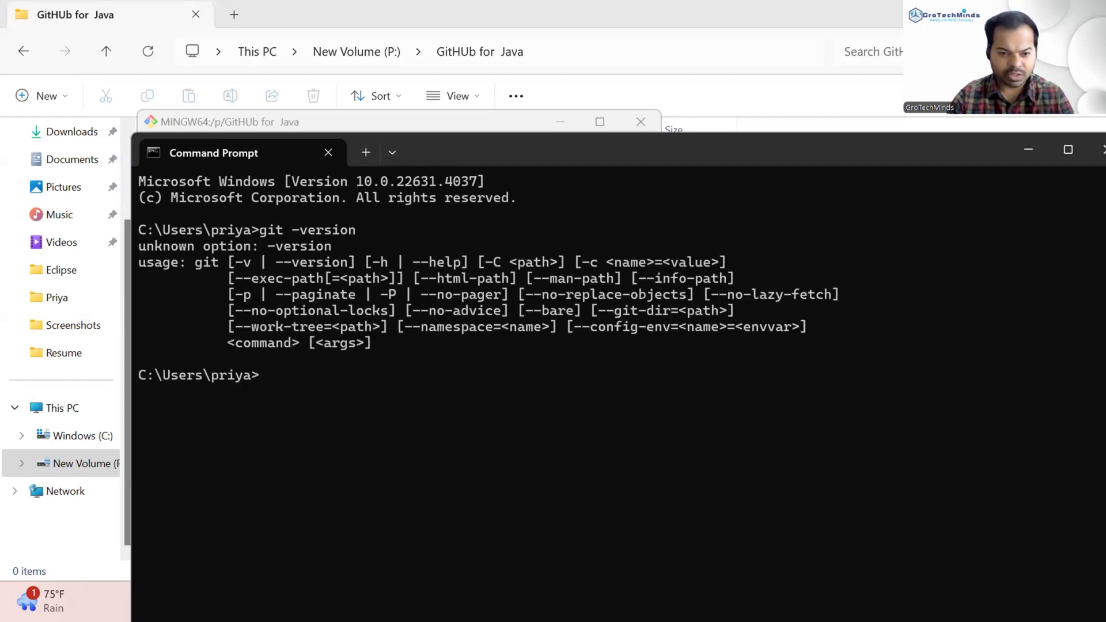
- Rerun it as git --version, showing git version 2.46.0.windows.1
key(Up)
key(Left)
key(Left)
key(Left)
key(Left)
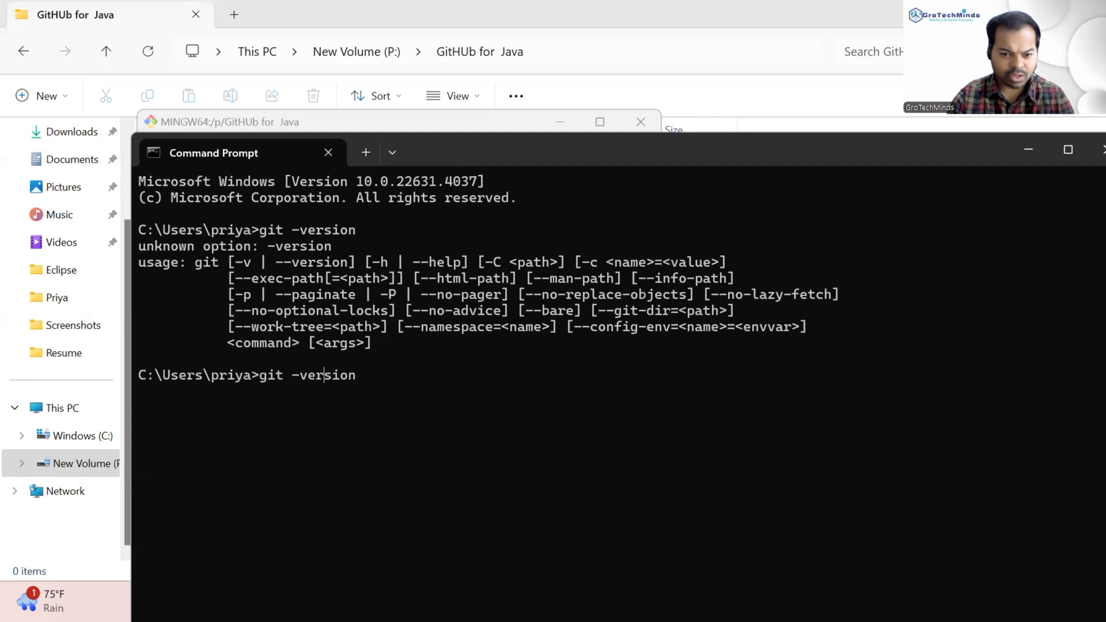
key(Left)
key(Left)
key(Left)
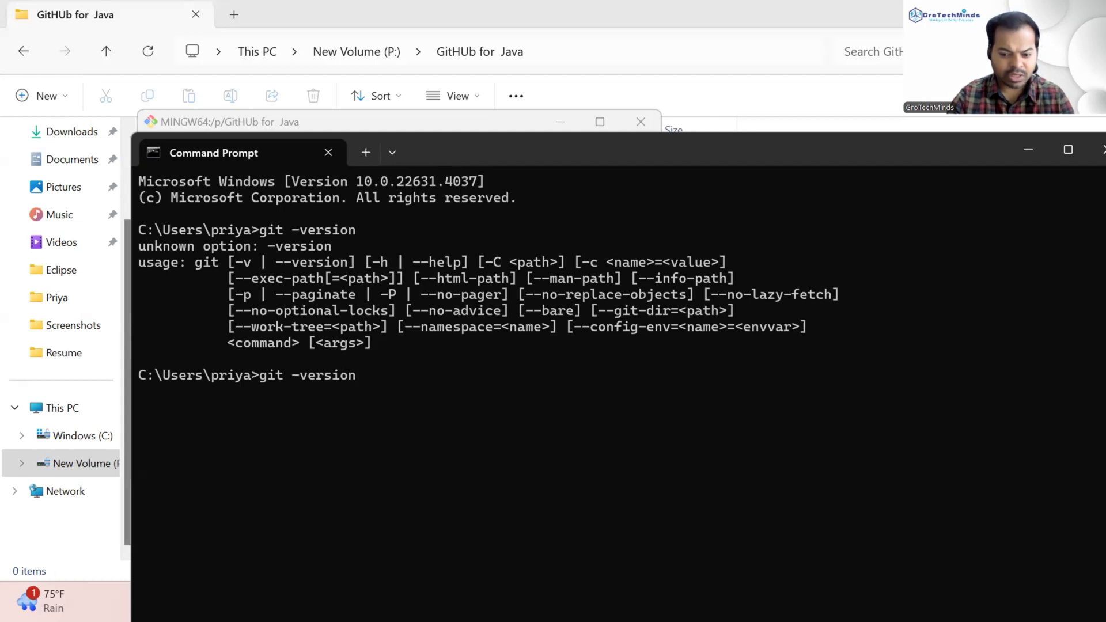
text(-)
key(Return)
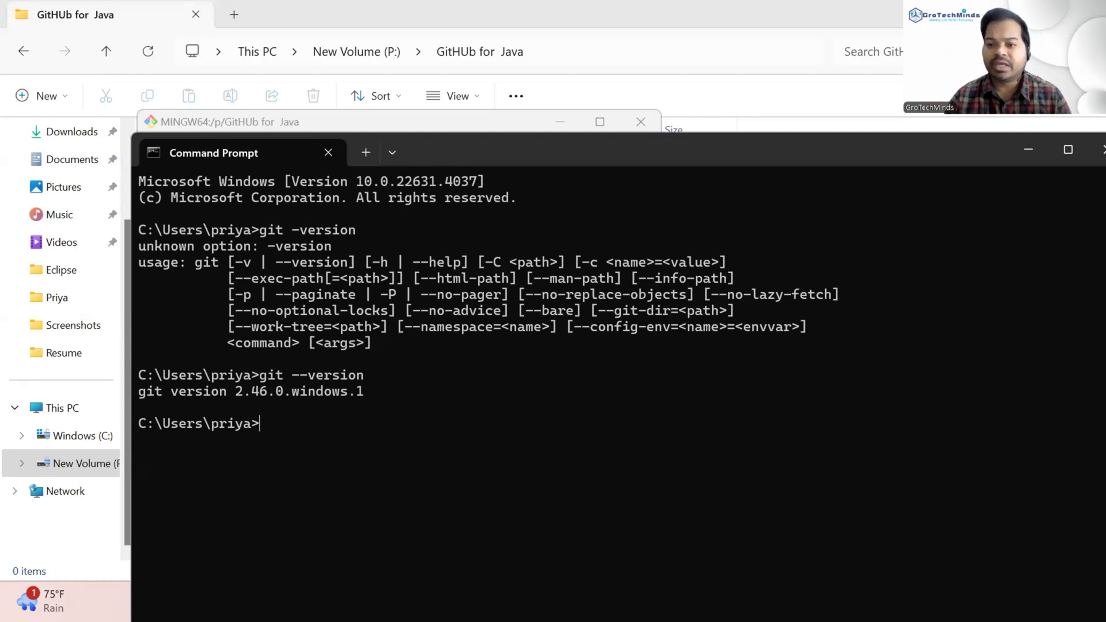
drag(383, 392, 132, 390)
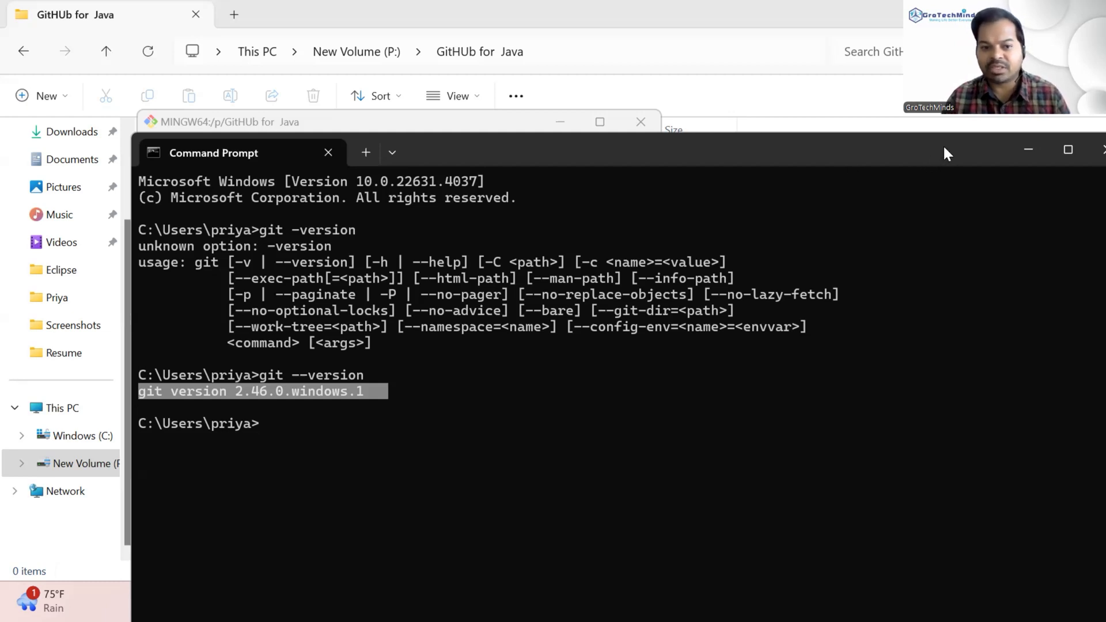
drag(945, 151, 841, 146)
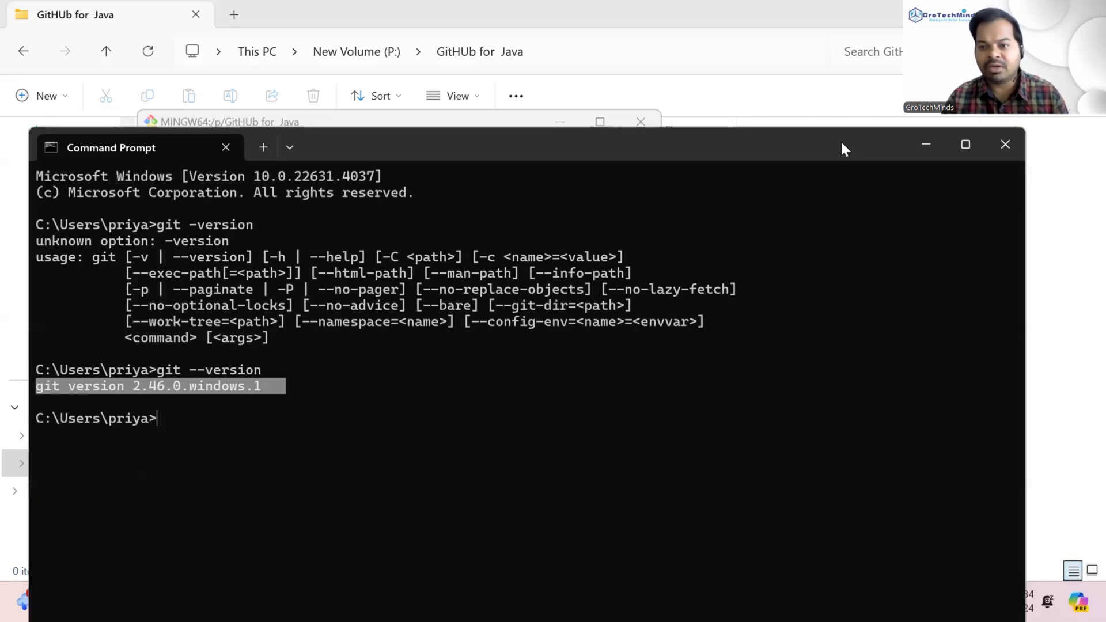
- Close the Command Prompt and the earlier Git Bash window
click(1005, 145)
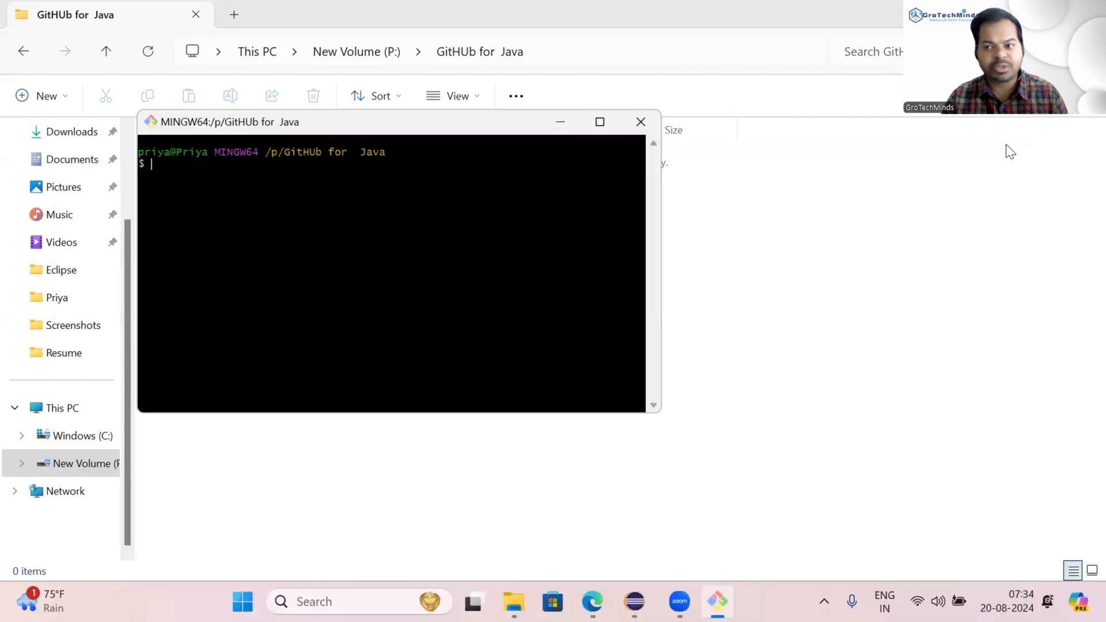
click(599, 122)
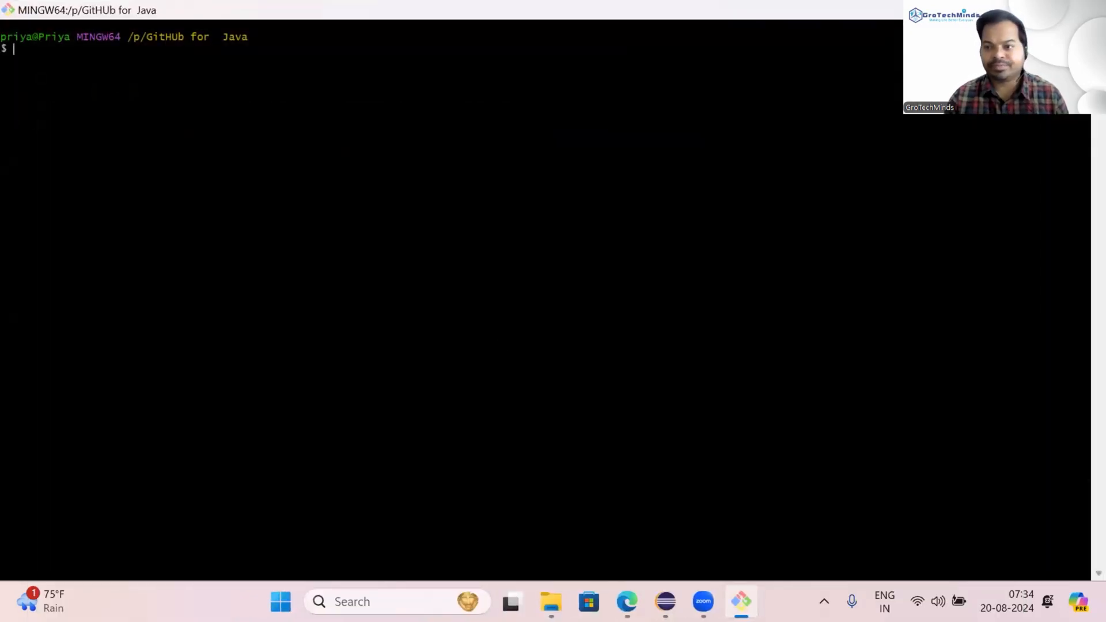
click(1091, 9)
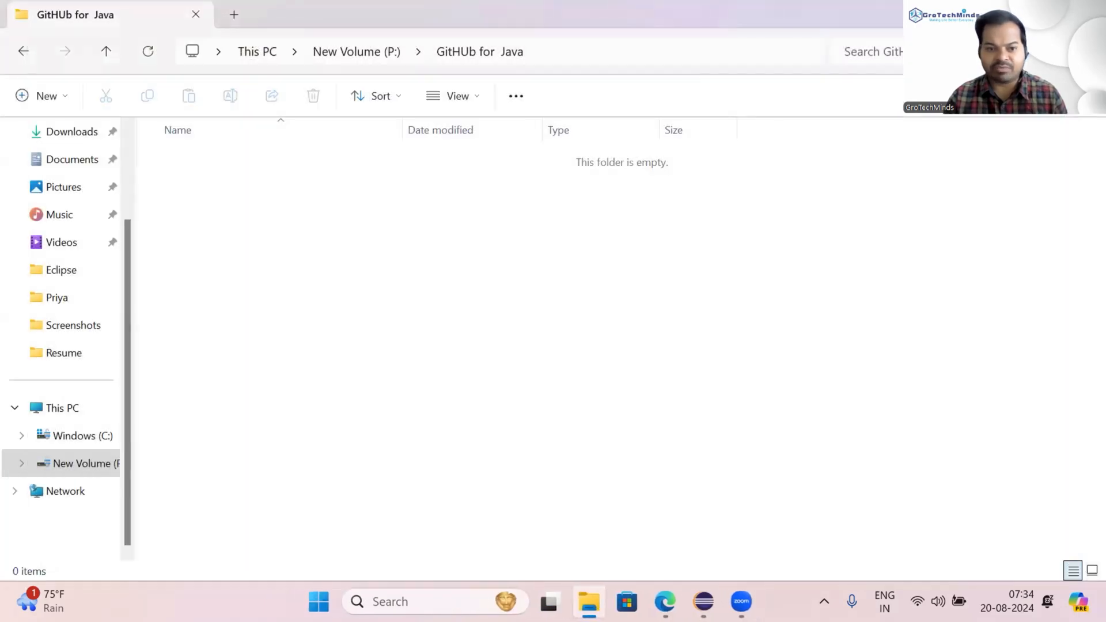
- Reopen GitHUb for Java from P: and launch a maximised Git Bash there
click(358, 50)
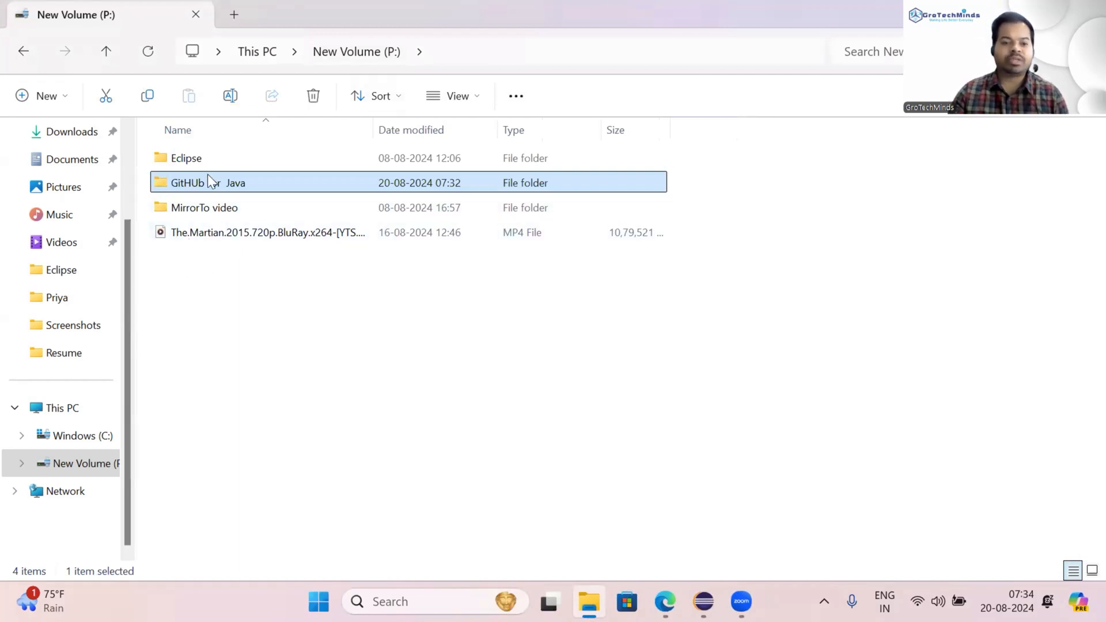
double_click(192, 182)
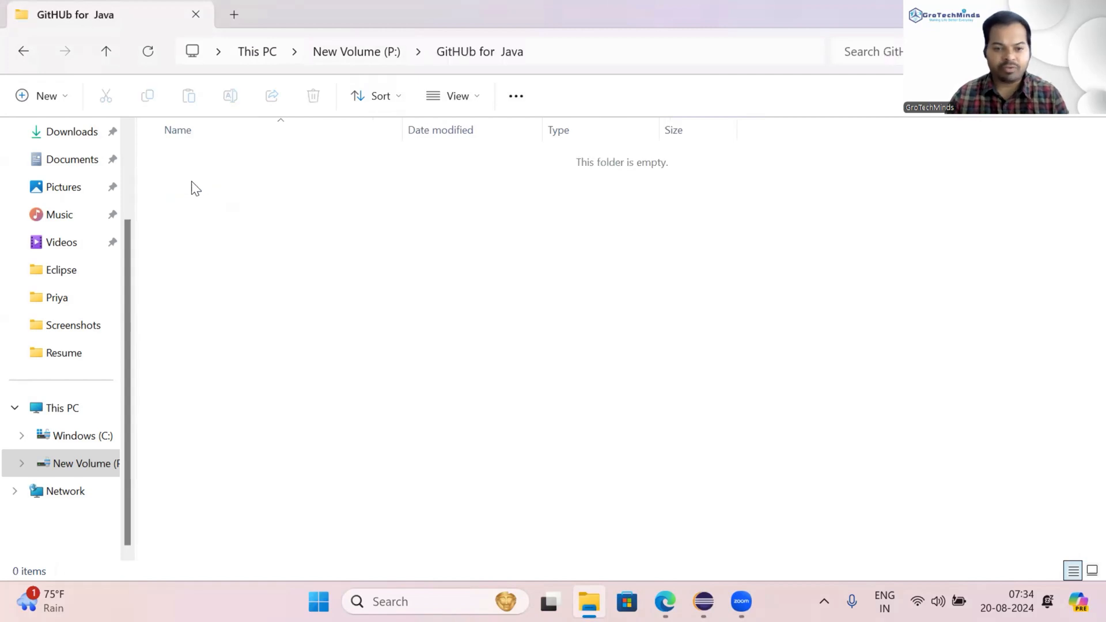
right_click(277, 251)
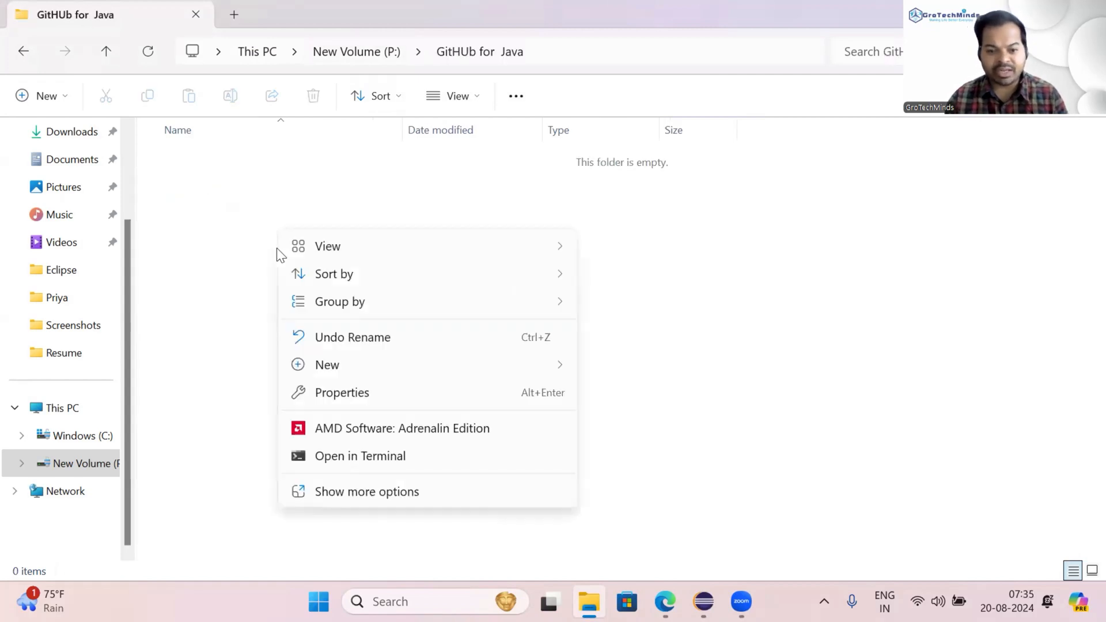
click(358, 493)
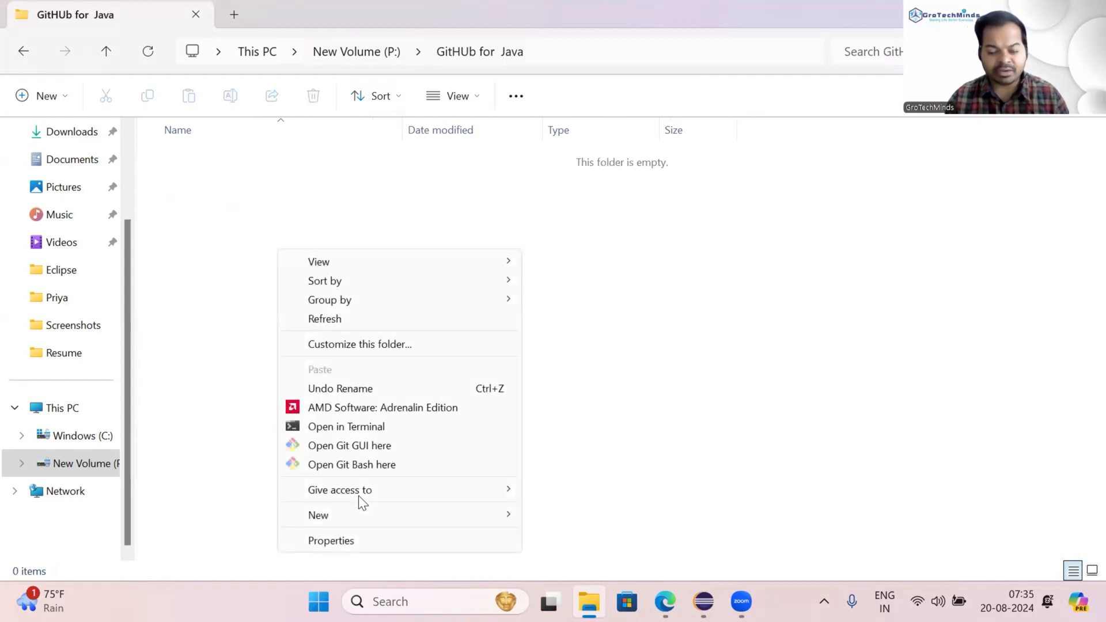
click(370, 464)
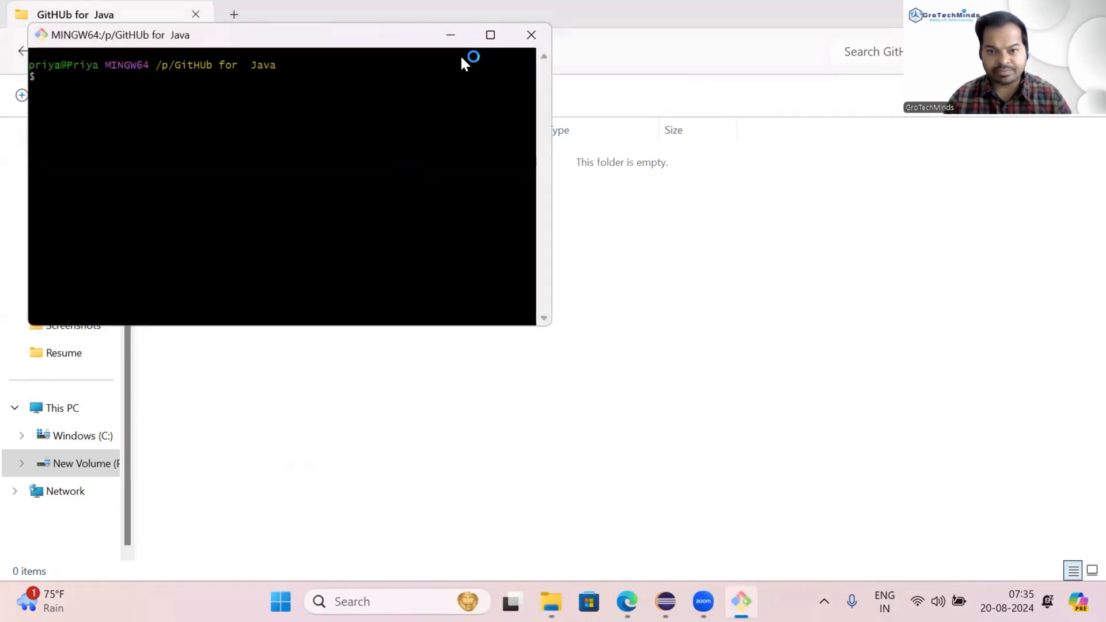
click(490, 35)
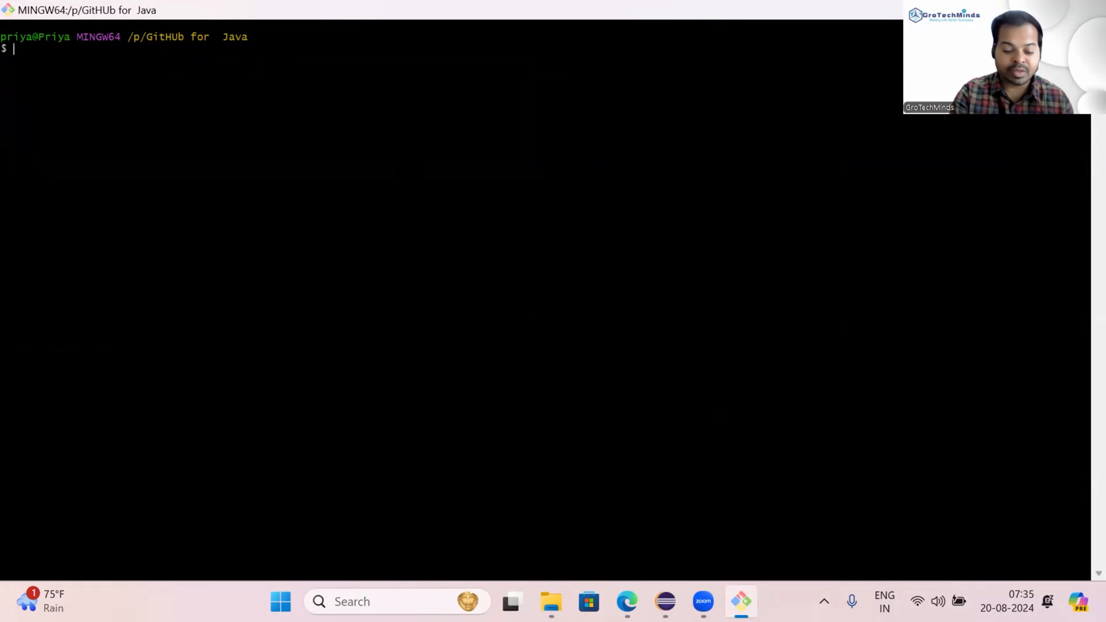
- Run git init to create an empty repository in P:/GitHUb for Java/.git/
text(git init)
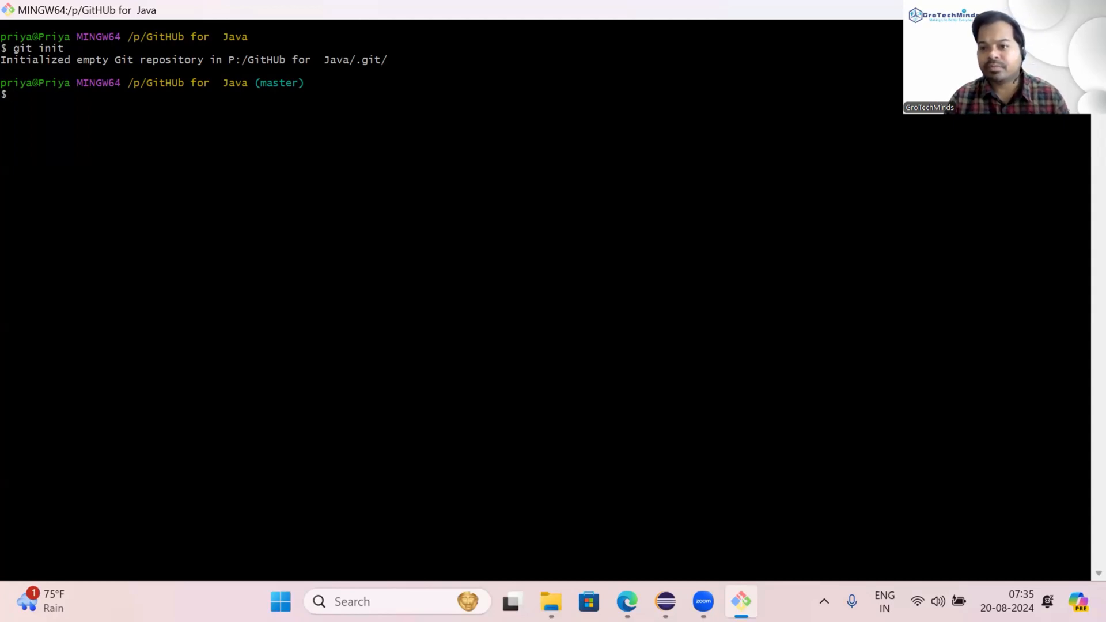
mouse_move(1047, 10)
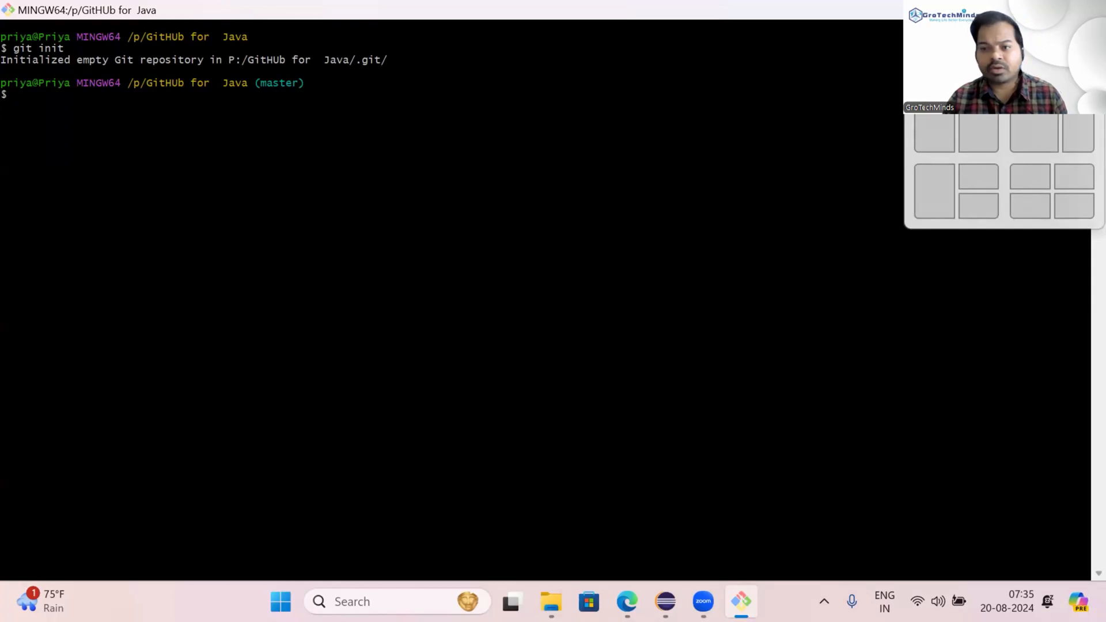
key(alt+Tab)
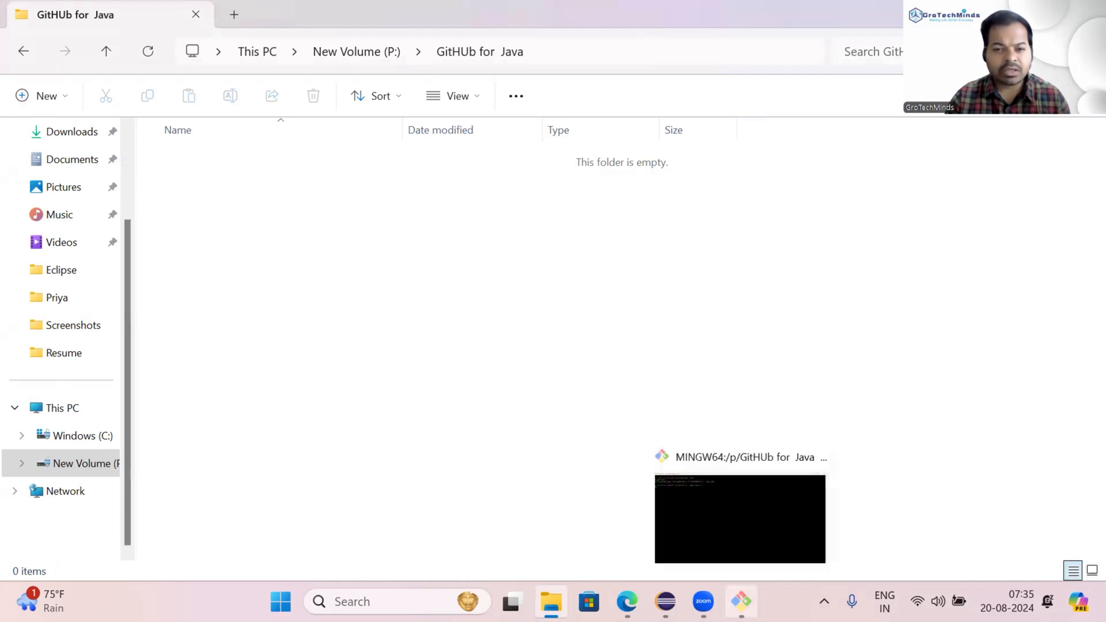
click(741, 601)
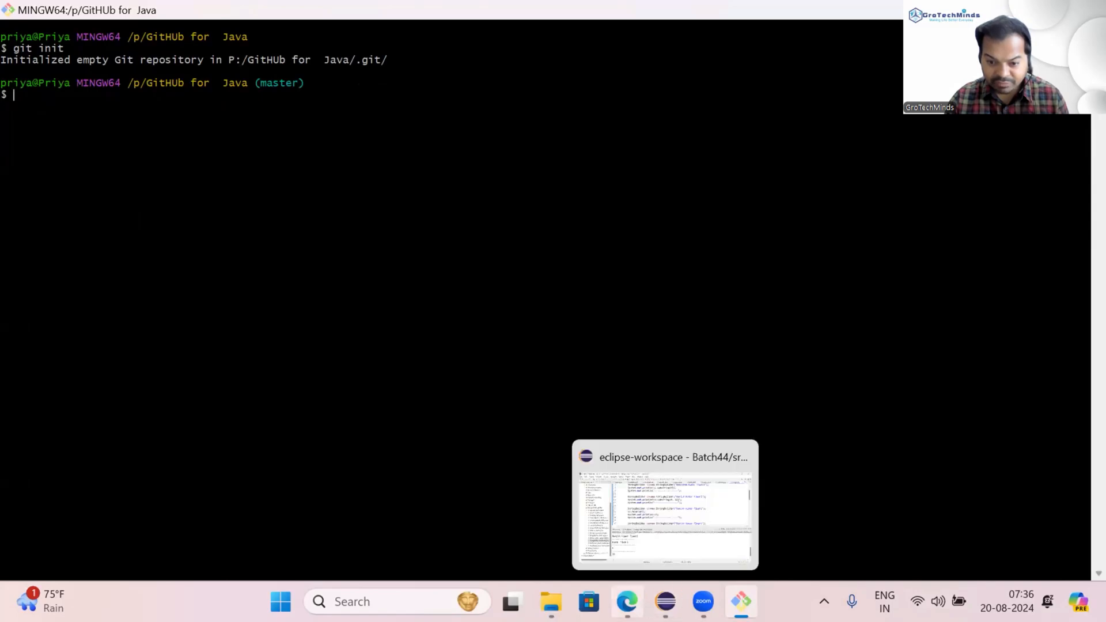
- Copy the basics_of_java HTTPS clone URL from GitHub's Quick setup section
click(627, 601)
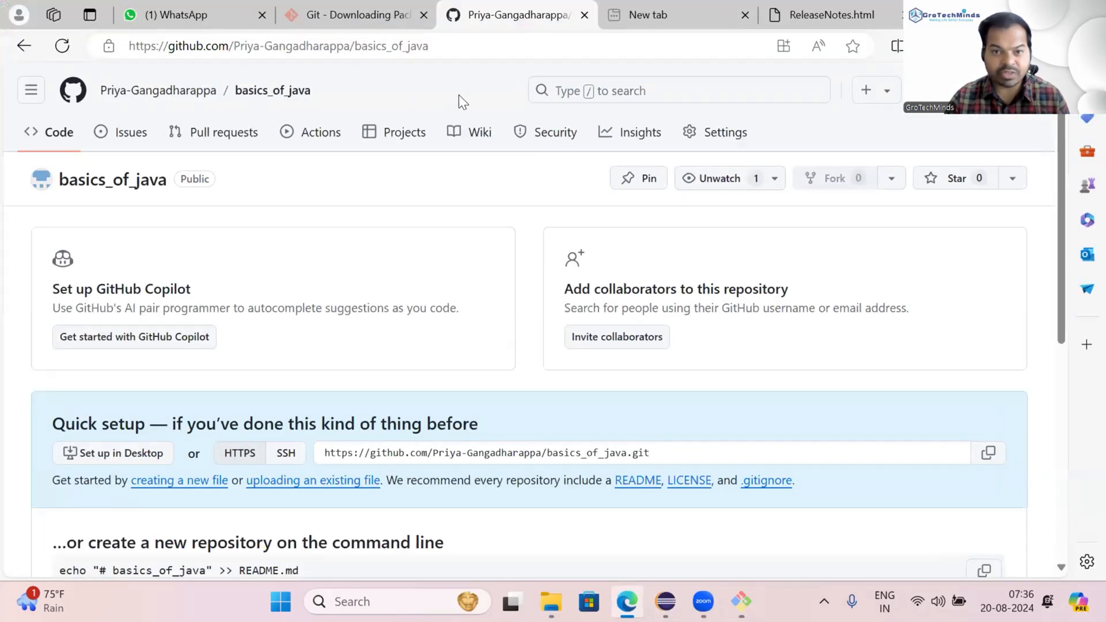
click(461, 51)
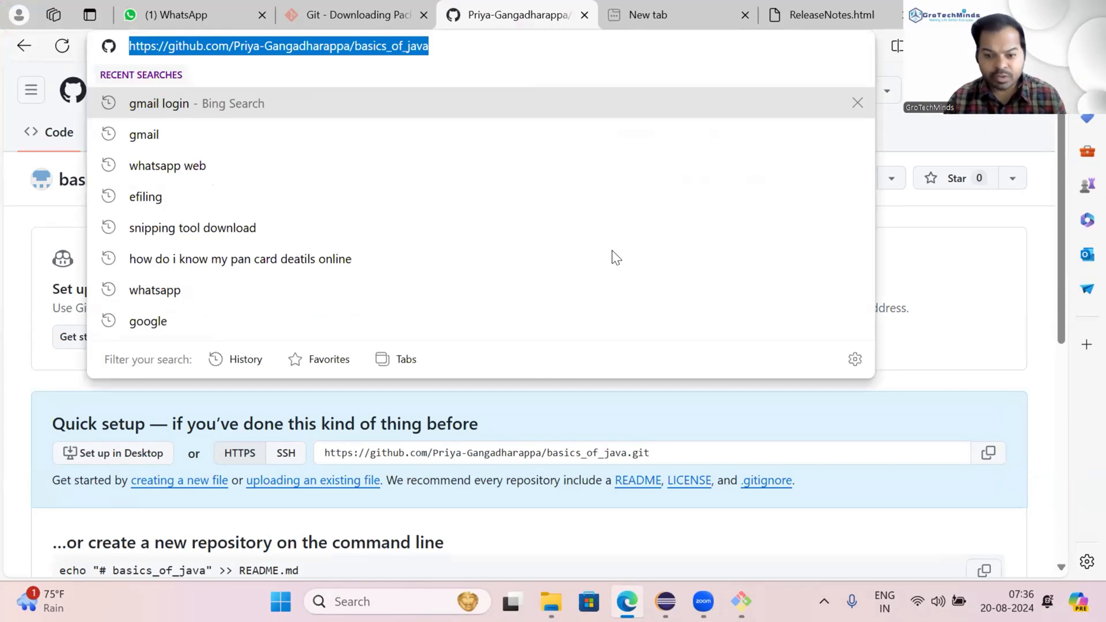
click(603, 395)
scroll(720, 213, down, 7)
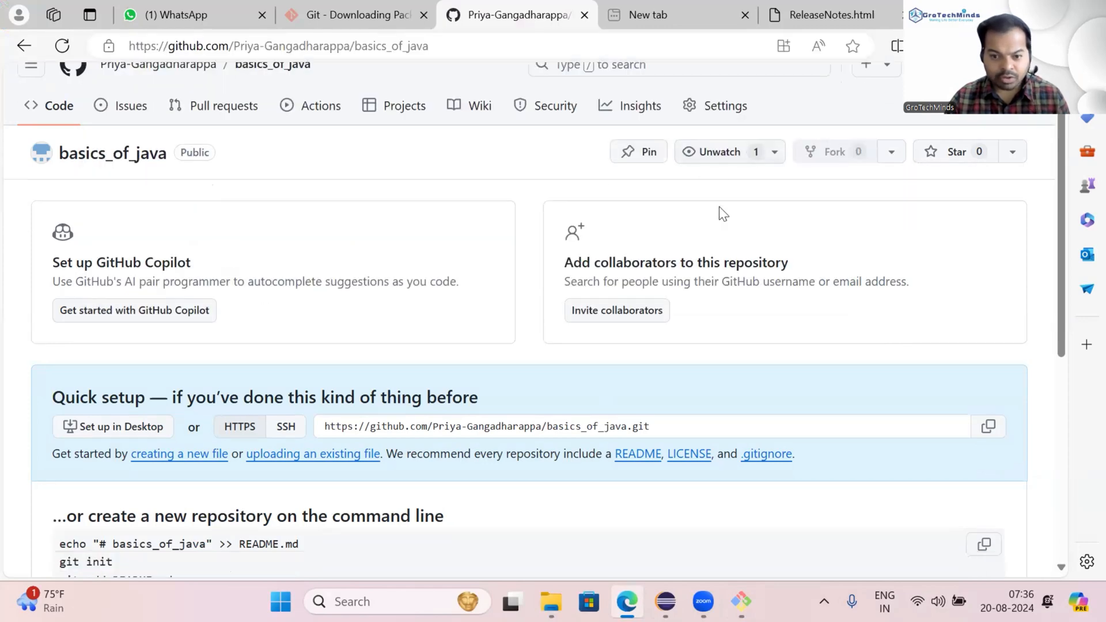
scroll(596, 298, up, 2)
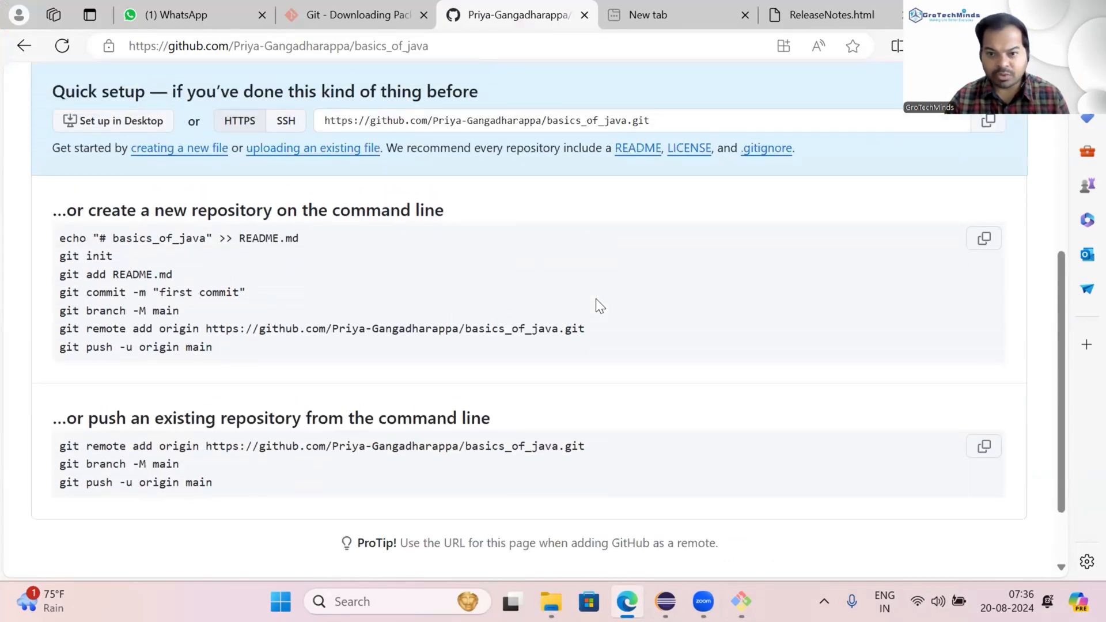
click(653, 120)
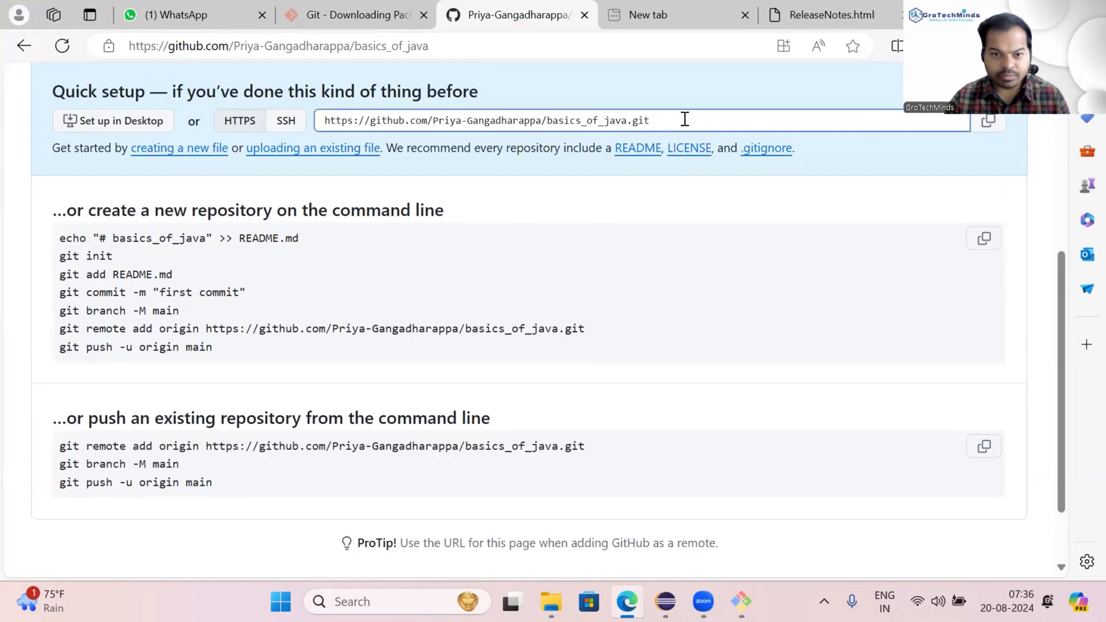
shift+click(339, 120)
shift+click(316, 120)
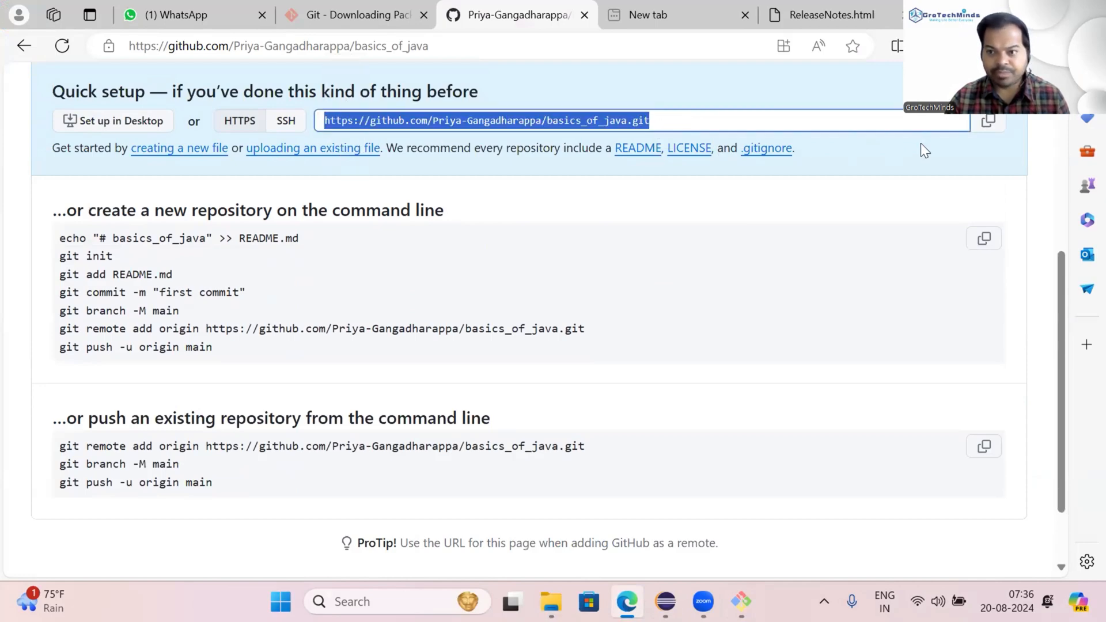
click(988, 123)
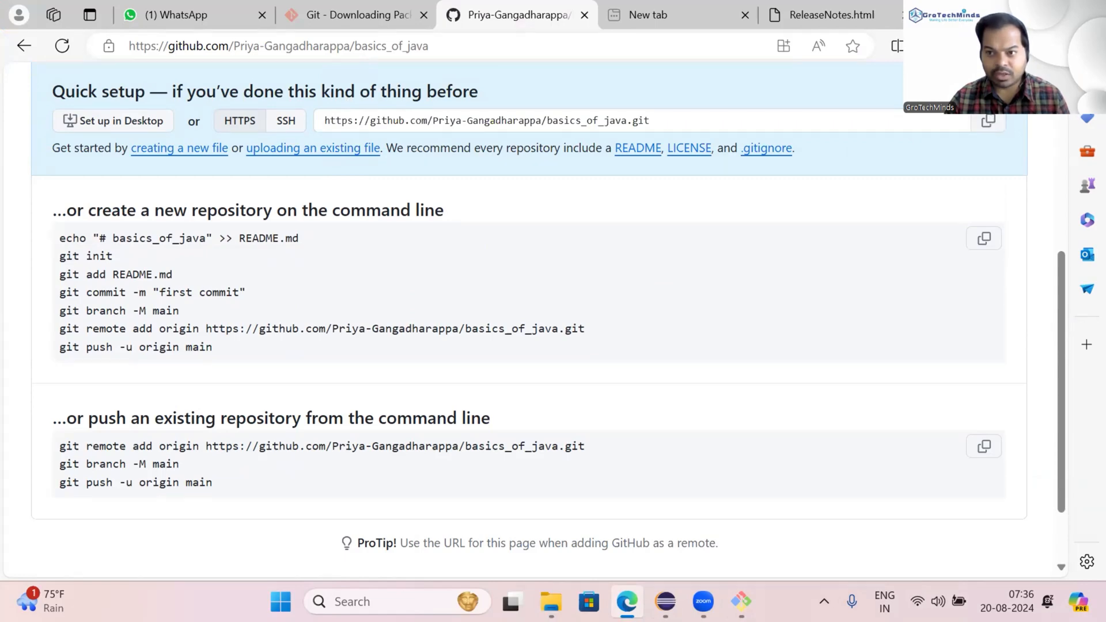
key(alt+Tab)
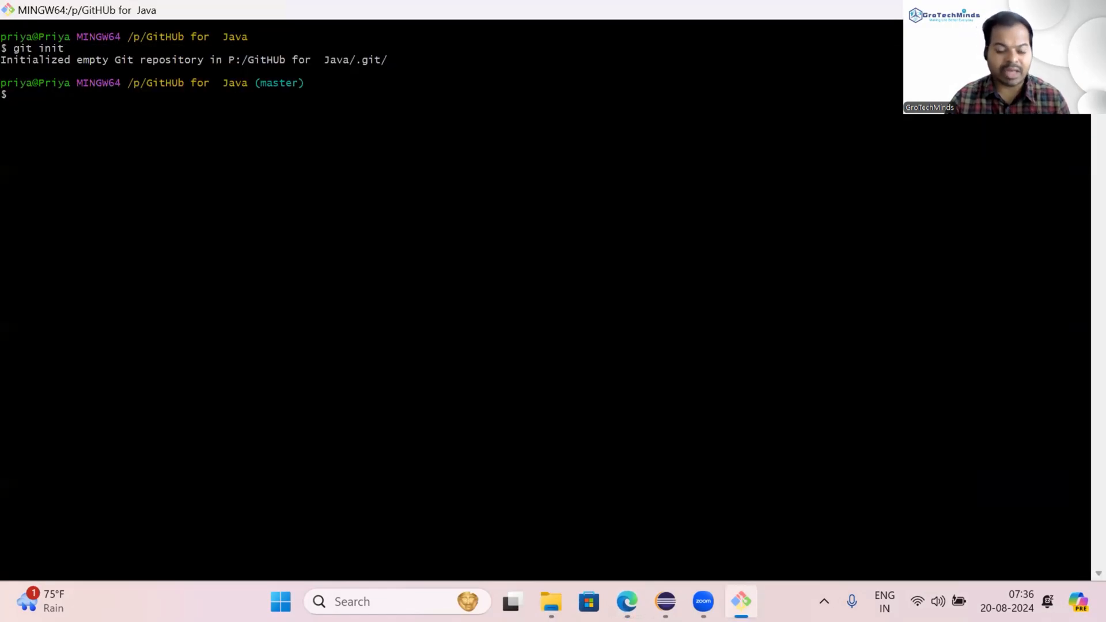
- Run git clone with the pasted basics_of_java URL, then minimise Git Bash
text(git )
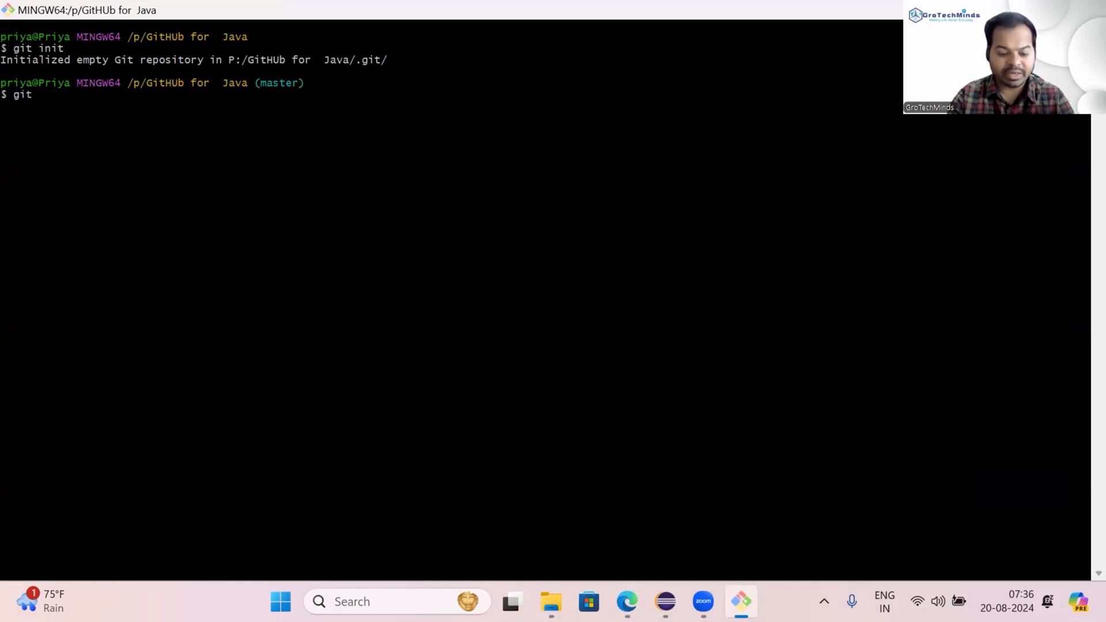
text(clone)
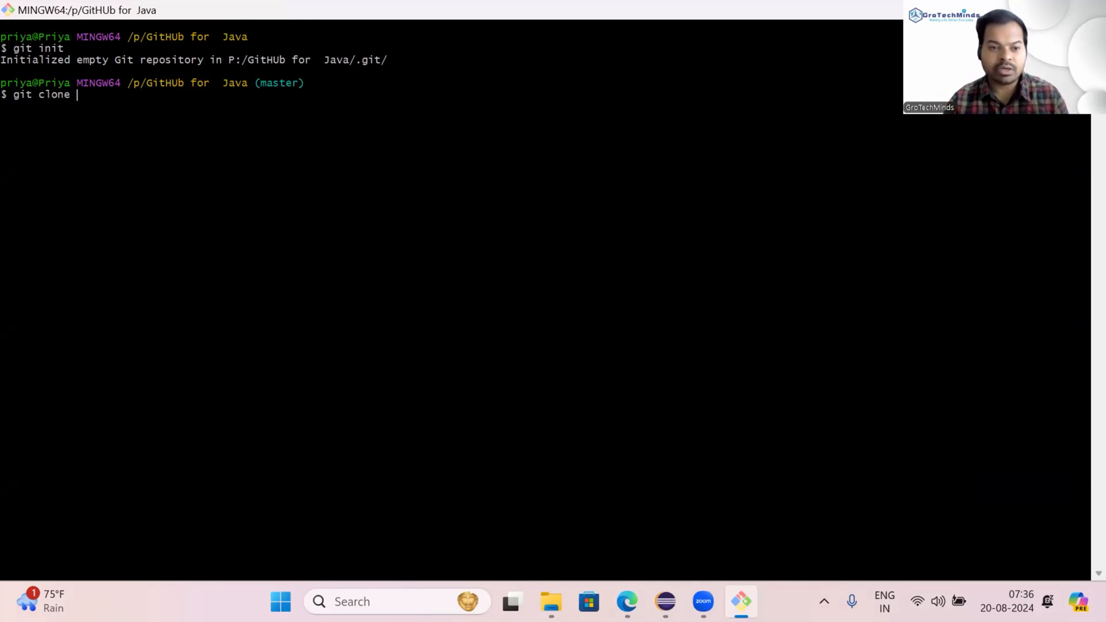
right_click(115, 130)
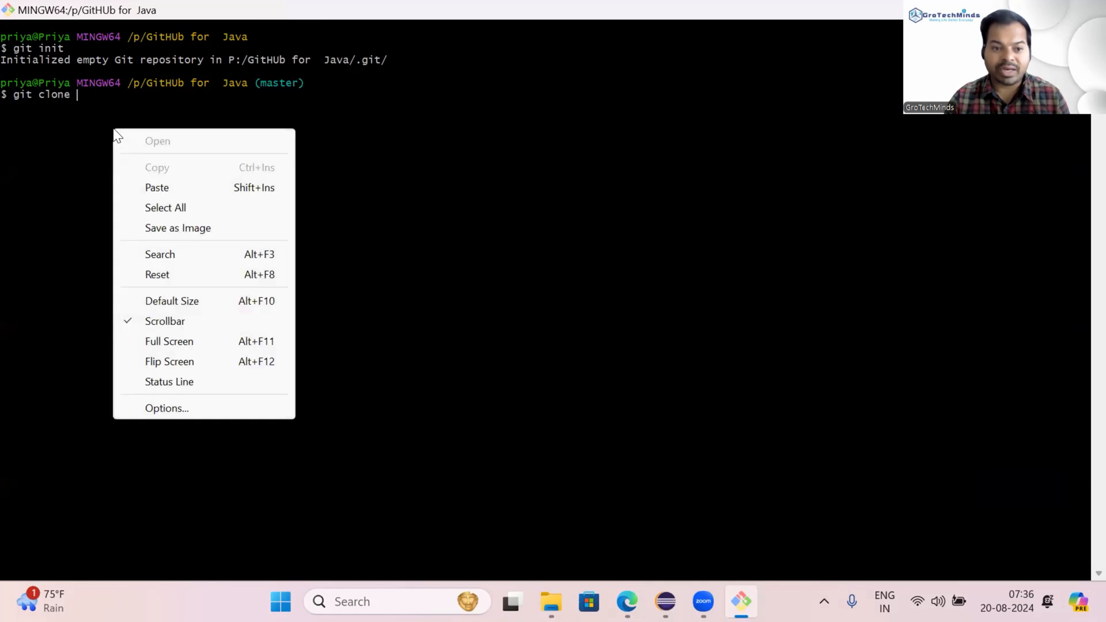
click(179, 190)
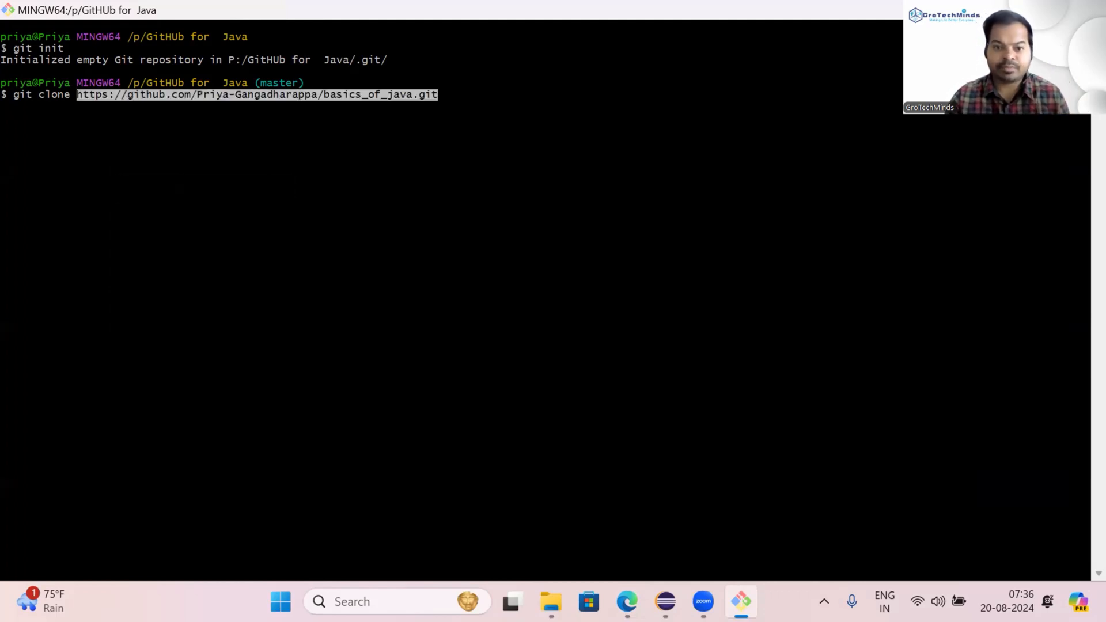
key(Return)
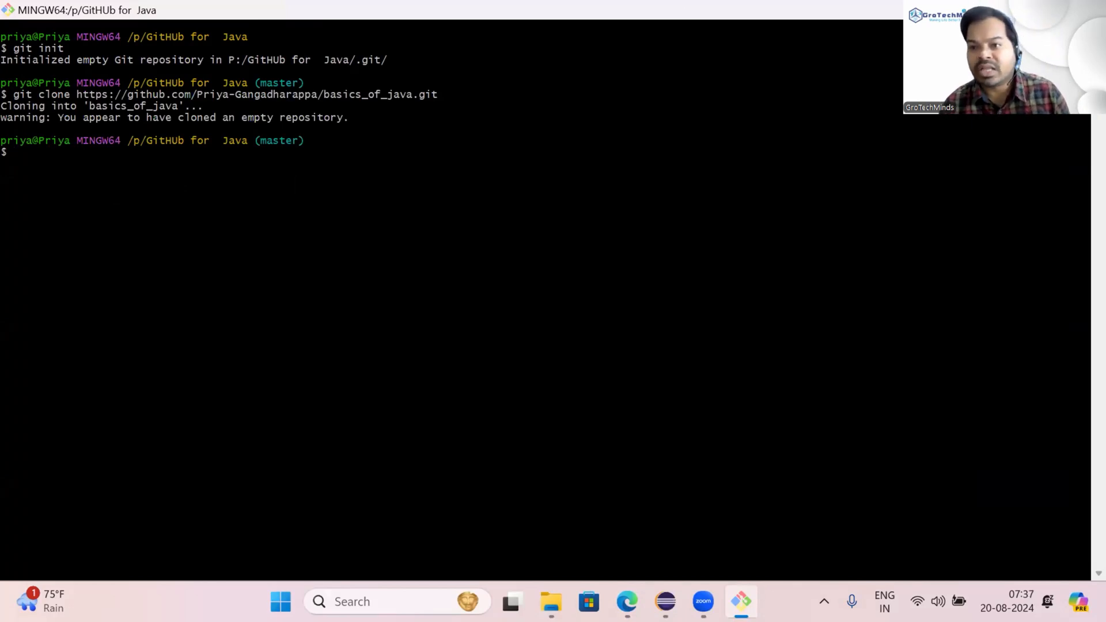
click(1005, 10)
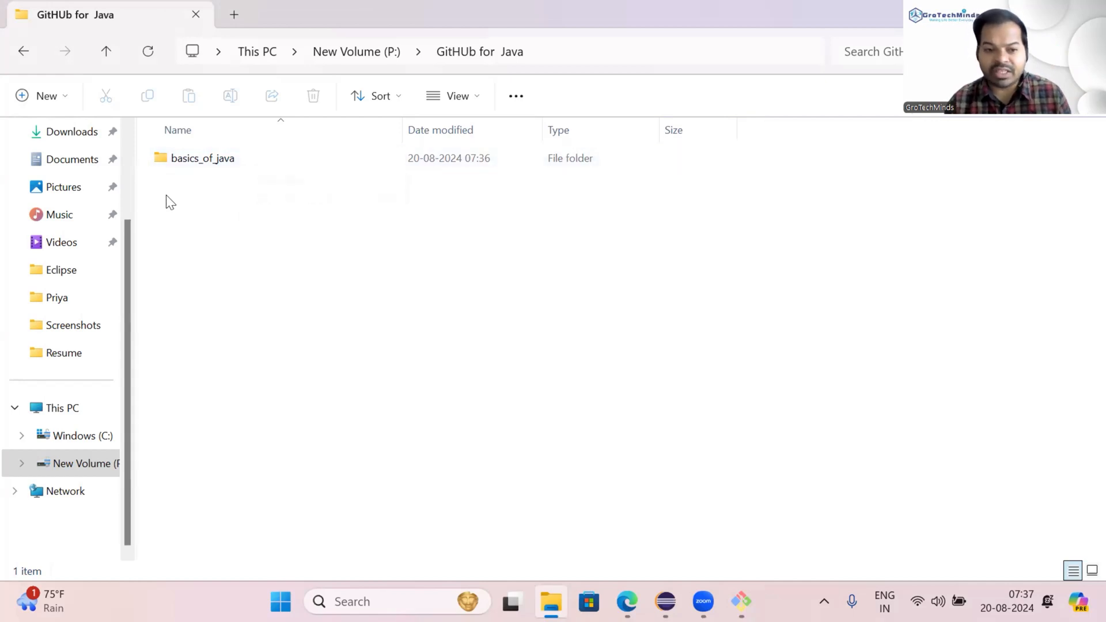
click(205, 164)
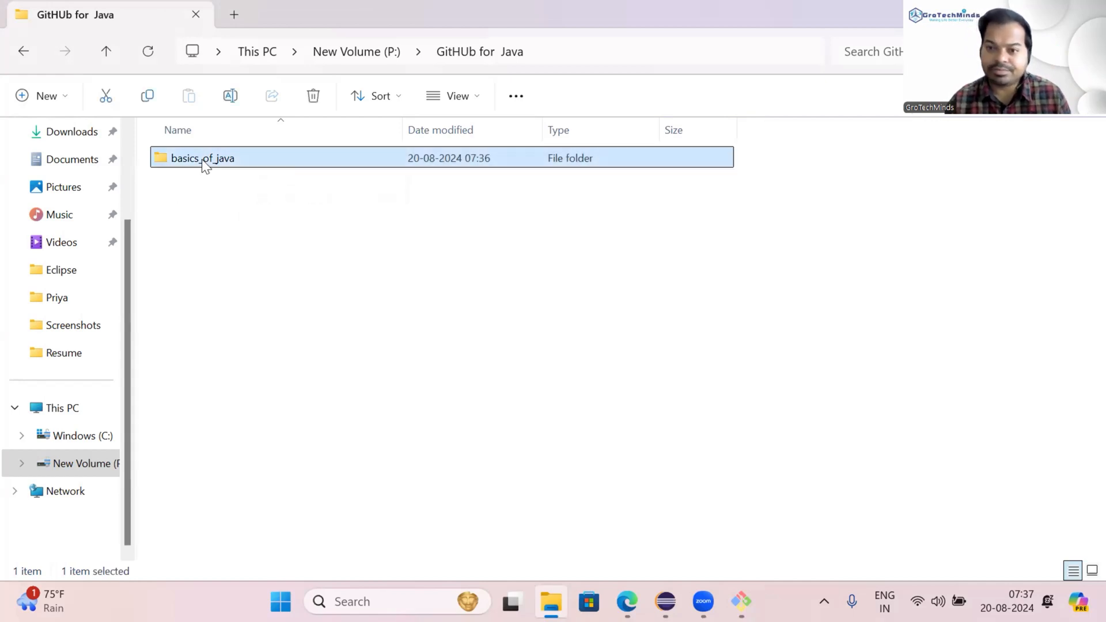